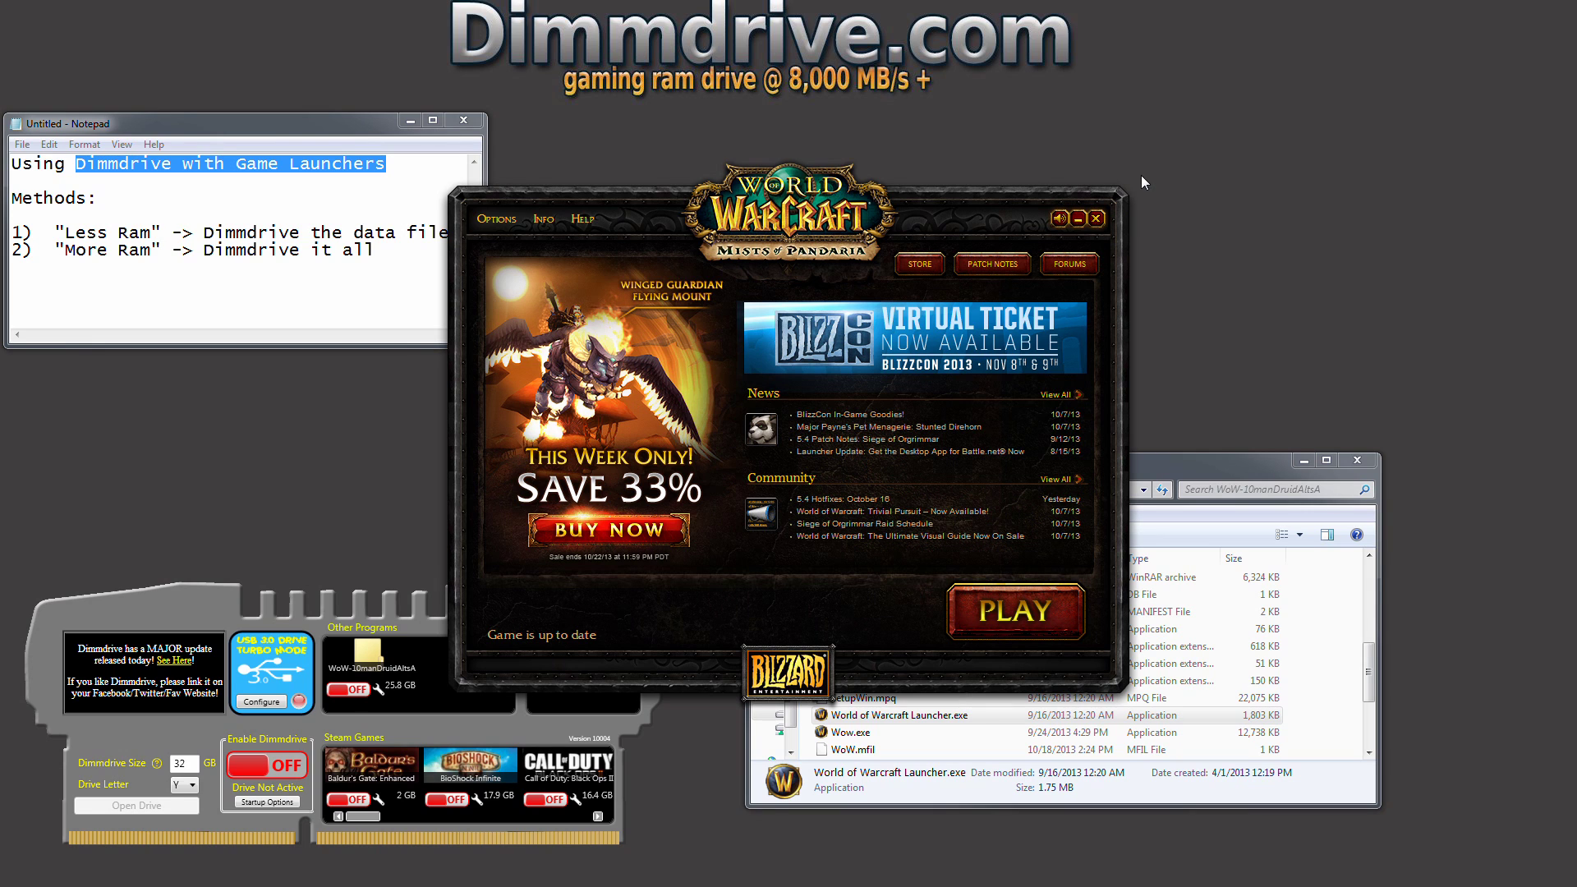
Step: Start the game from the World of Warcraft launcher and close it at the login screen
{"action": "left_click", "coordinate": [1199, 473]}
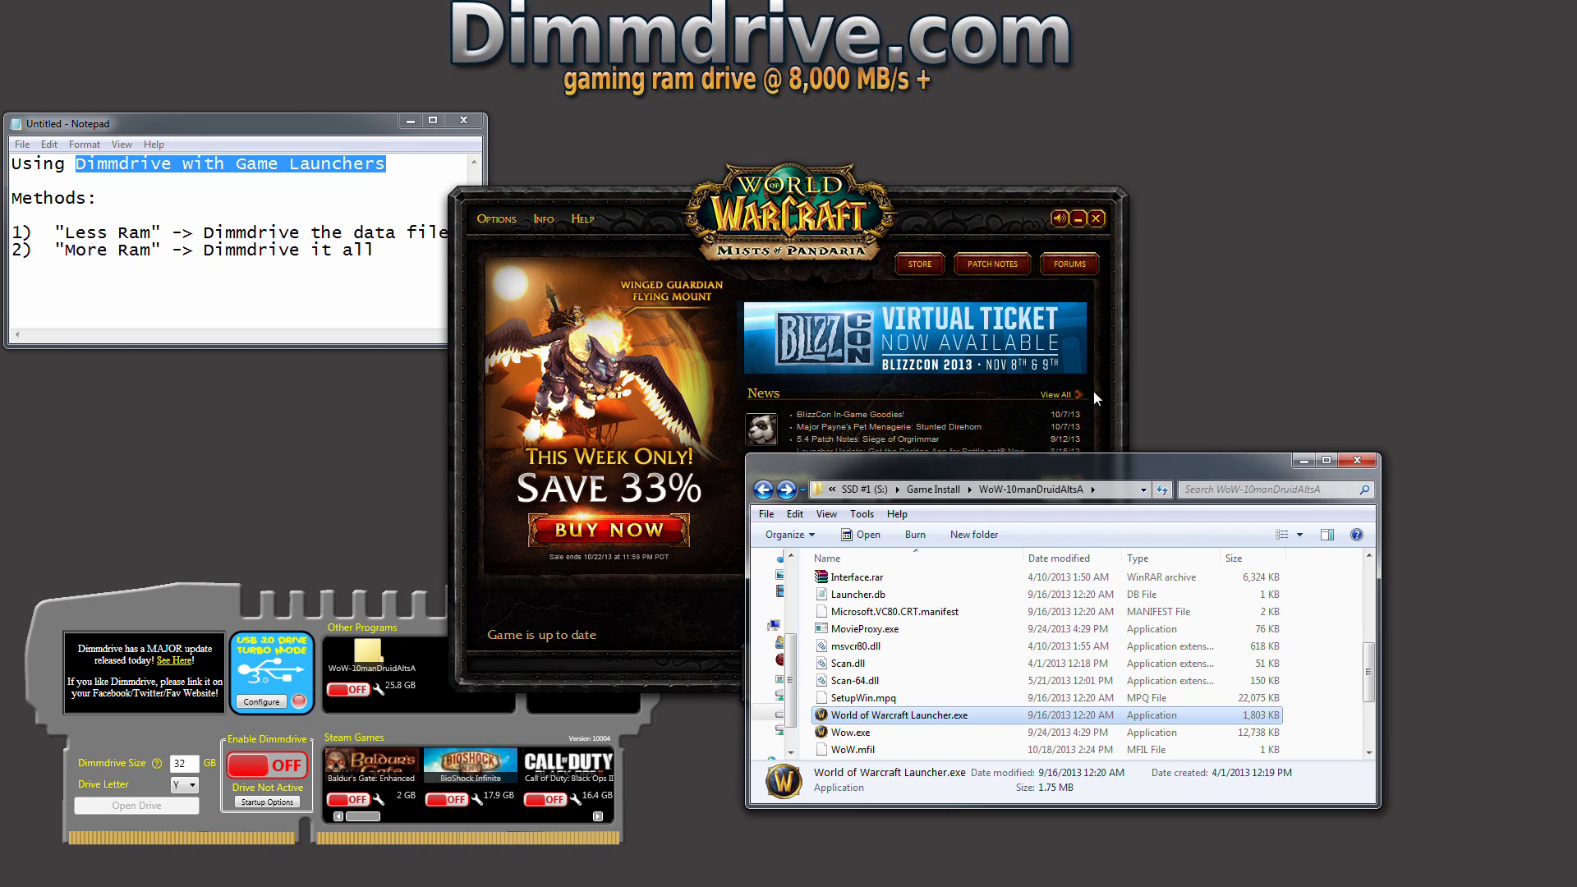
{"action": "left_click", "coordinate": [969, 220]}
{"action": "left_click_drag", "start_coordinate": [805, 220], "coordinate": [781, 175]}
{"action": "left_click", "coordinate": [1021, 562]}
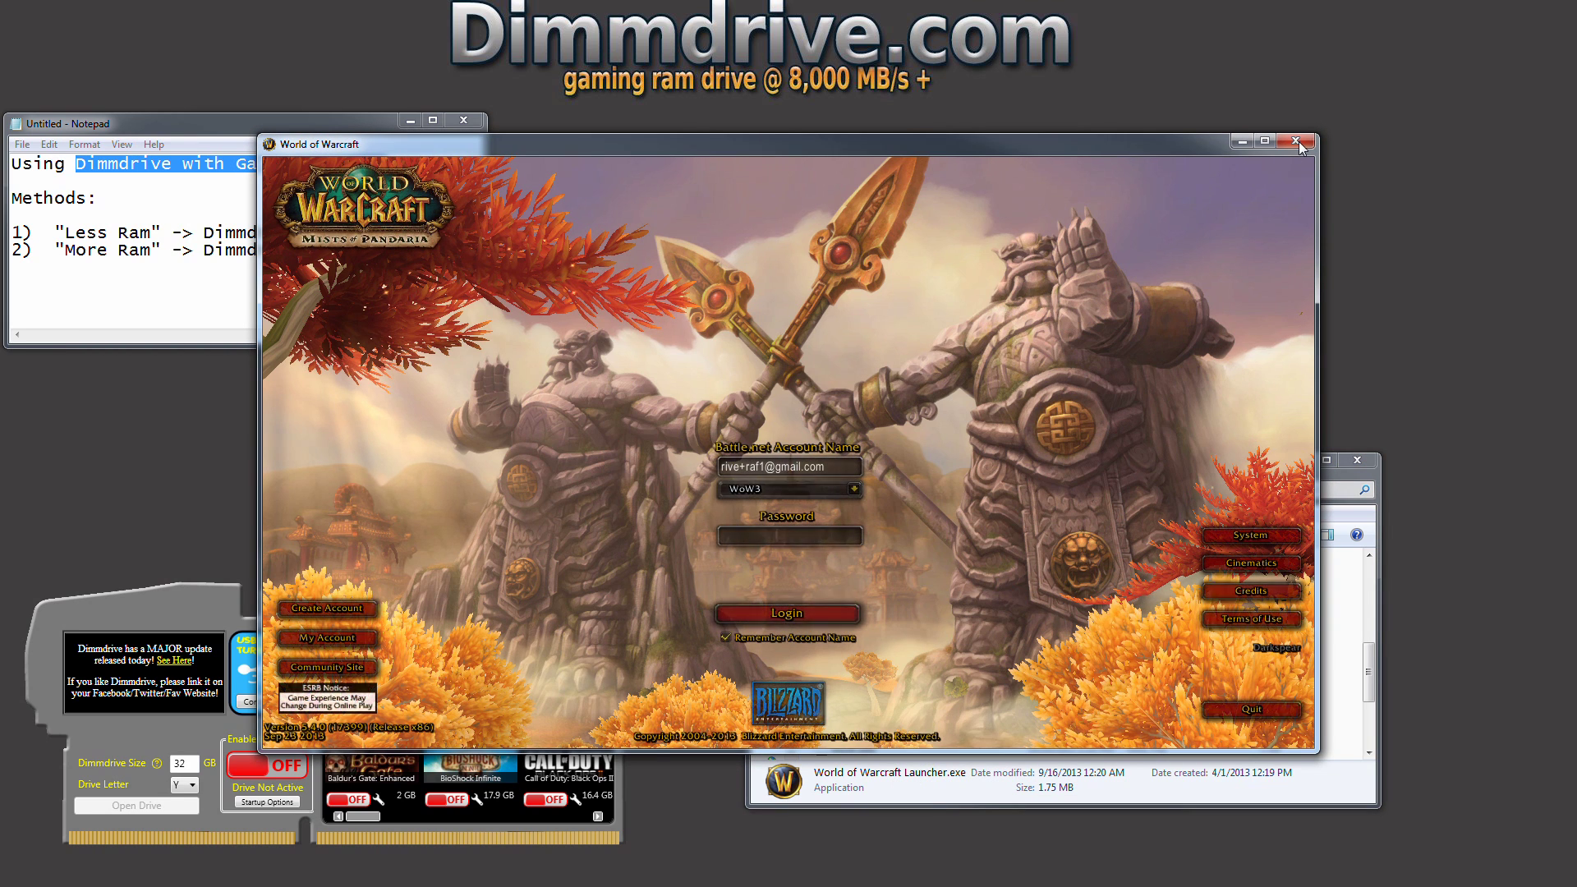
{"action": "left_click", "coordinate": [1297, 141]}
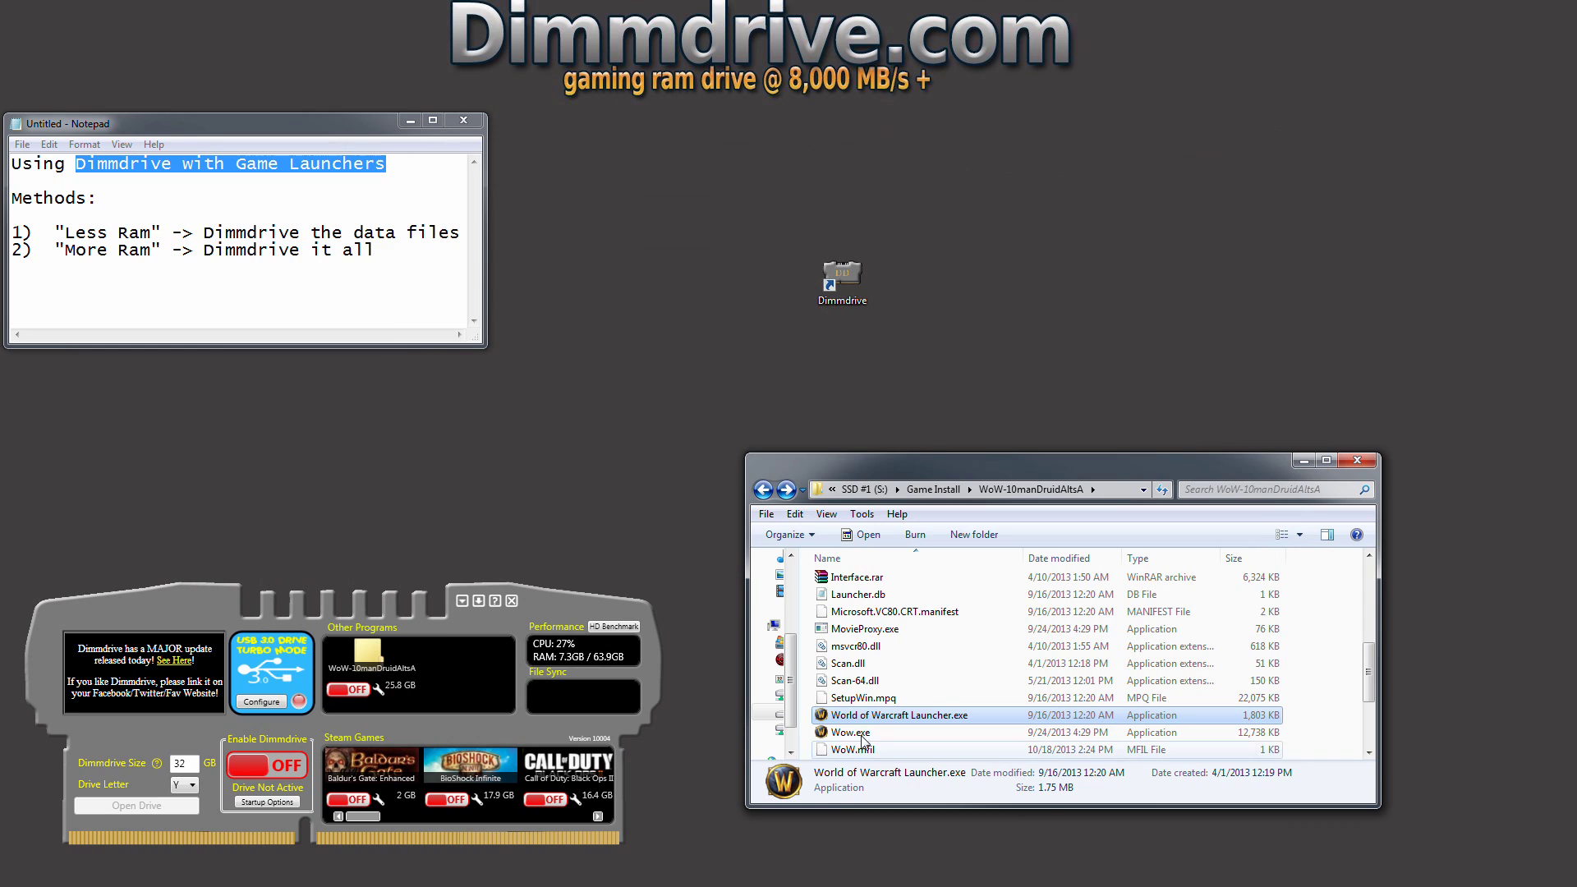
Step: Run Wow.exe directly from the WoW-10manDruidAltsA folder and close the game at the login screen
{"action": "key", "text": "Down"}
{"action": "key", "text": "Return"}
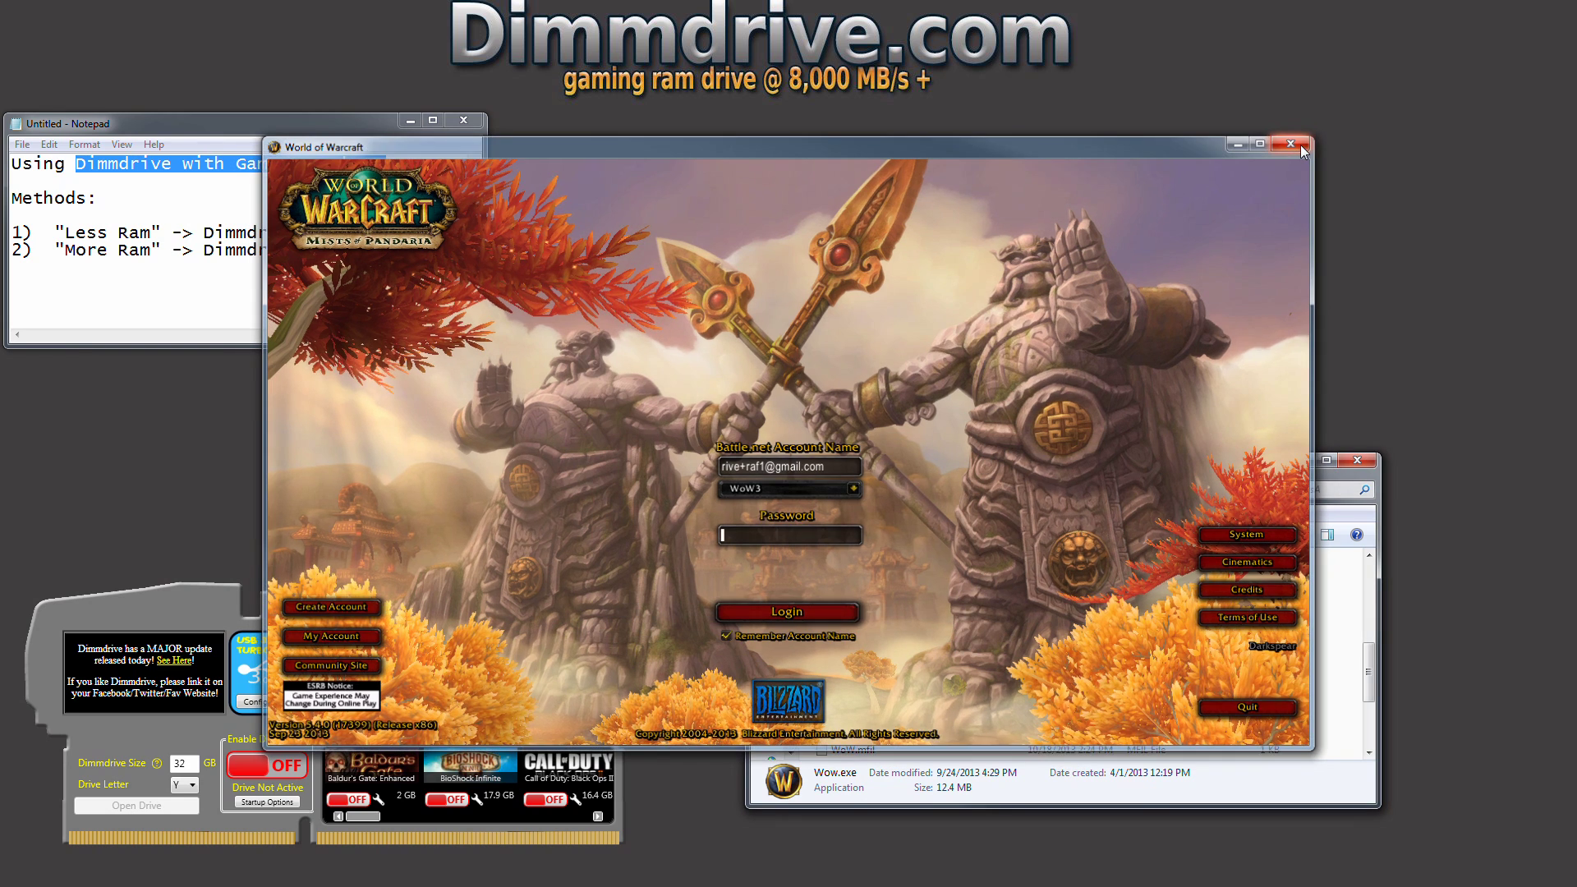
{"action": "left_click", "coordinate": [1297, 141]}
Step: Set WoW-10manDruidAltsA in Dimmdrive to the Less Ram mode and open its file selection
{"action": "left_click_drag", "start_coordinate": [531, 599], "coordinate": [1027, 195]}
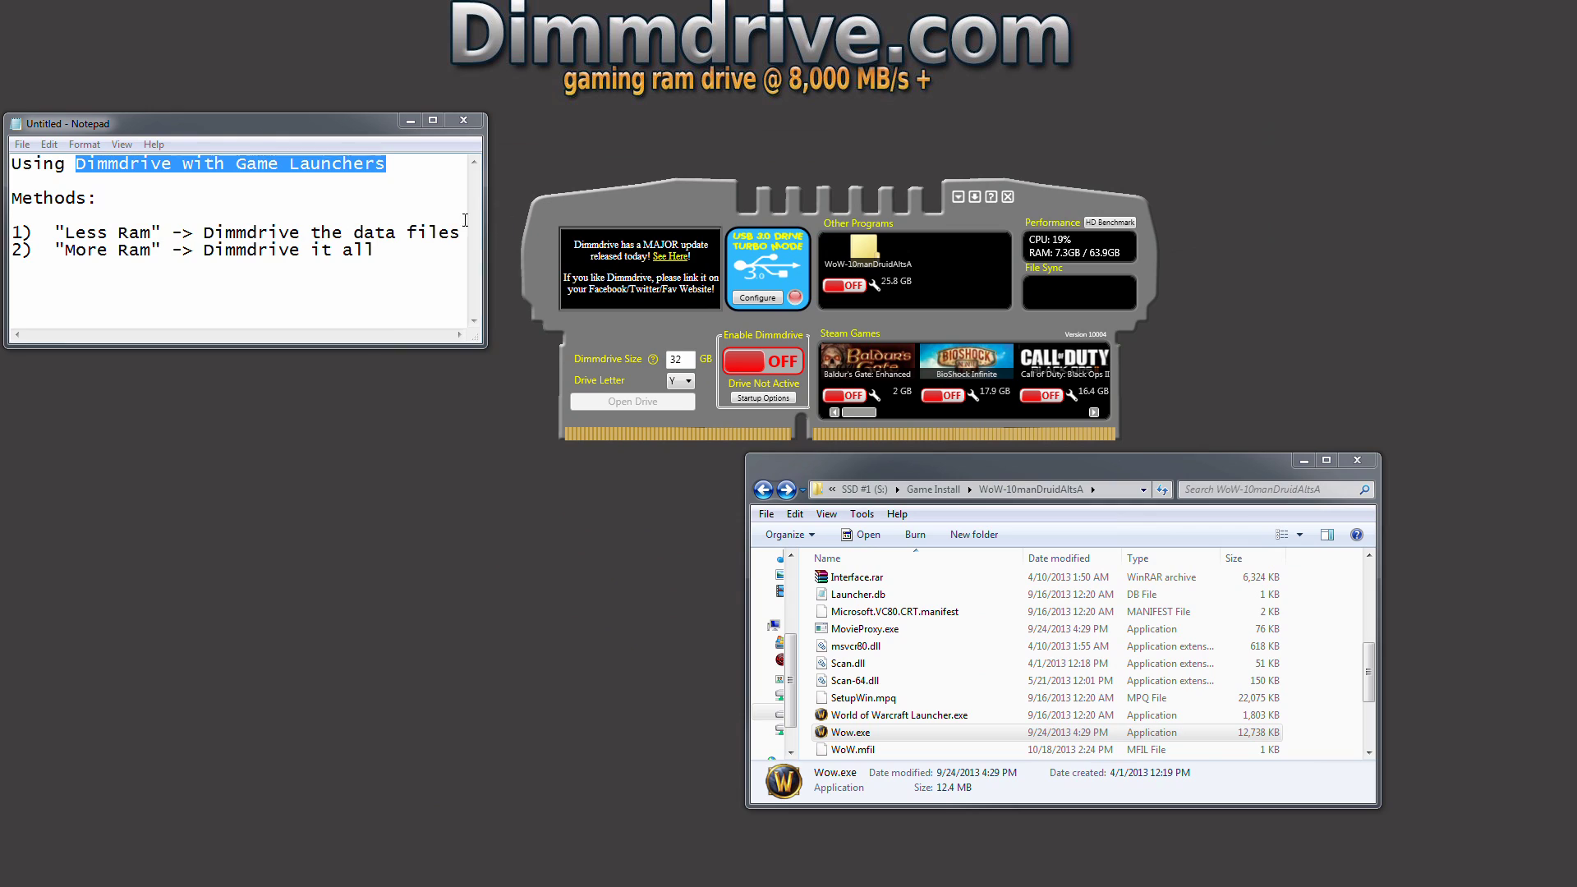
{"action": "left_click_drag", "start_coordinate": [458, 237], "coordinate": [156, 256]}
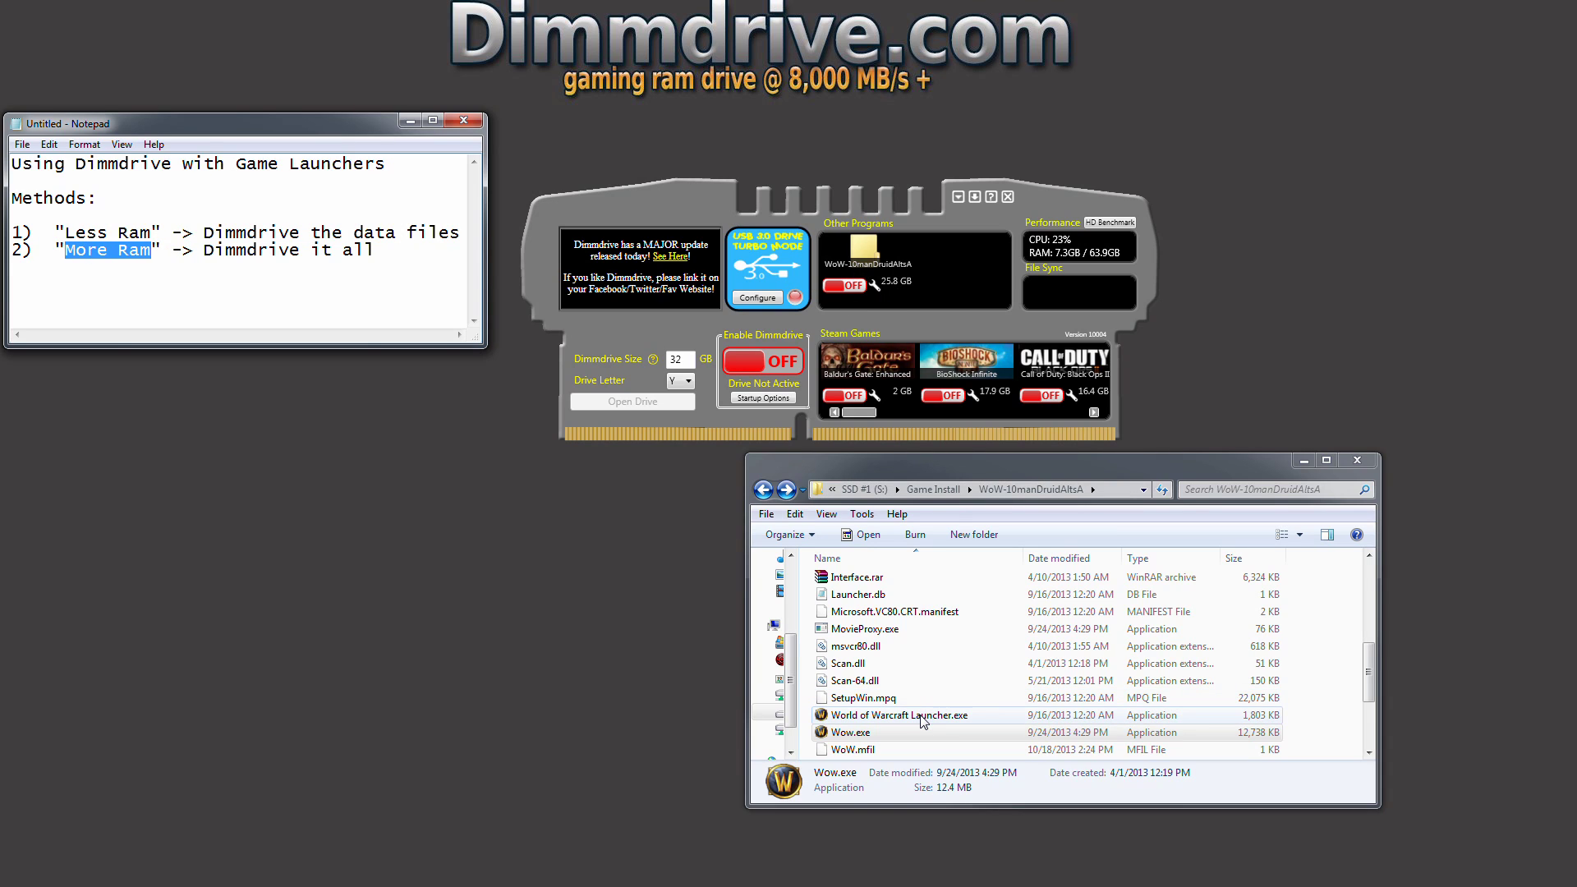
{"action": "left_click", "coordinate": [874, 285]}
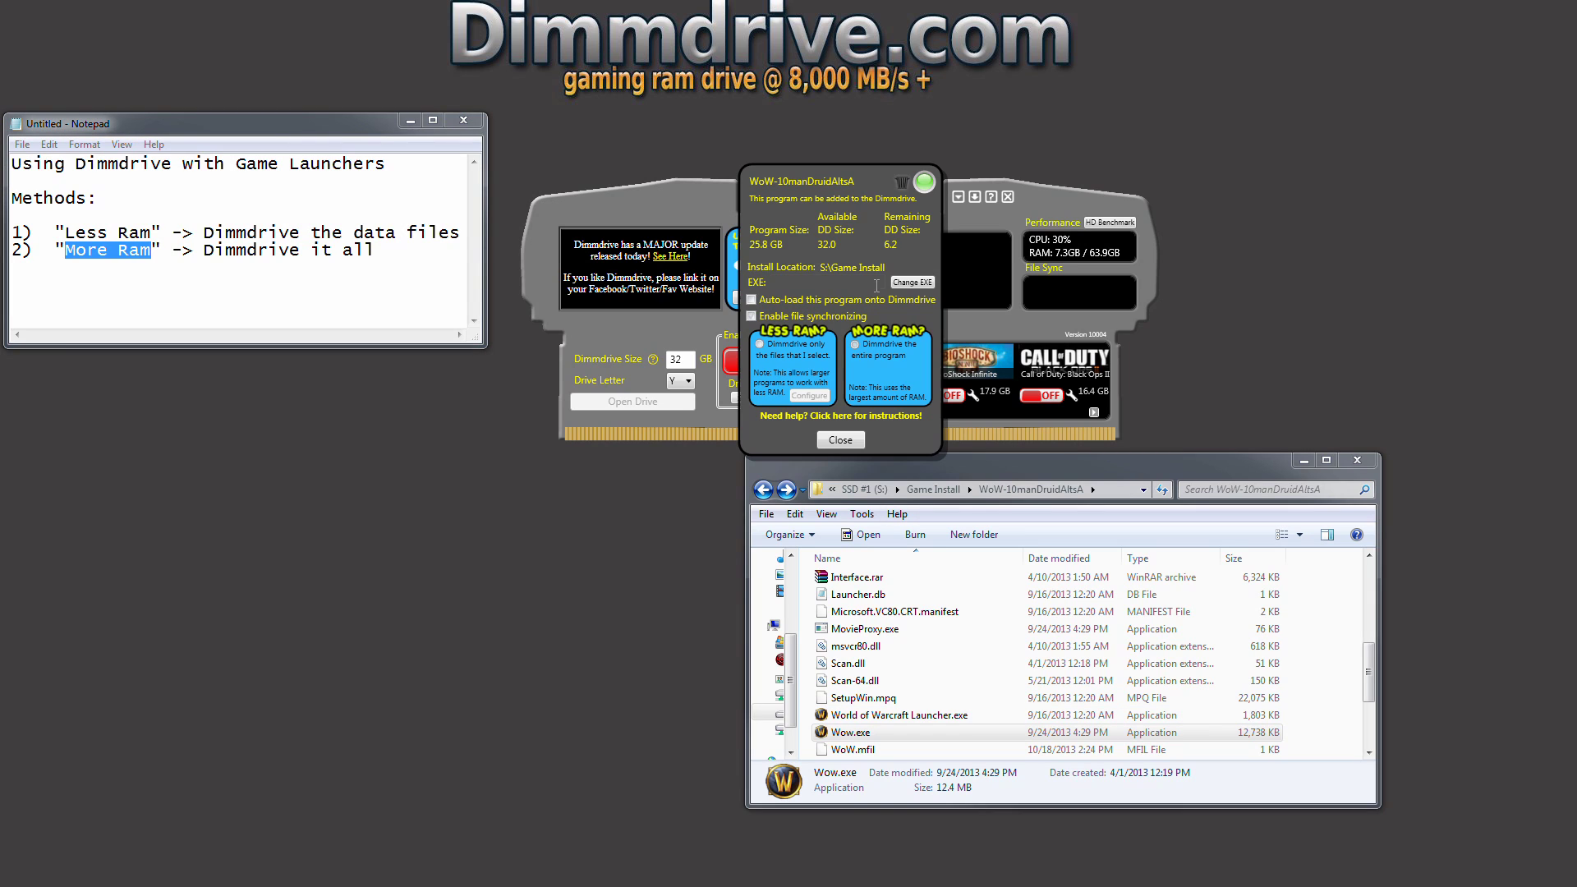
{"action": "left_click", "coordinate": [760, 343]}
{"action": "left_click", "coordinate": [812, 395]}
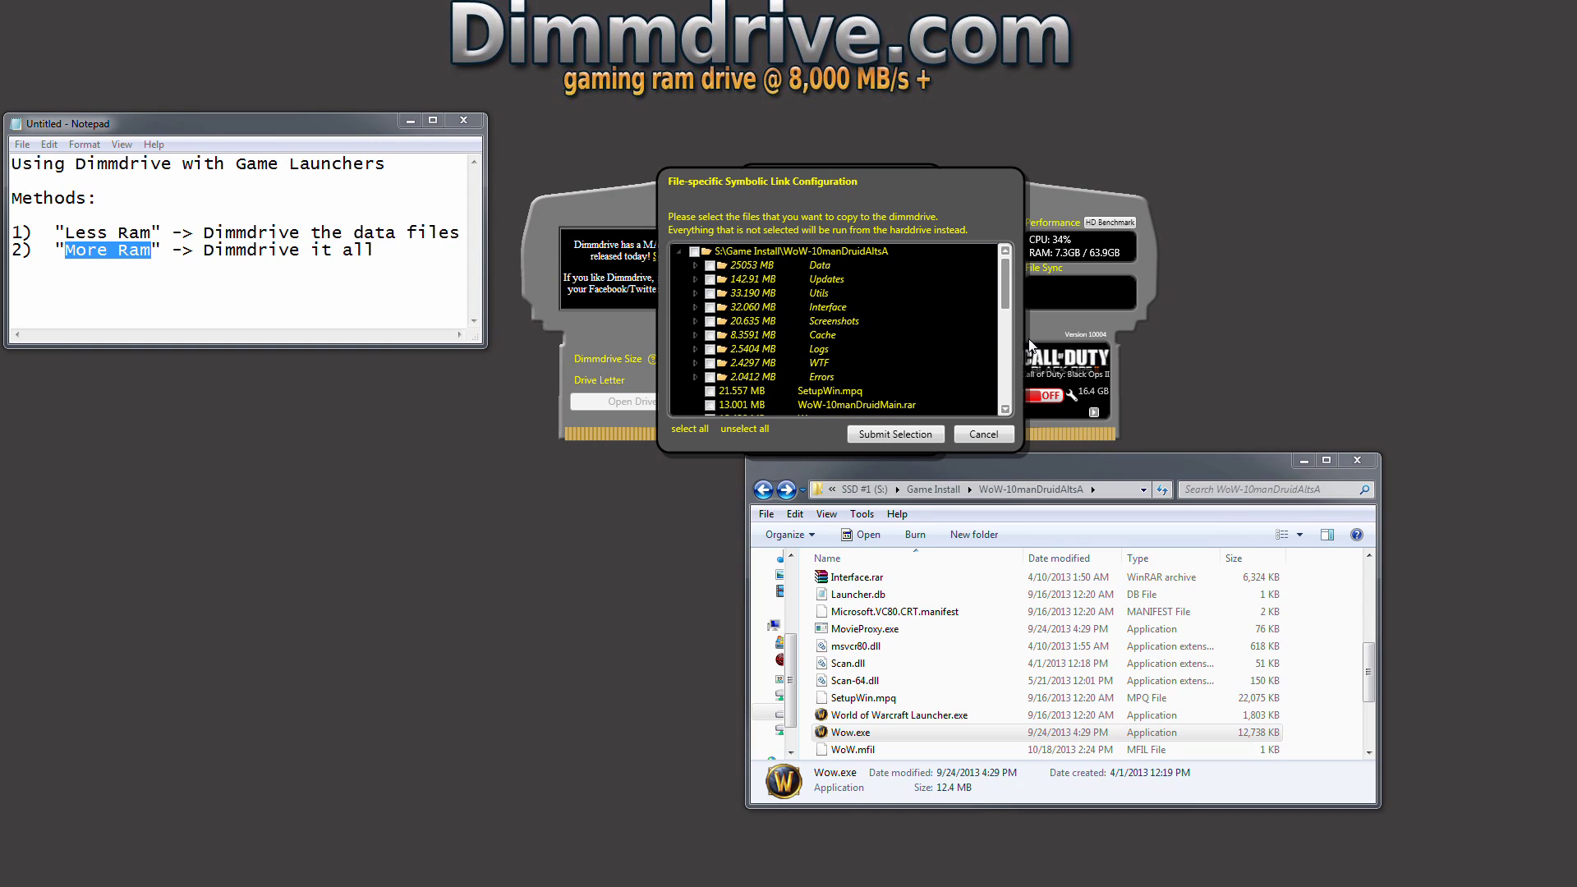
Step: Exclude every folder and file except Wow.exe from the WoW-10manDruidAltsA file selection
{"action": "left_click", "coordinate": [710, 365]}
{"action": "left_click", "coordinate": [710, 392]}
{"action": "left_click_drag", "start_coordinate": [1006, 263], "coordinate": [1006, 308]}
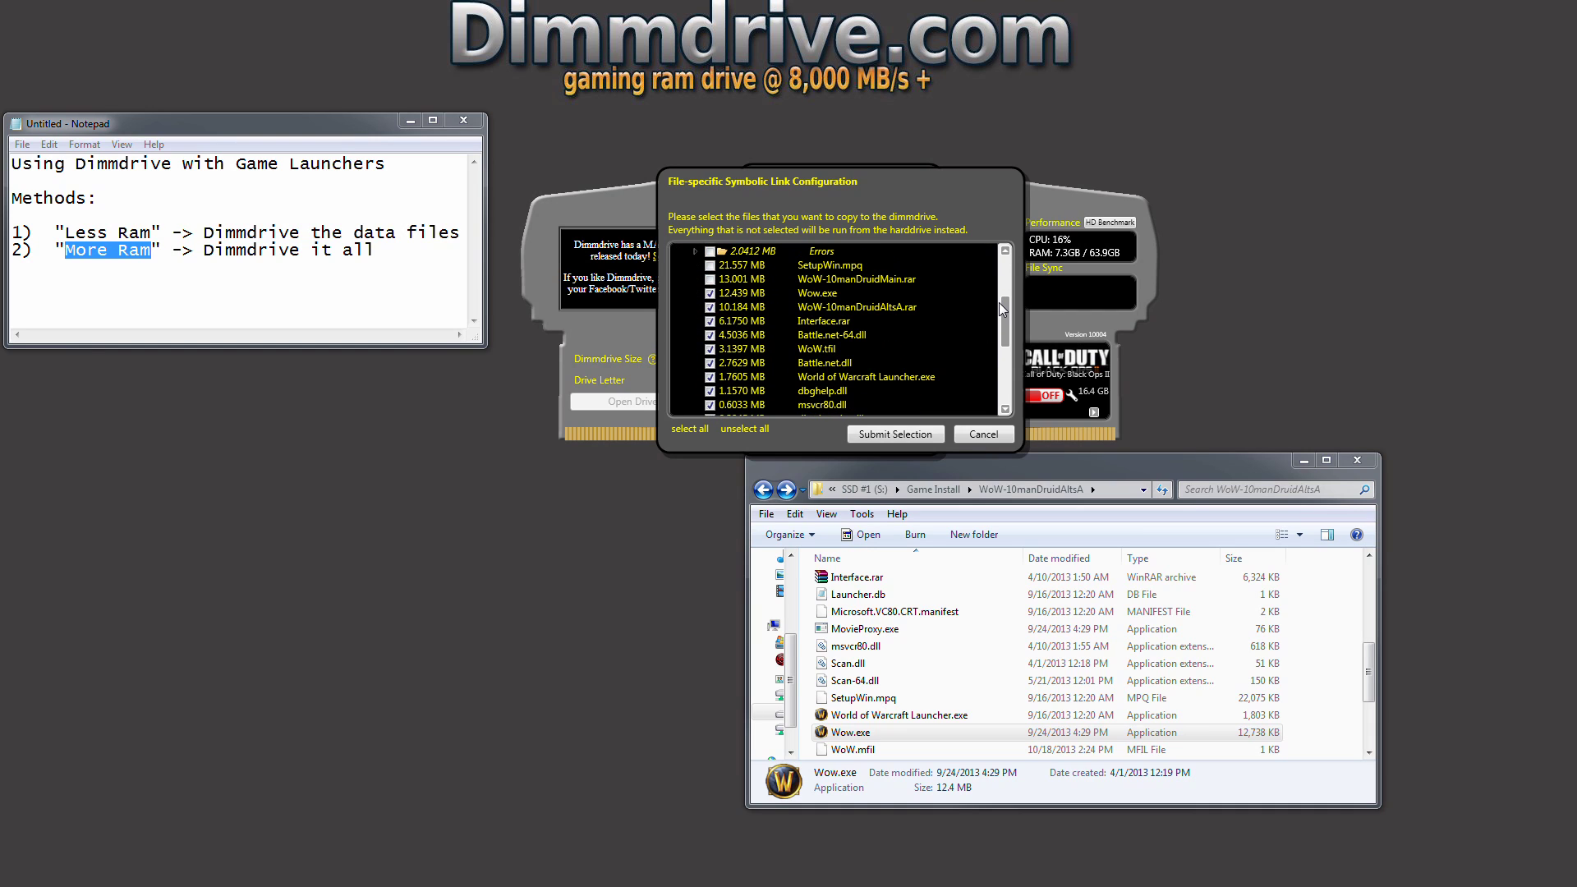
{"action": "left_click", "coordinate": [710, 307]}
{"action": "left_click", "coordinate": [710, 321]}
{"action": "left_click", "coordinate": [709, 335]}
{"action": "left_click", "coordinate": [710, 349]}
{"action": "left_click", "coordinate": [710, 363]}
{"action": "left_click", "coordinate": [710, 377]}
{"action": "left_click", "coordinate": [709, 391]}
{"action": "left_click", "coordinate": [709, 405]}
{"action": "left_click_drag", "start_coordinate": [1007, 320], "coordinate": [997, 361]}
{"action": "left_click", "coordinate": [709, 298]}
{"action": "left_click", "coordinate": [709, 312]}
{"action": "left_click", "coordinate": [710, 326]}
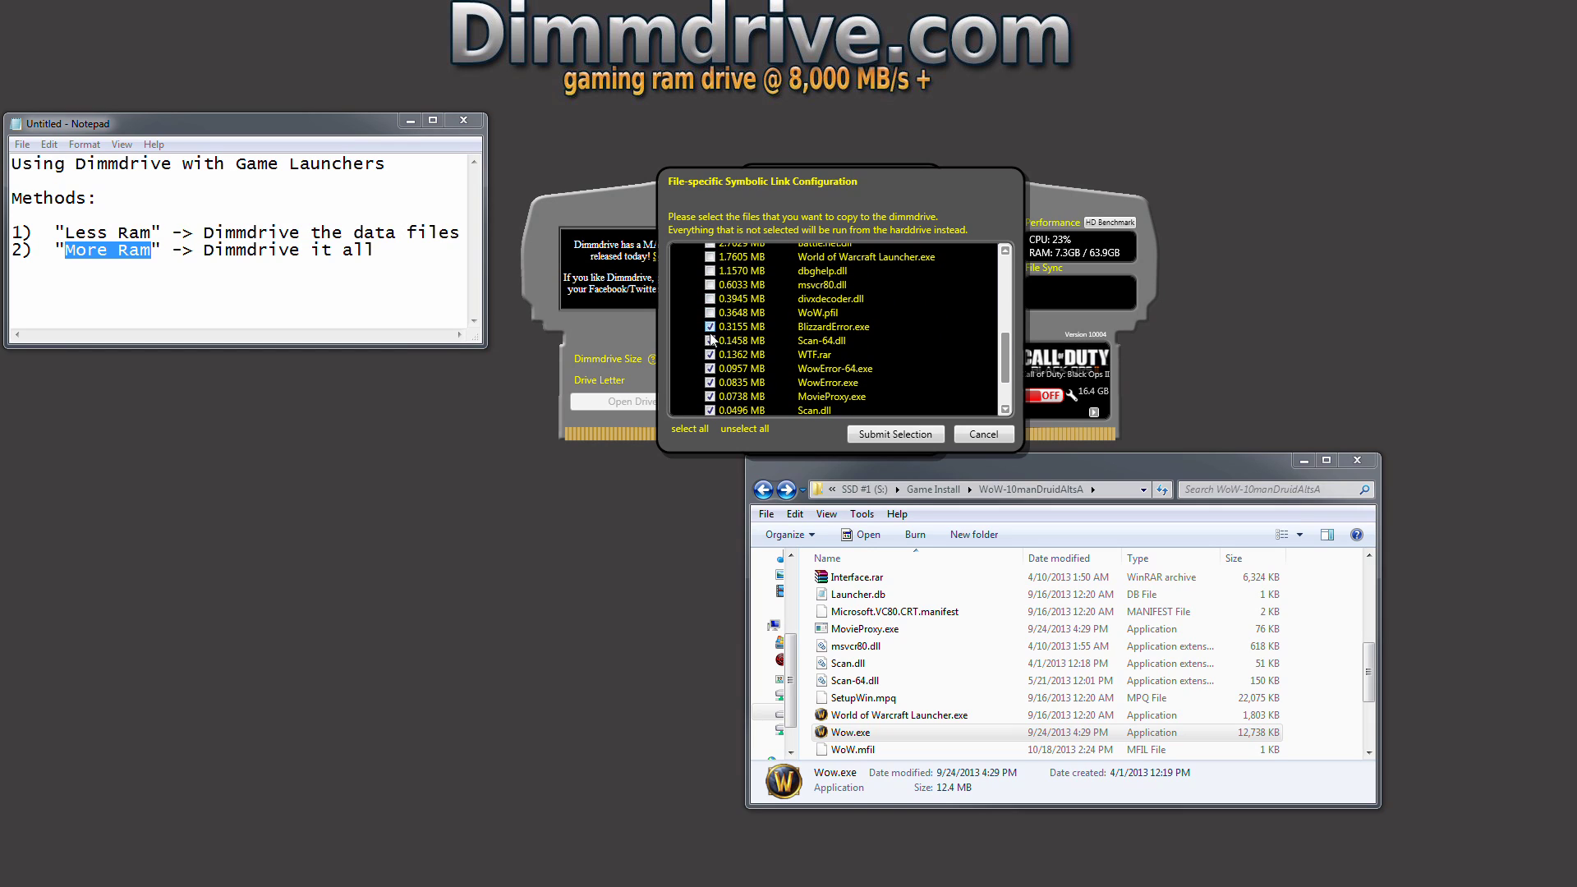
{"action": "left_click", "coordinate": [710, 340]}
{"action": "left_click", "coordinate": [709, 368]}
{"action": "left_click", "coordinate": [709, 382]}
{"action": "left_click", "coordinate": [709, 396]}
{"action": "left_click", "coordinate": [710, 410]}
{"action": "left_click_drag", "start_coordinate": [1004, 353], "coordinate": [1007, 386]}
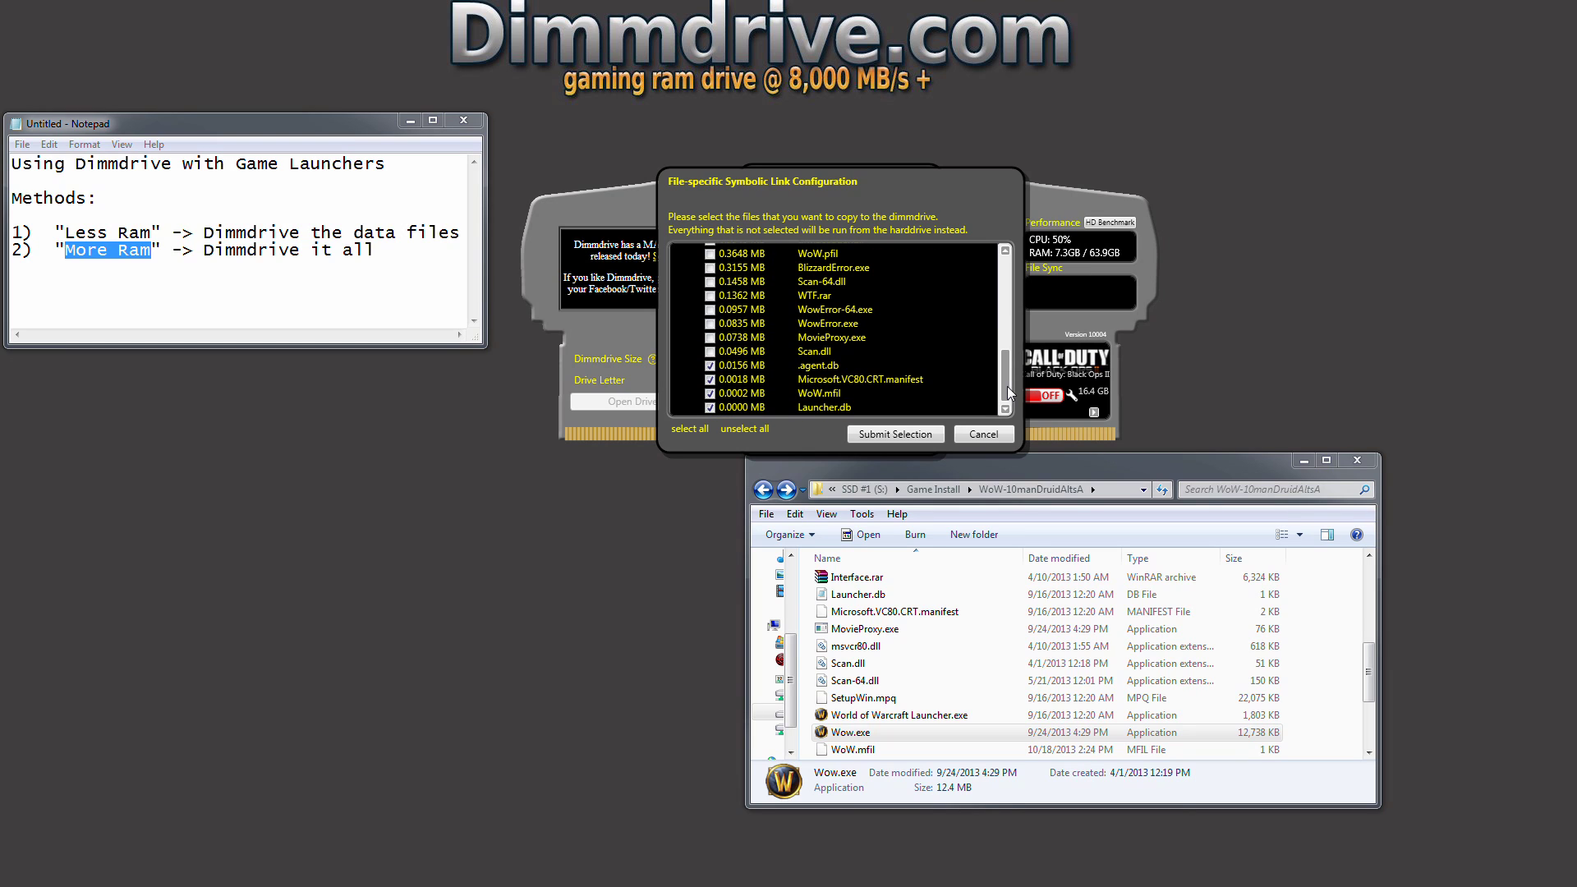
{"action": "left_click", "coordinate": [710, 392]}
{"action": "left_click", "coordinate": [710, 379]}
{"action": "left_click", "coordinate": [709, 365]}
{"action": "left_click", "coordinate": [710, 406]}
{"action": "left_click_drag", "start_coordinate": [1002, 380], "coordinate": [1015, 278]}
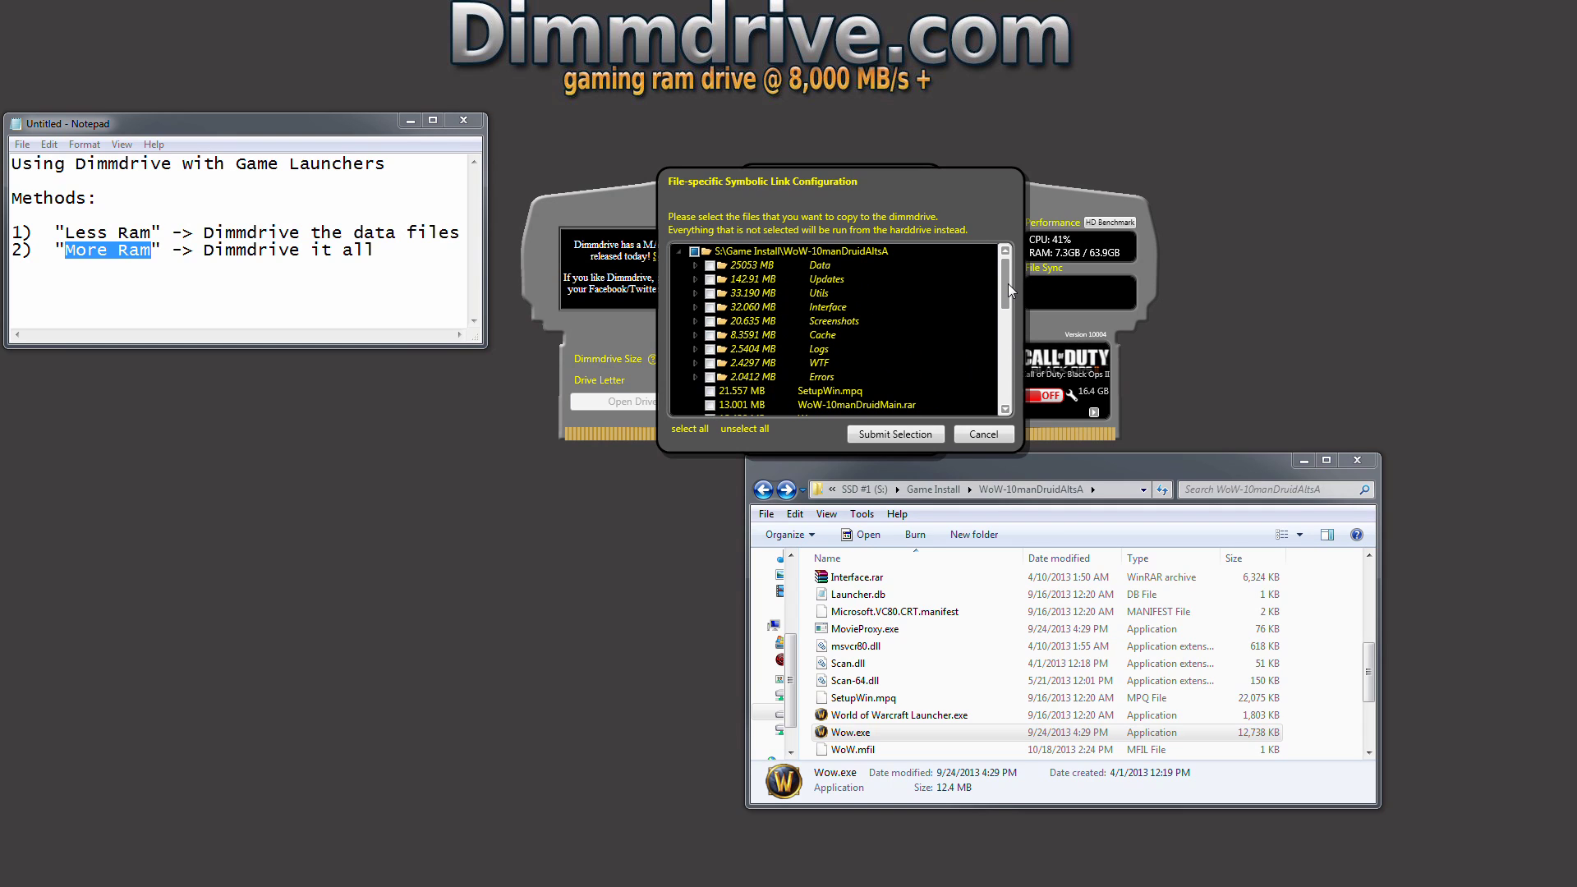
Step: Submit the file selection, close the program settings, and switch WoW-10manDruidAltsA on with the Dimmdrive active
{"action": "left_click", "coordinate": [908, 435]}
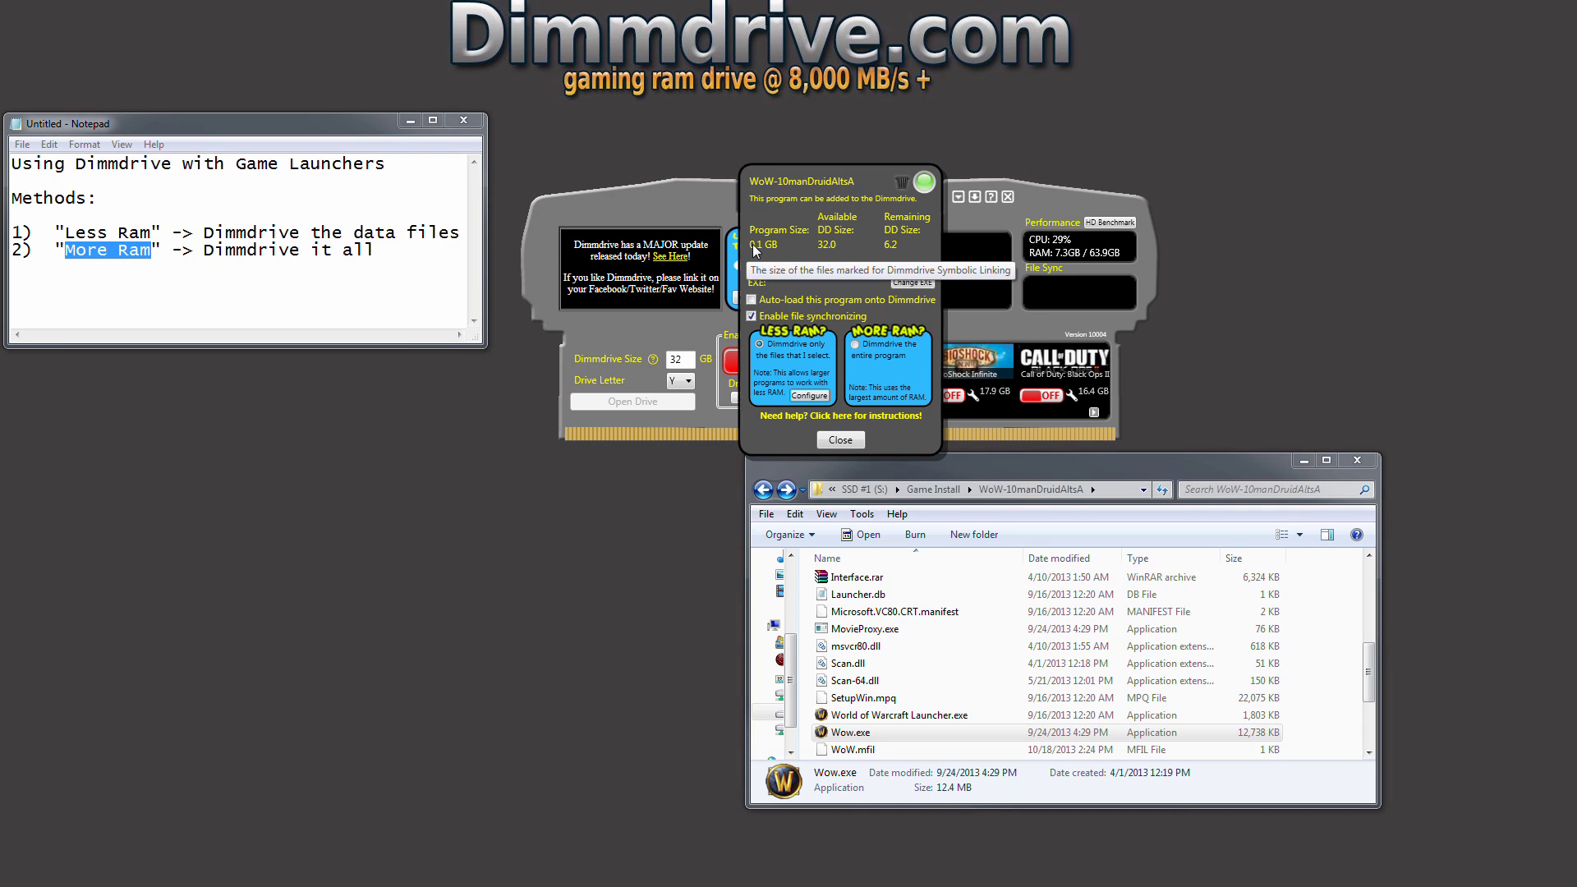
{"action": "left_click", "coordinate": [841, 440]}
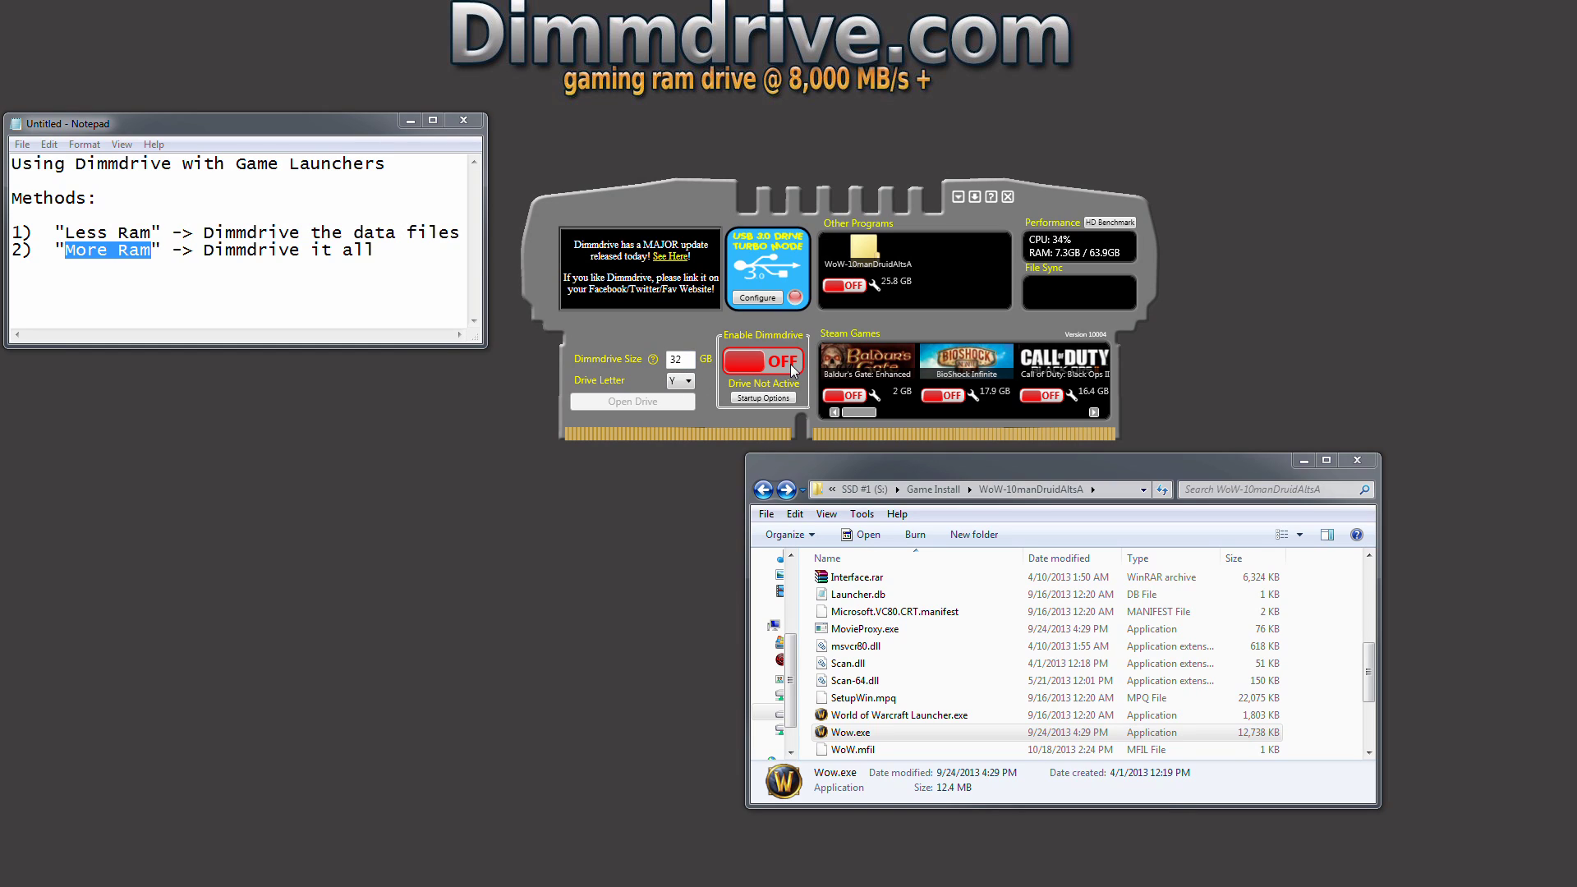
{"action": "left_click", "coordinate": [853, 289]}
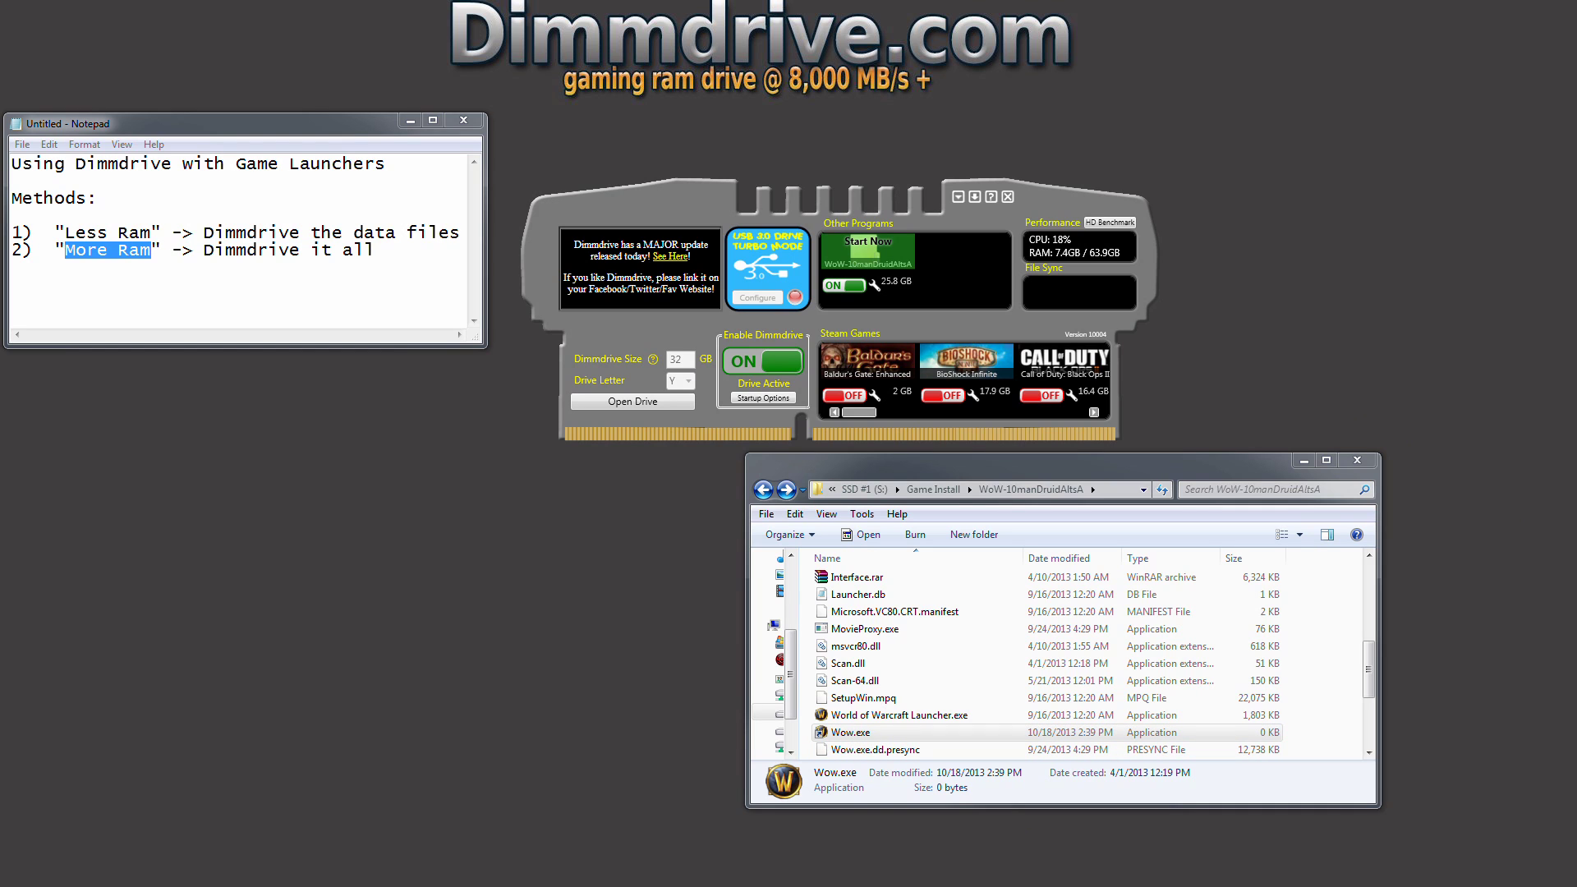
Step: Switch to Command Prompt, change to the WoW-10manDruidAltsA folder and list wow.exe with dir to examine its link
{"action": "key", "text": "alt+Tab"}
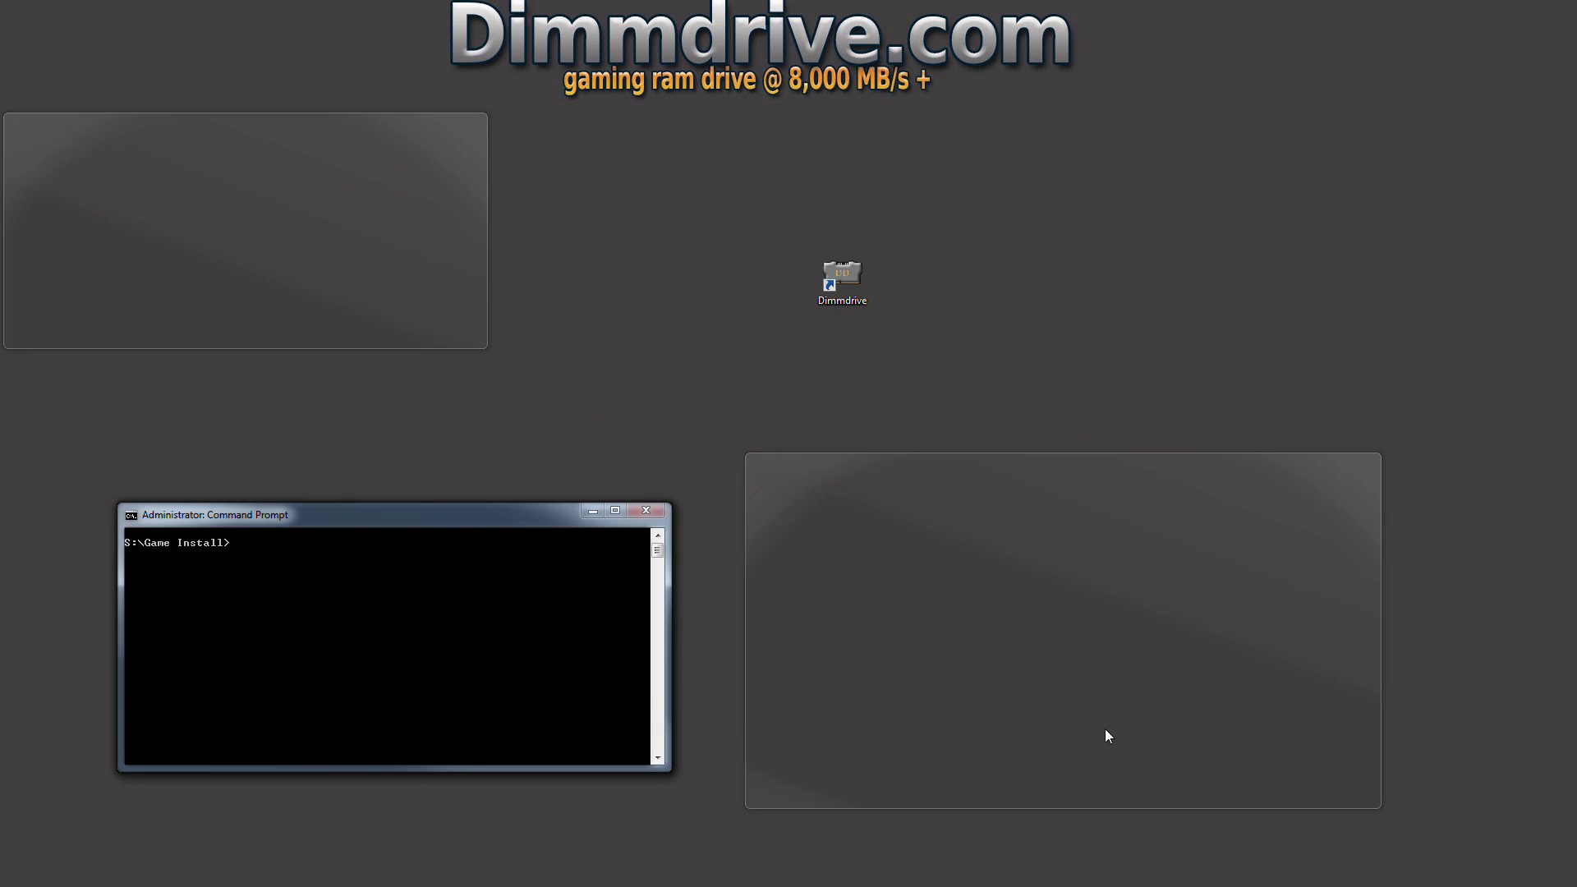
{"action": "type", "text": "cd Wo"}
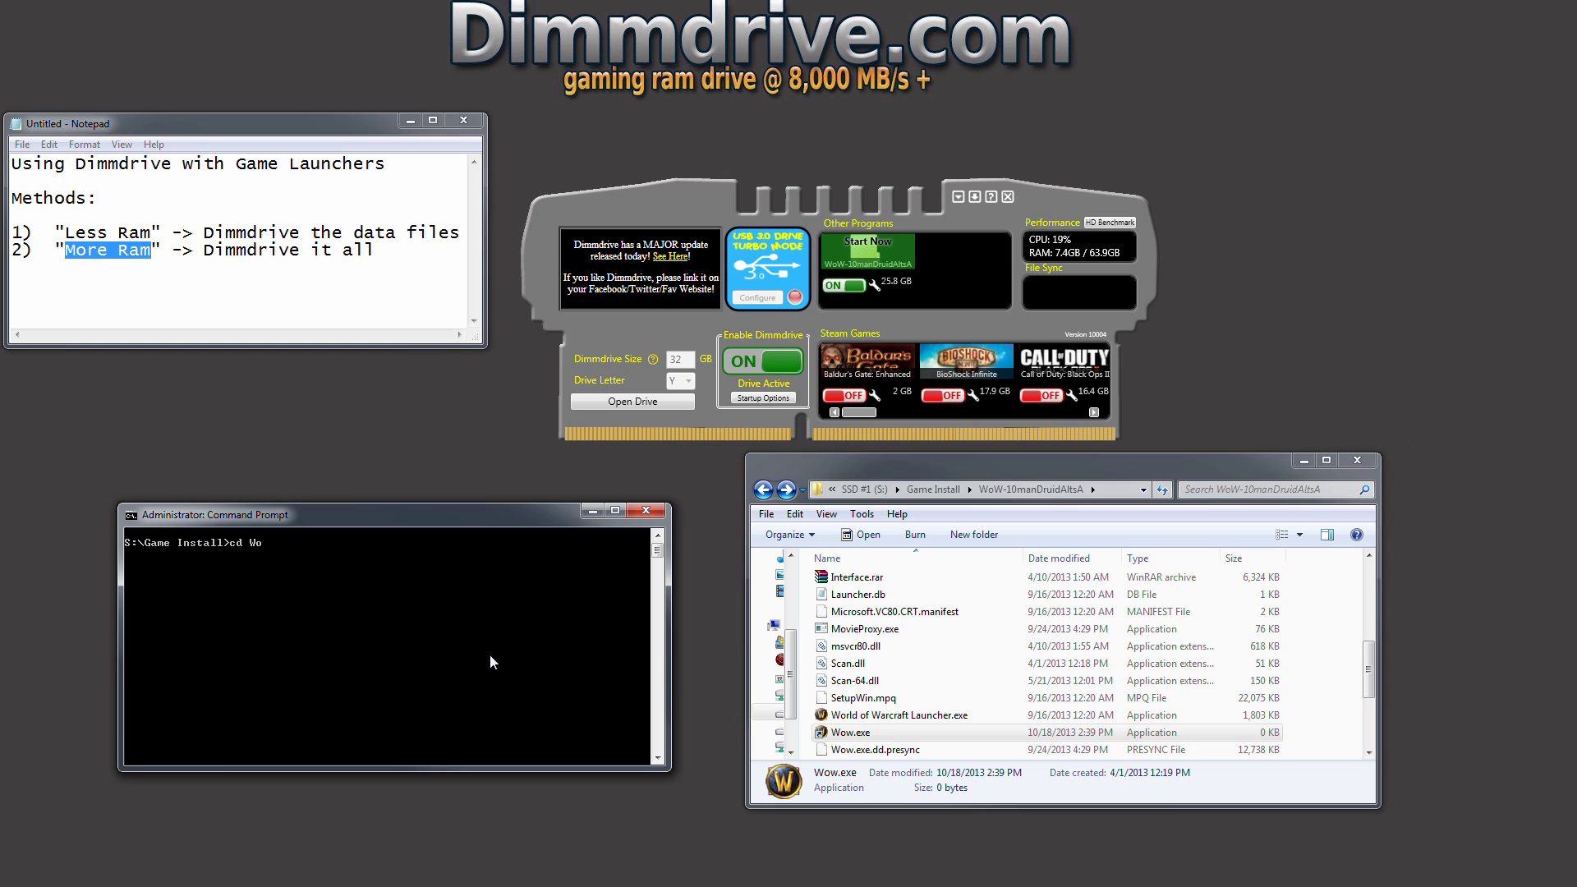
{"action": "key", "text": "Tab"}
{"action": "key", "text": "Return"}
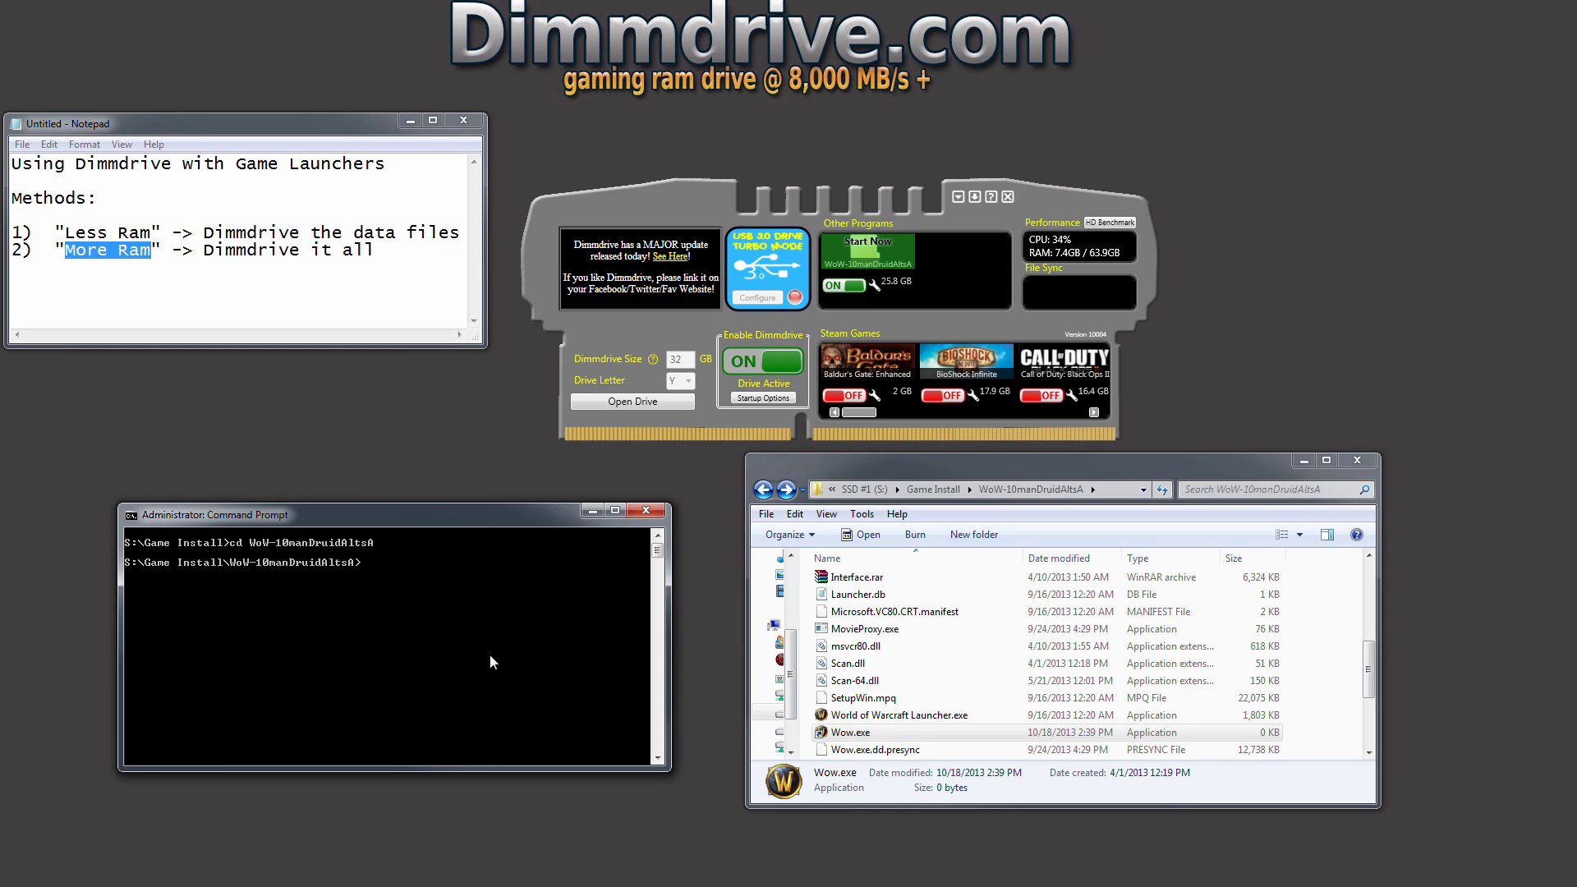
{"action": "type", "text": "dir wow.exe"}
{"action": "key", "text": "Return"}
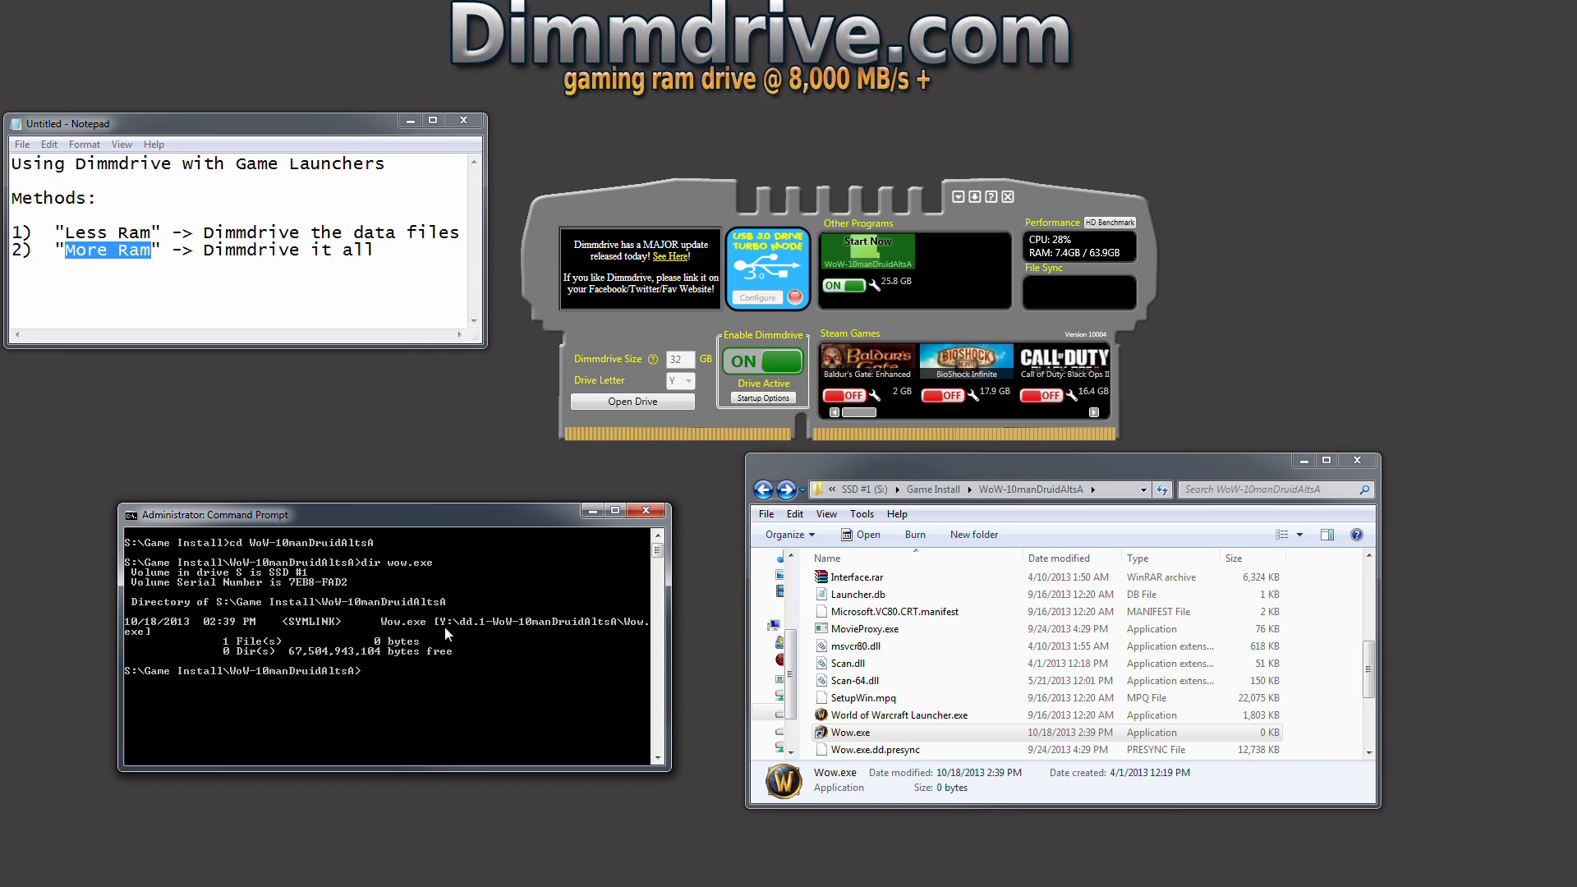
{"action": "left_click_drag", "start_coordinate": [484, 514], "coordinate": [417, 613]}
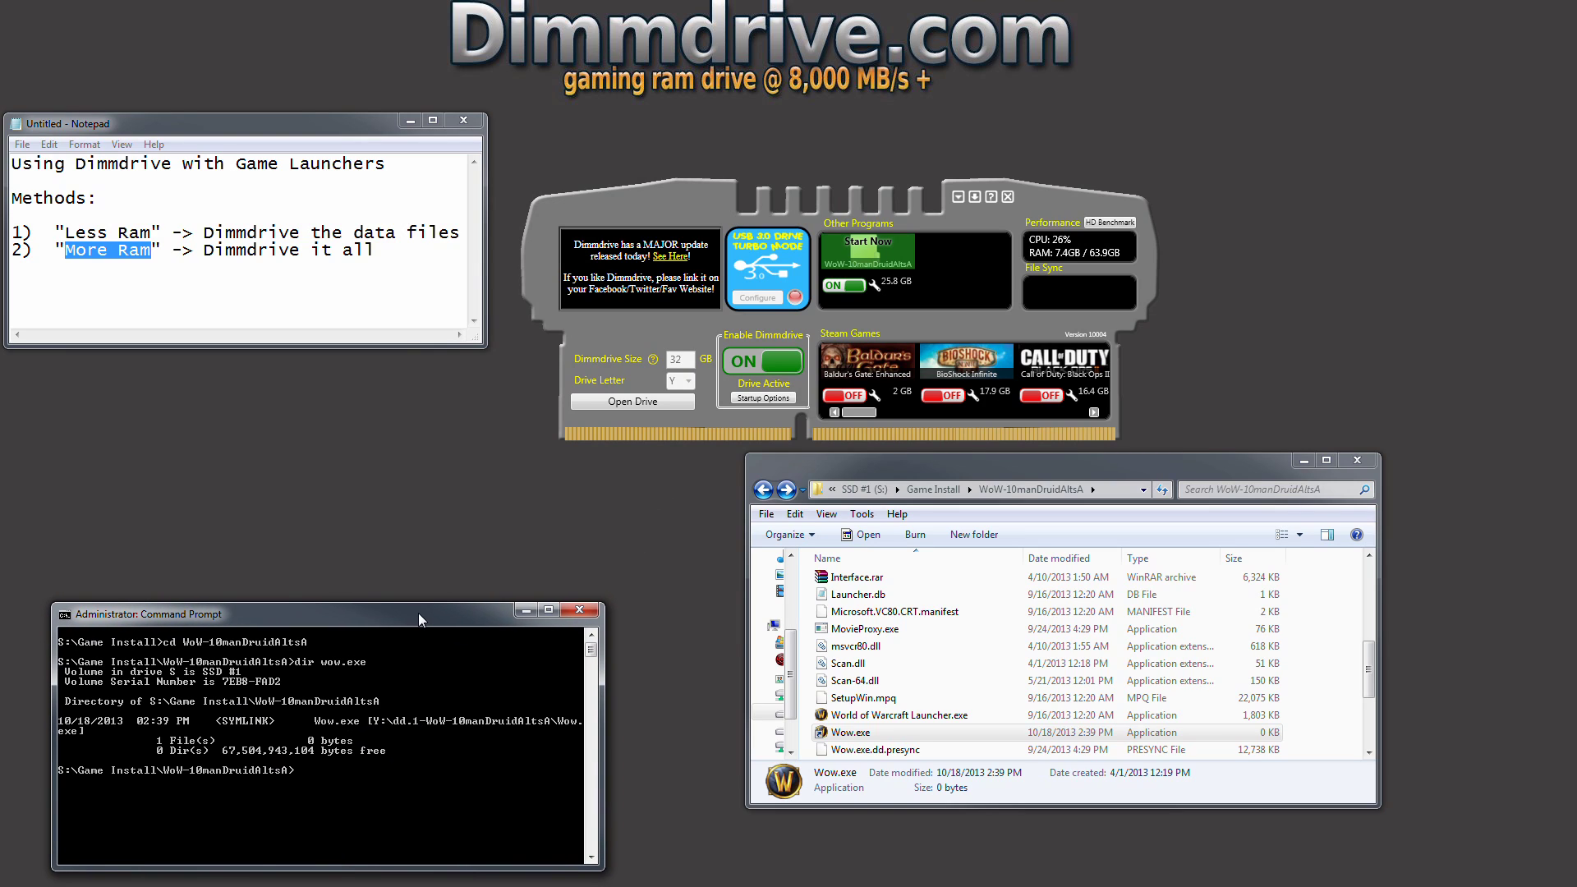
Step: Try to run the symlinked Wow.exe from the WoW-10manDruidAltsA folder and dismiss the resulting dialog
{"action": "double_click", "coordinate": [846, 734]}
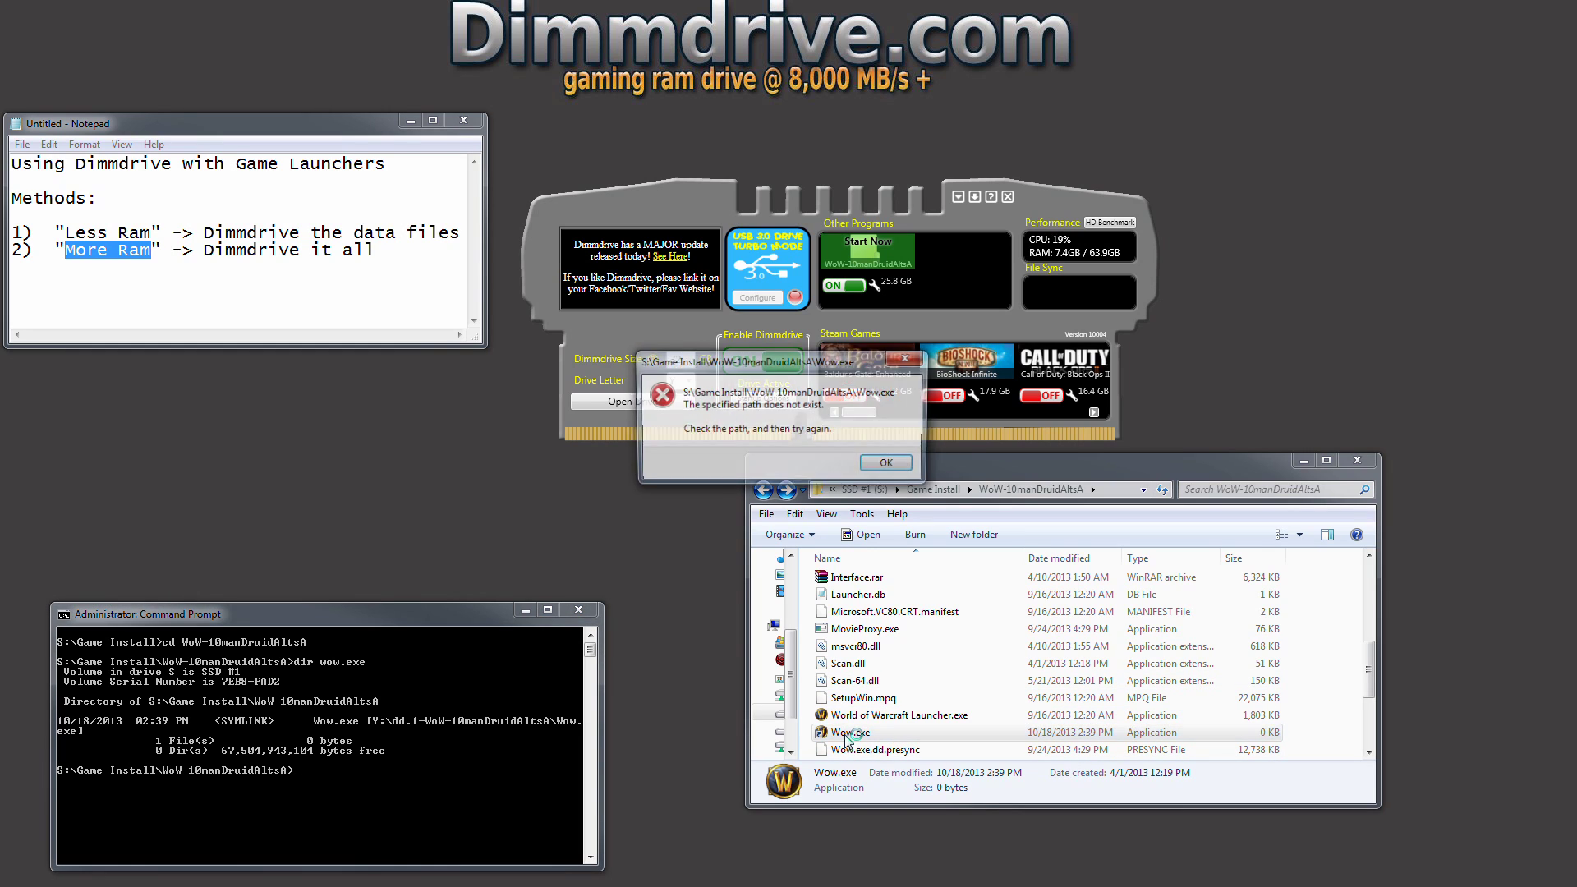
{"action": "left_click_drag", "start_coordinate": [795, 363], "coordinate": [756, 445]}
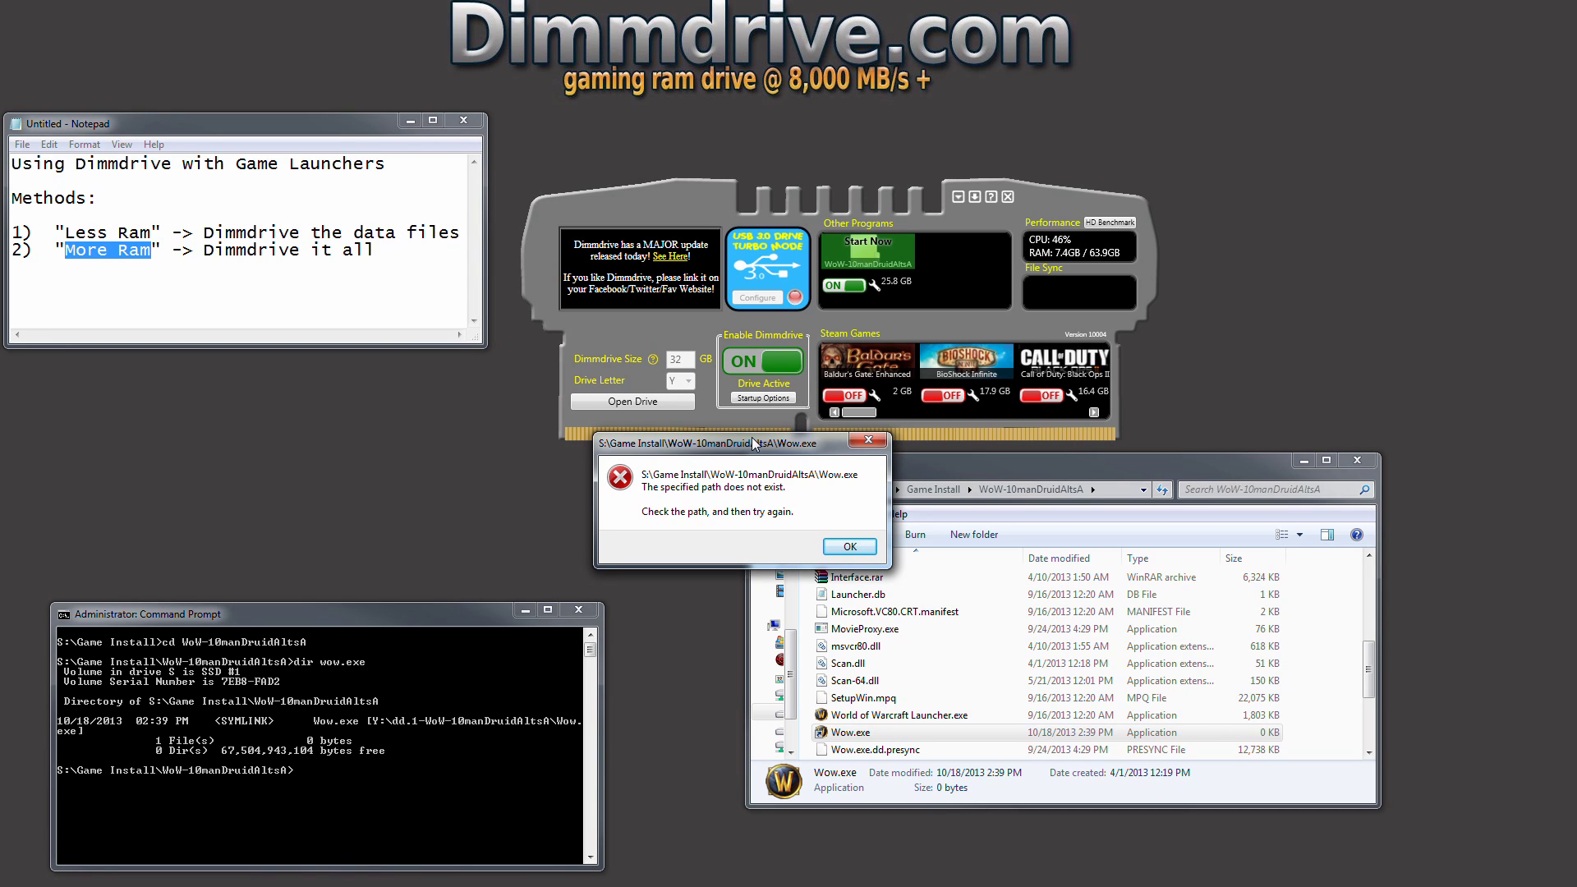
{"action": "left_click", "coordinate": [854, 549]}
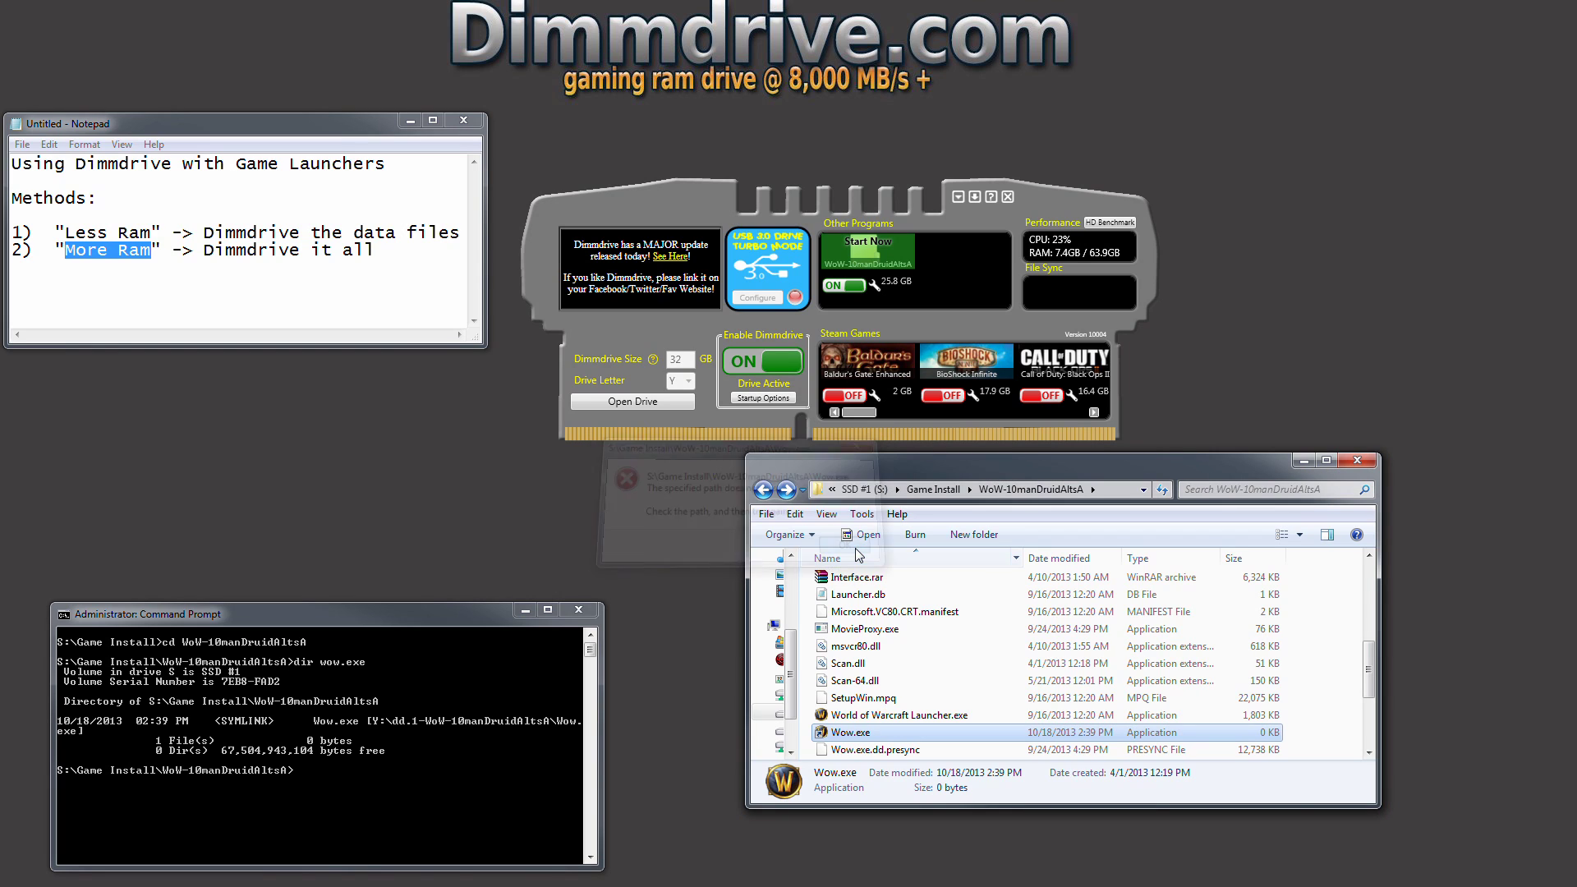
Step: Deactivate the Dimmdrive and highlight the "Less Ram" method in the notes
{"action": "left_click", "coordinate": [855, 680]}
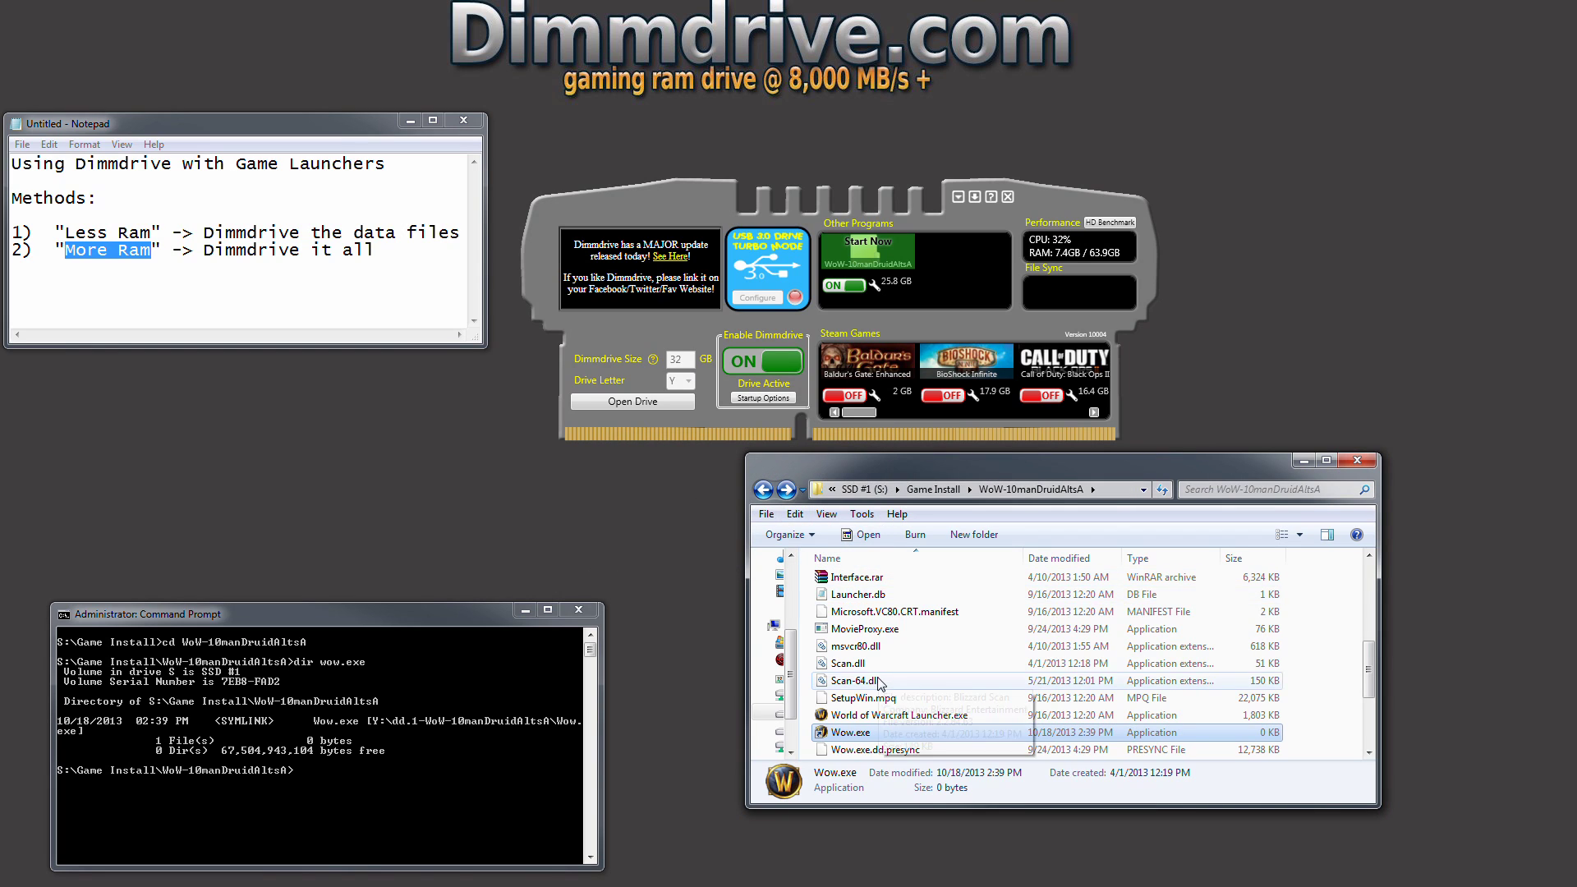
{"action": "left_click", "coordinate": [744, 367]}
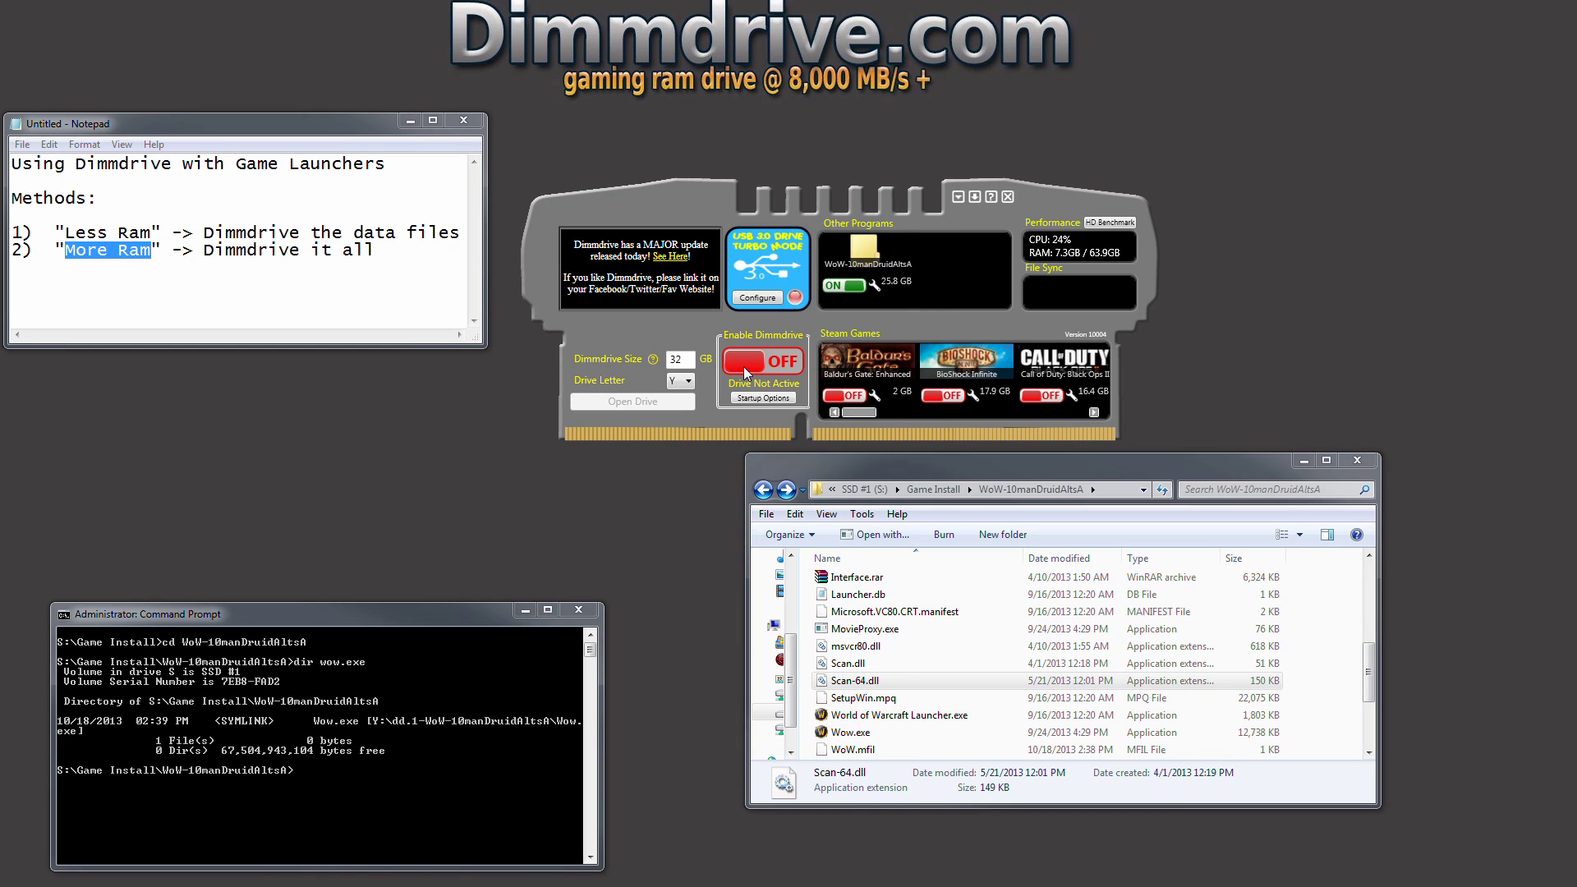
{"action": "left_click_drag", "start_coordinate": [65, 231], "coordinate": [310, 233]}
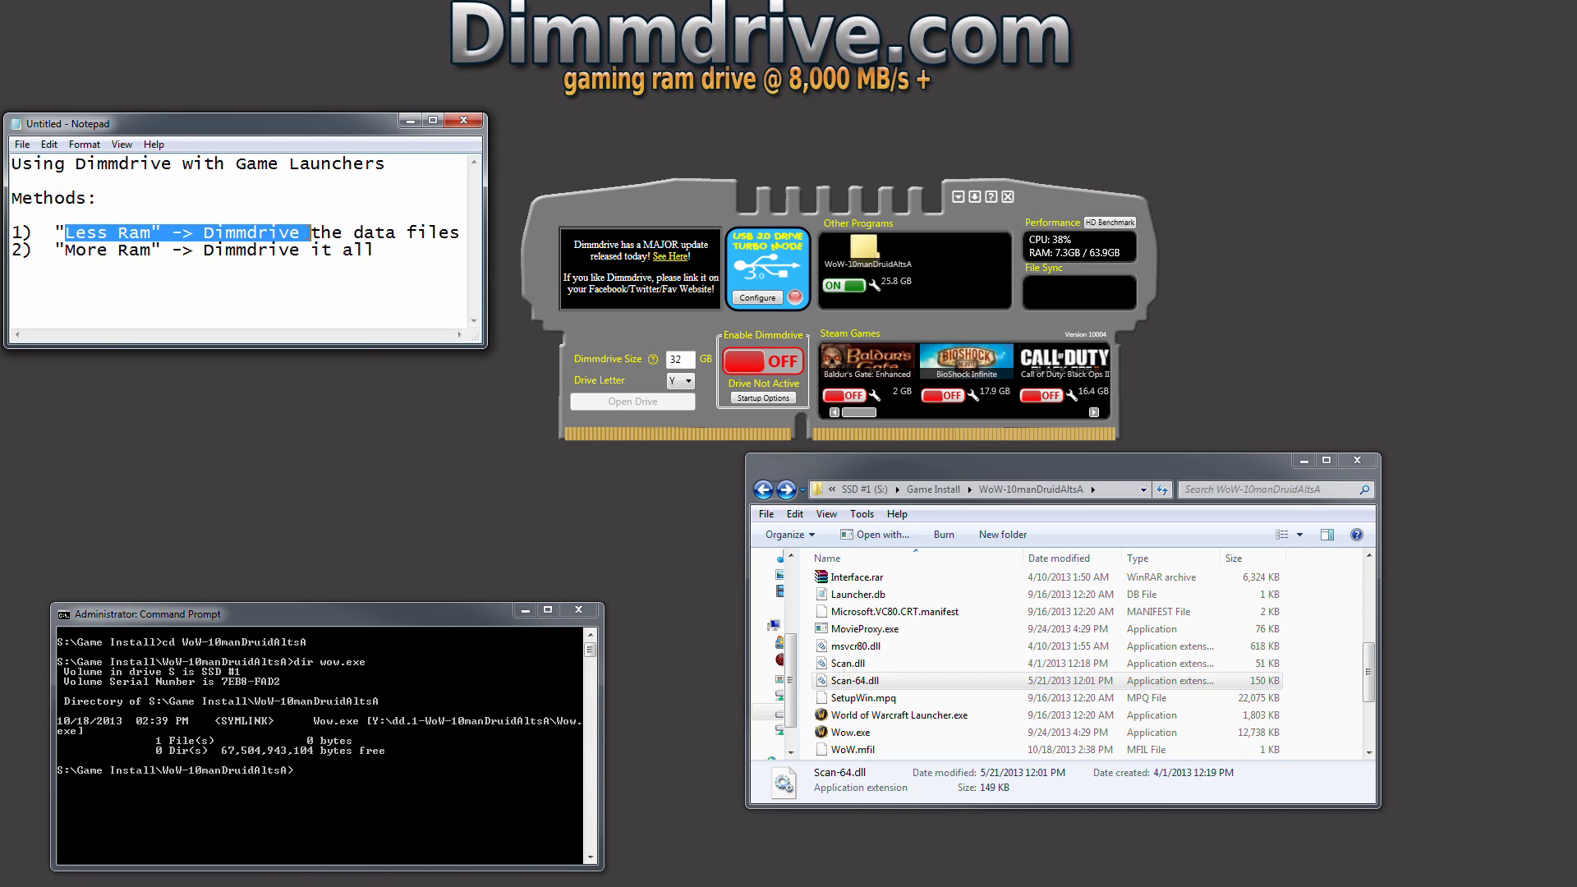
{"action": "left_click_drag", "start_coordinate": [54, 233], "coordinate": [64, 233]}
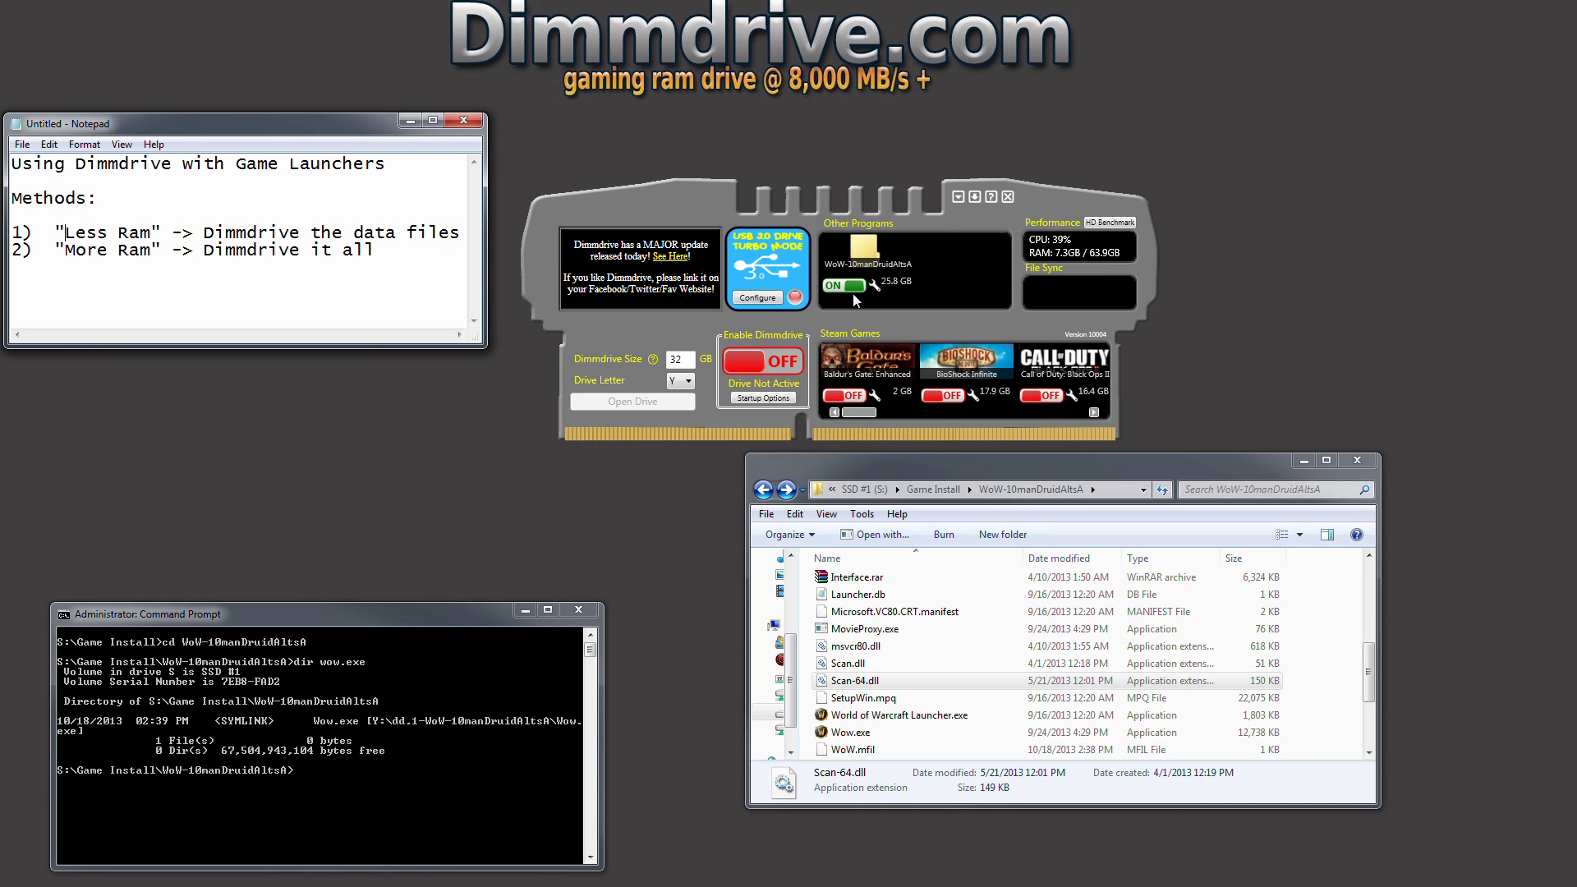
Step: Reopen the WoW-10manDruidAltsA file selection in Dimmdrive and exclude Wow.exe
{"action": "left_click", "coordinate": [874, 287]}
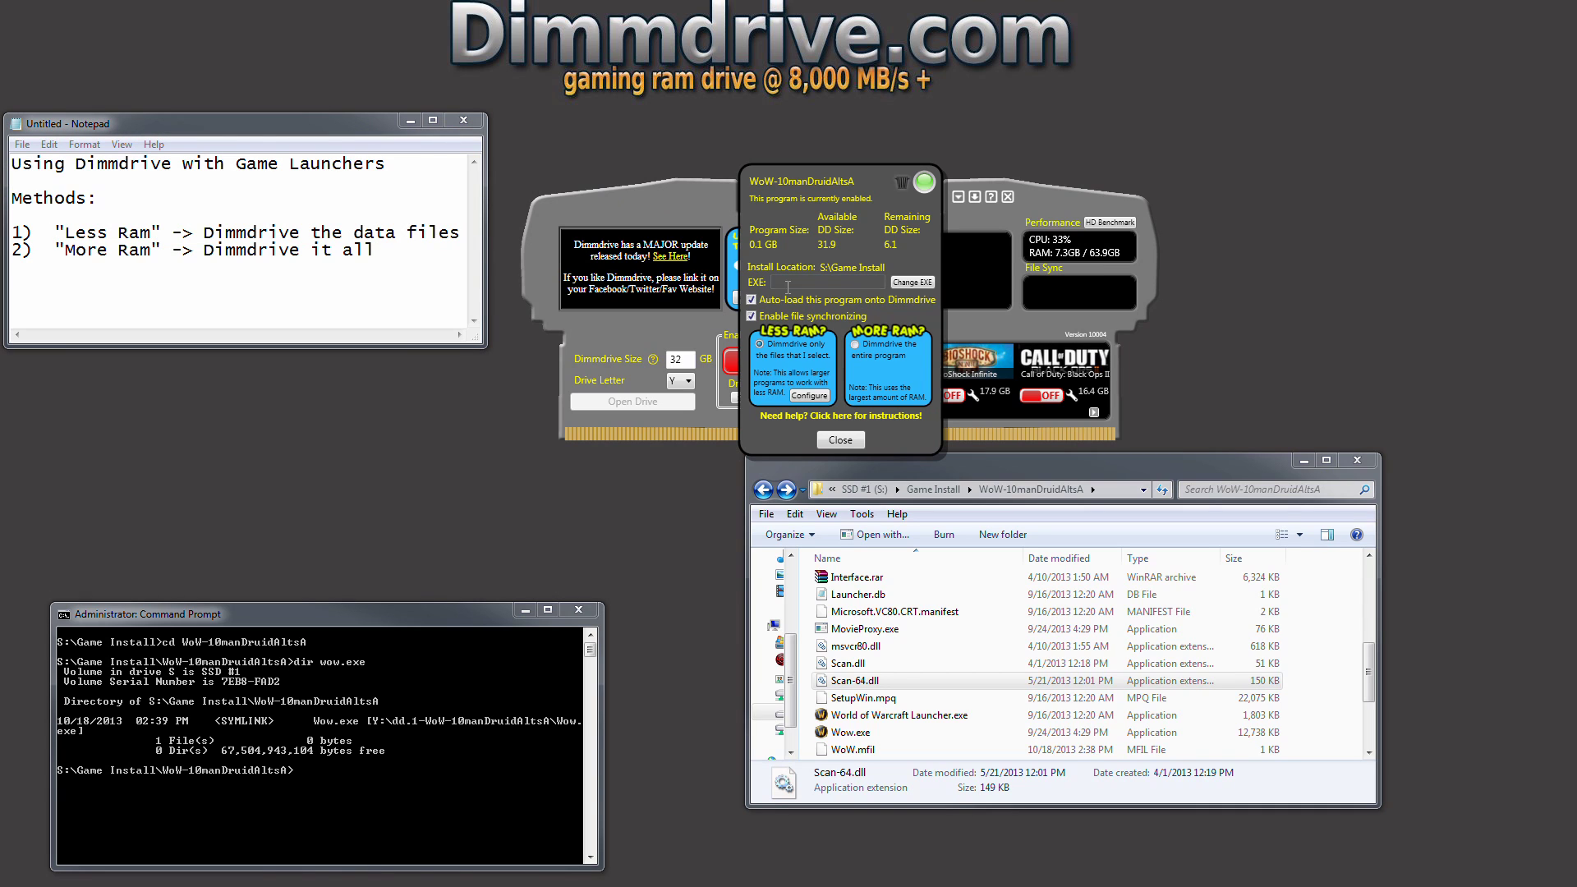
{"action": "left_click", "coordinate": [803, 396]}
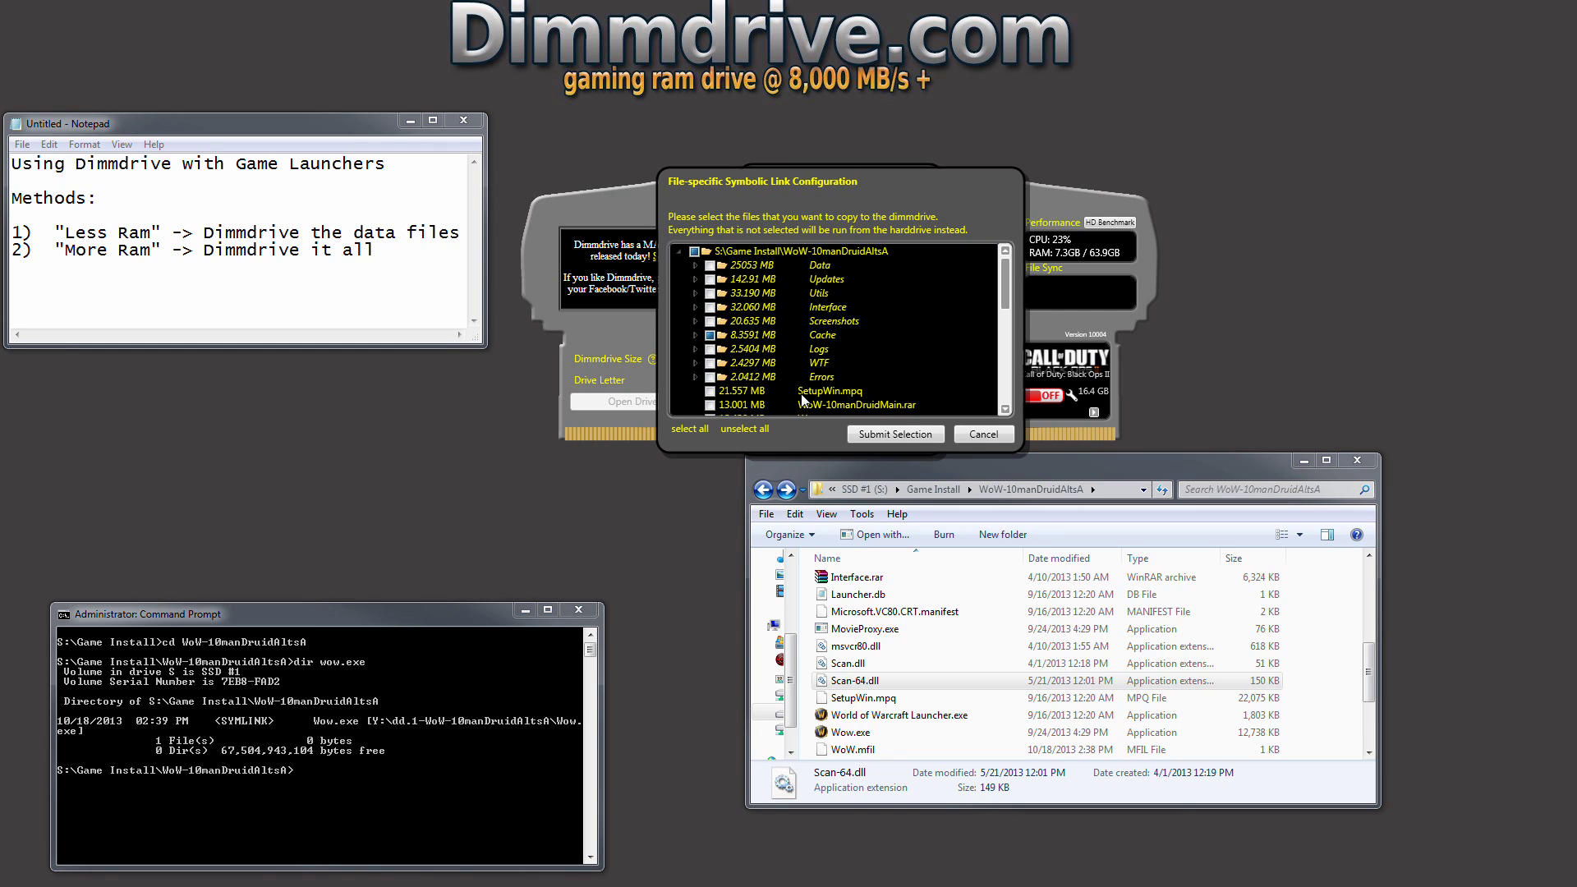
{"action": "left_click_drag", "start_coordinate": [1003, 292], "coordinate": [1004, 318]}
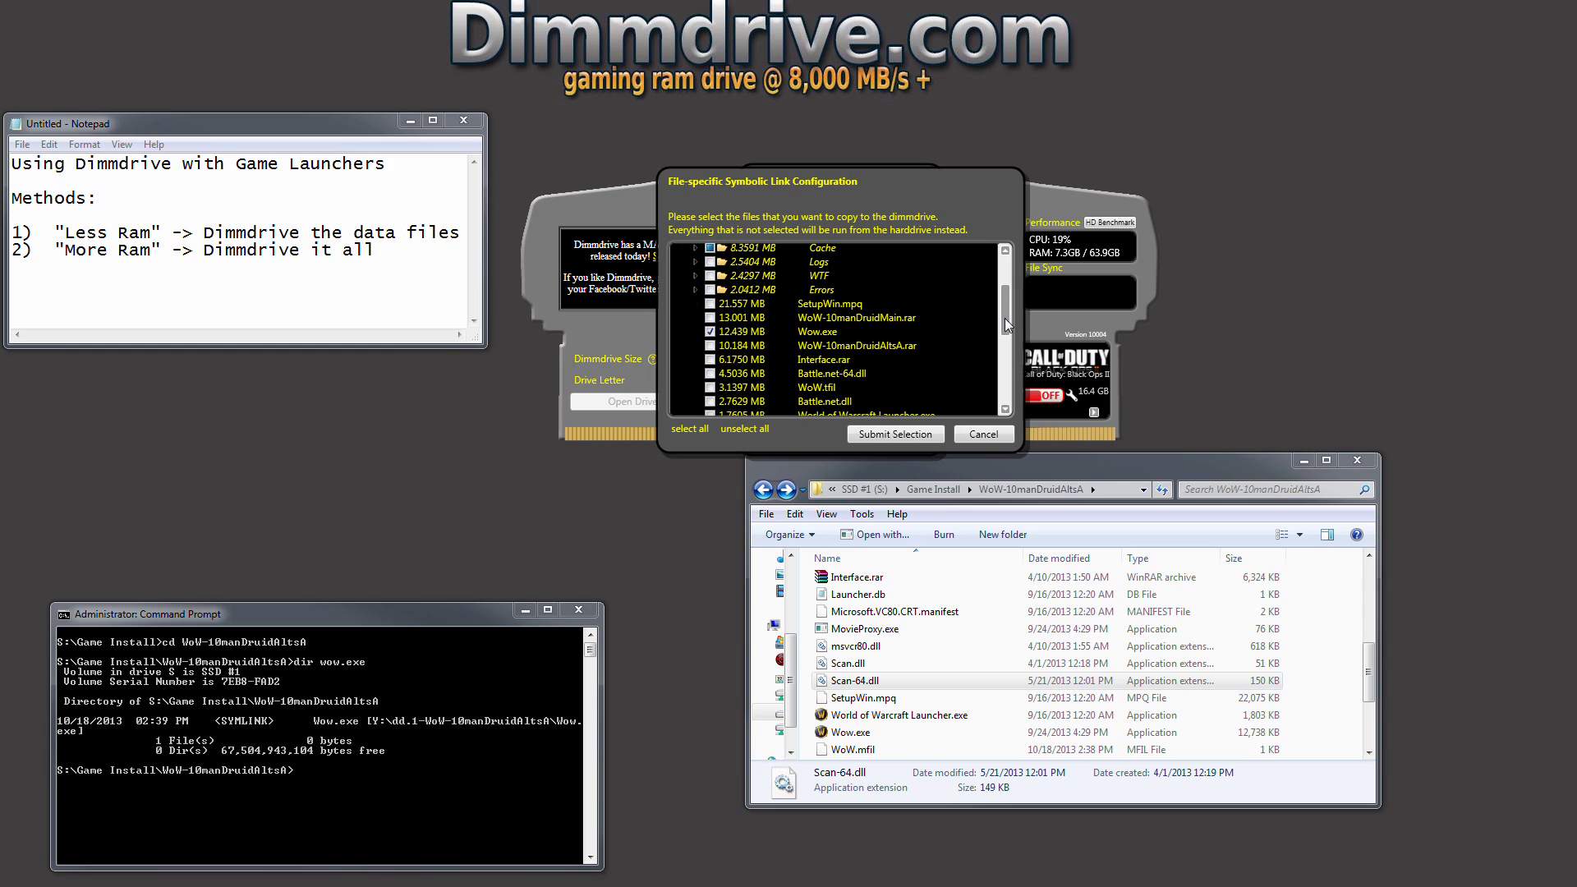
{"action": "left_click", "coordinate": [709, 332]}
{"action": "left_click", "coordinate": [708, 334]}
{"action": "left_click_drag", "start_coordinate": [1005, 302], "coordinate": [1016, 271]}
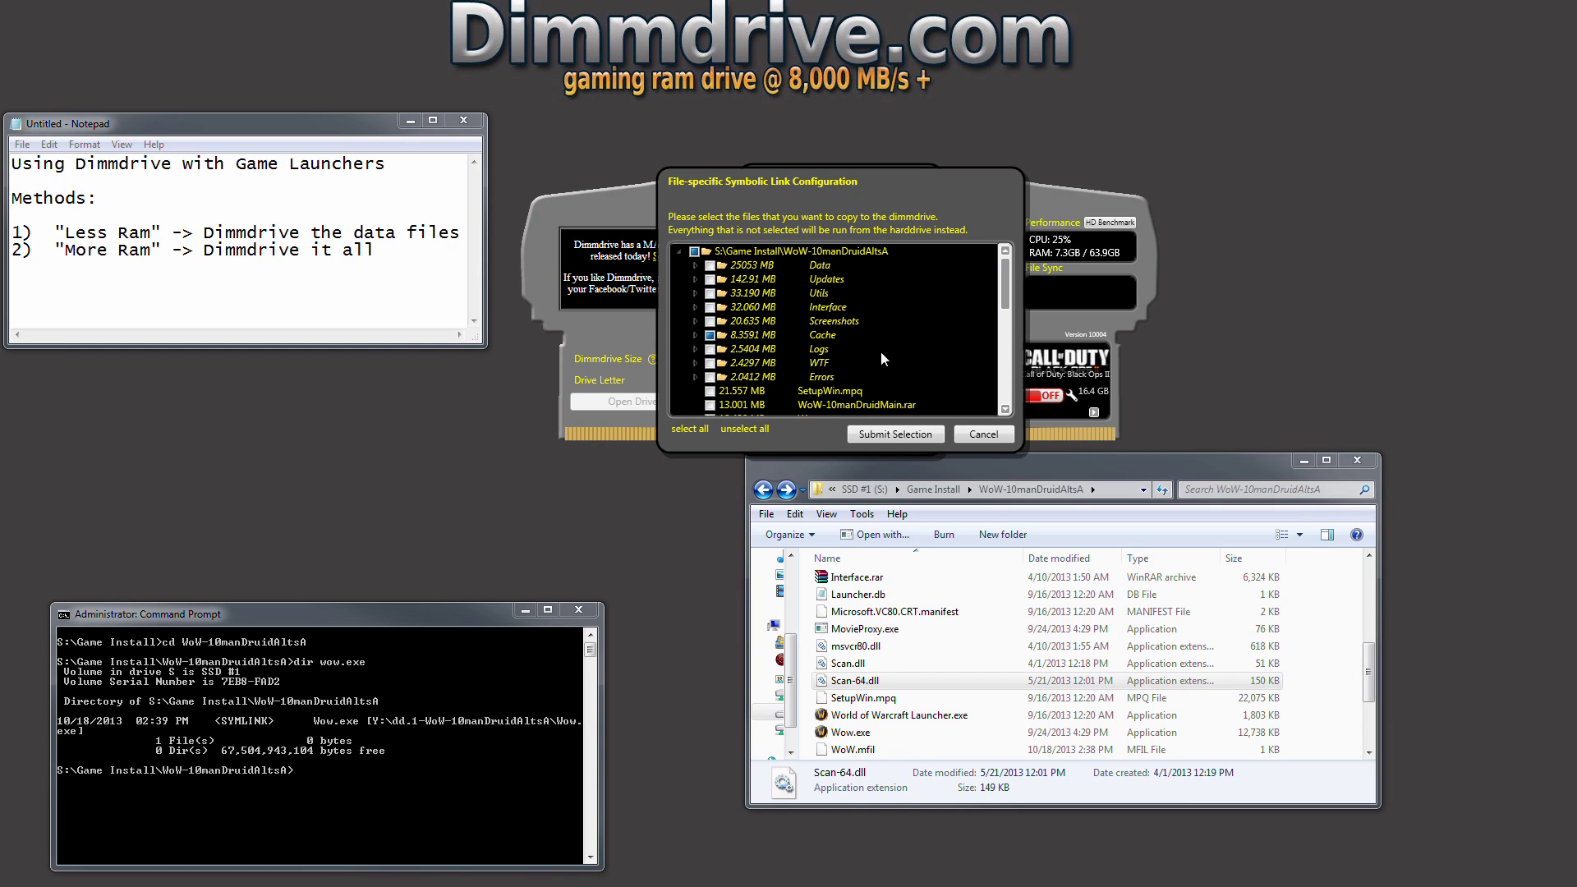
Step: Add one large MPQ file from the Data folder to the selection, submit it and close the program settings
{"action": "left_click", "coordinate": [695, 265]}
{"action": "left_click", "coordinate": [694, 266]}
{"action": "left_click", "coordinate": [696, 266]}
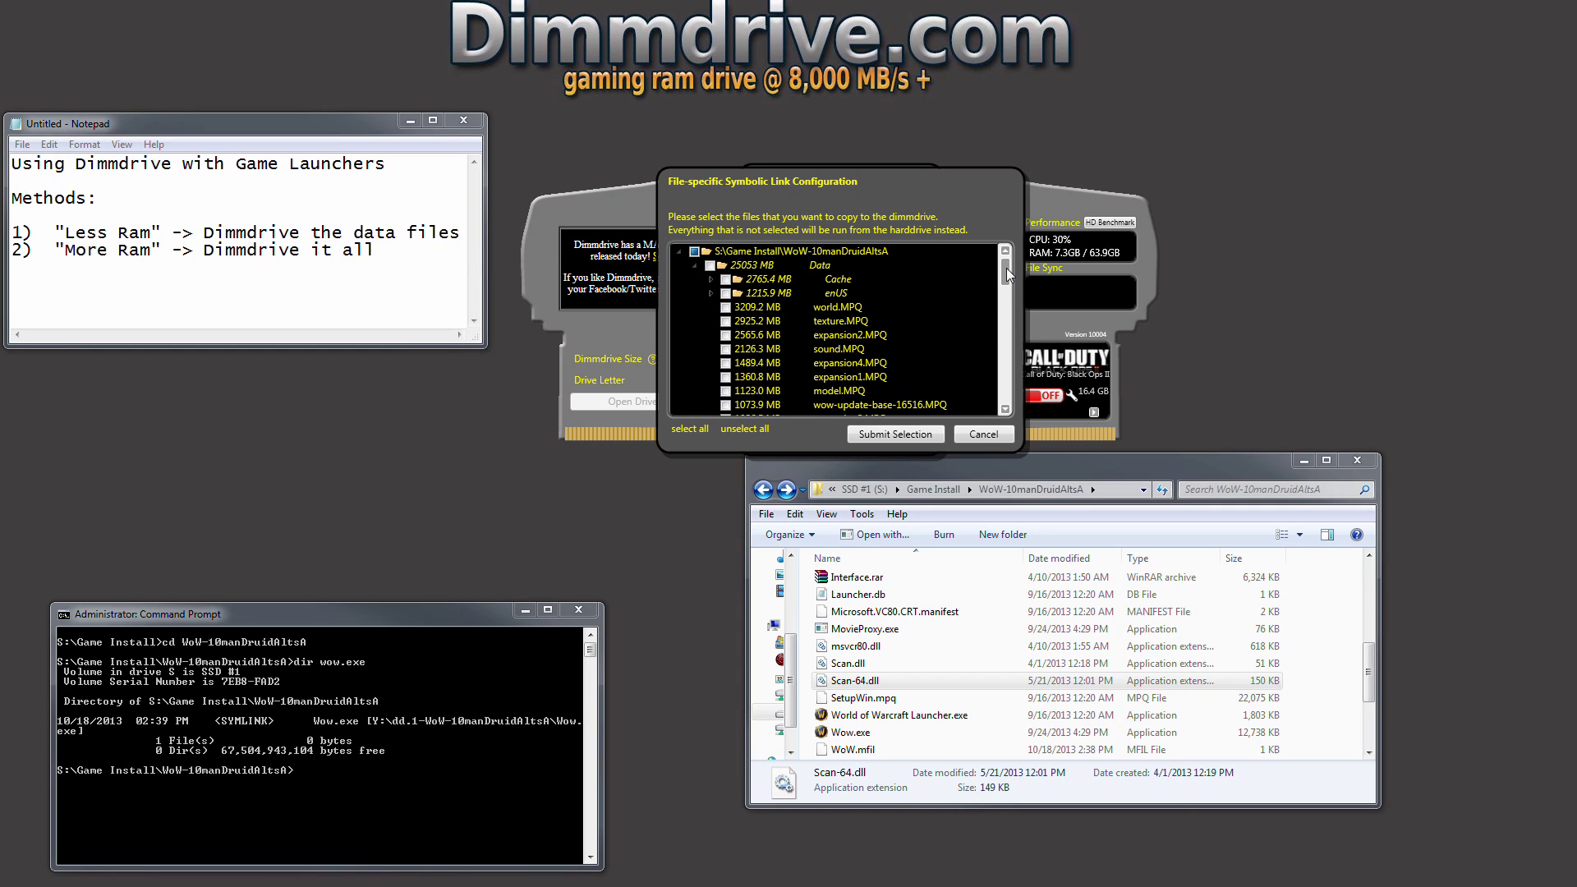
{"action": "left_click_drag", "start_coordinate": [1007, 268], "coordinate": [1007, 271]}
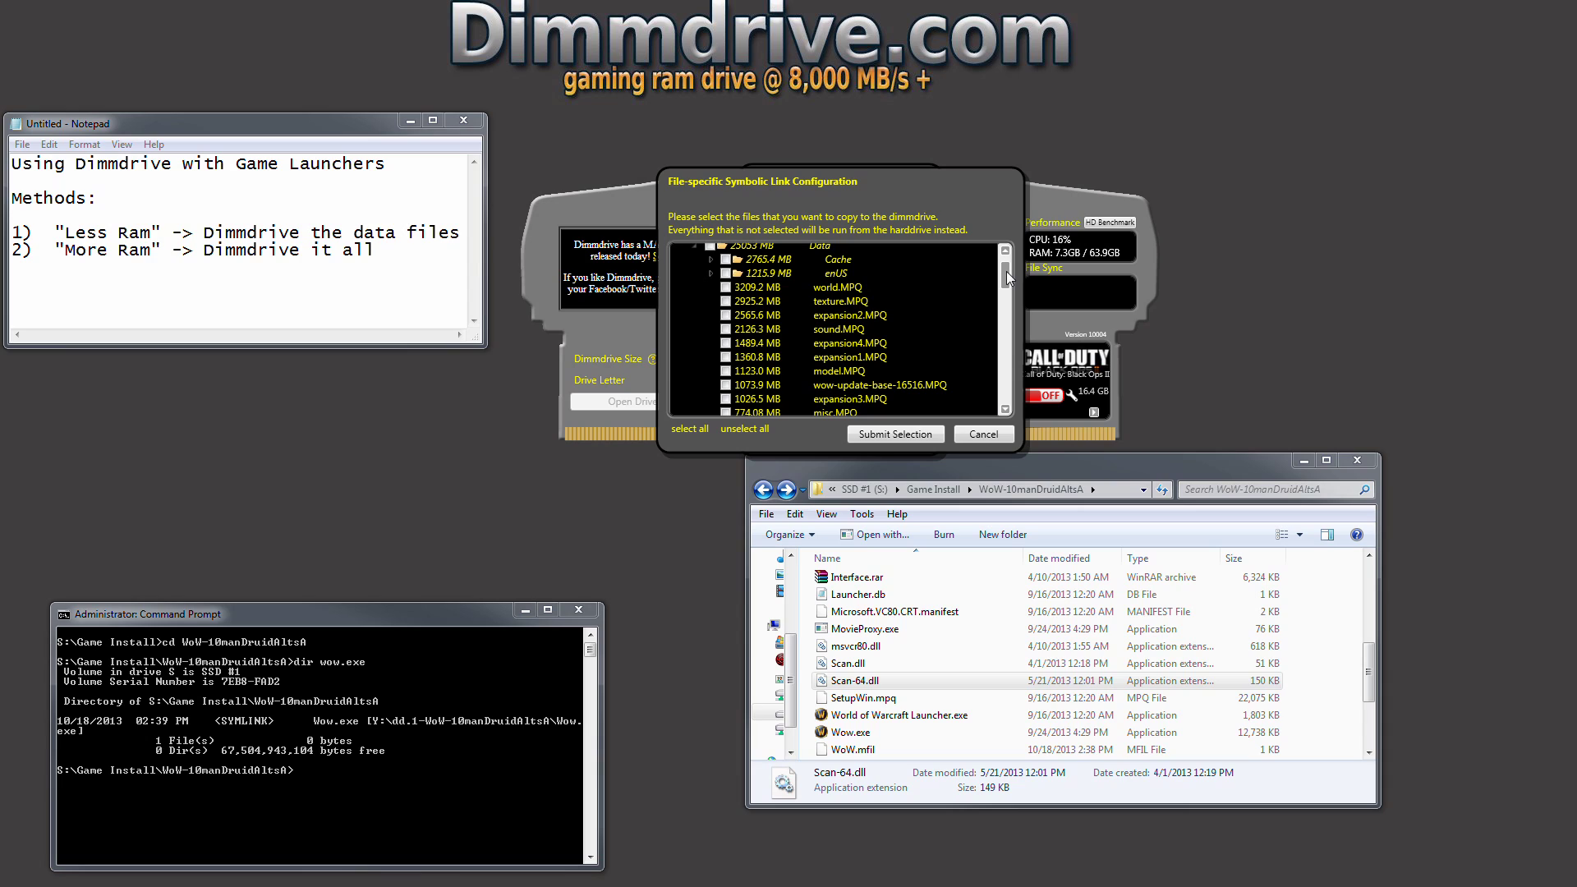
{"action": "left_click", "coordinate": [726, 302]}
{"action": "left_click", "coordinate": [879, 439]}
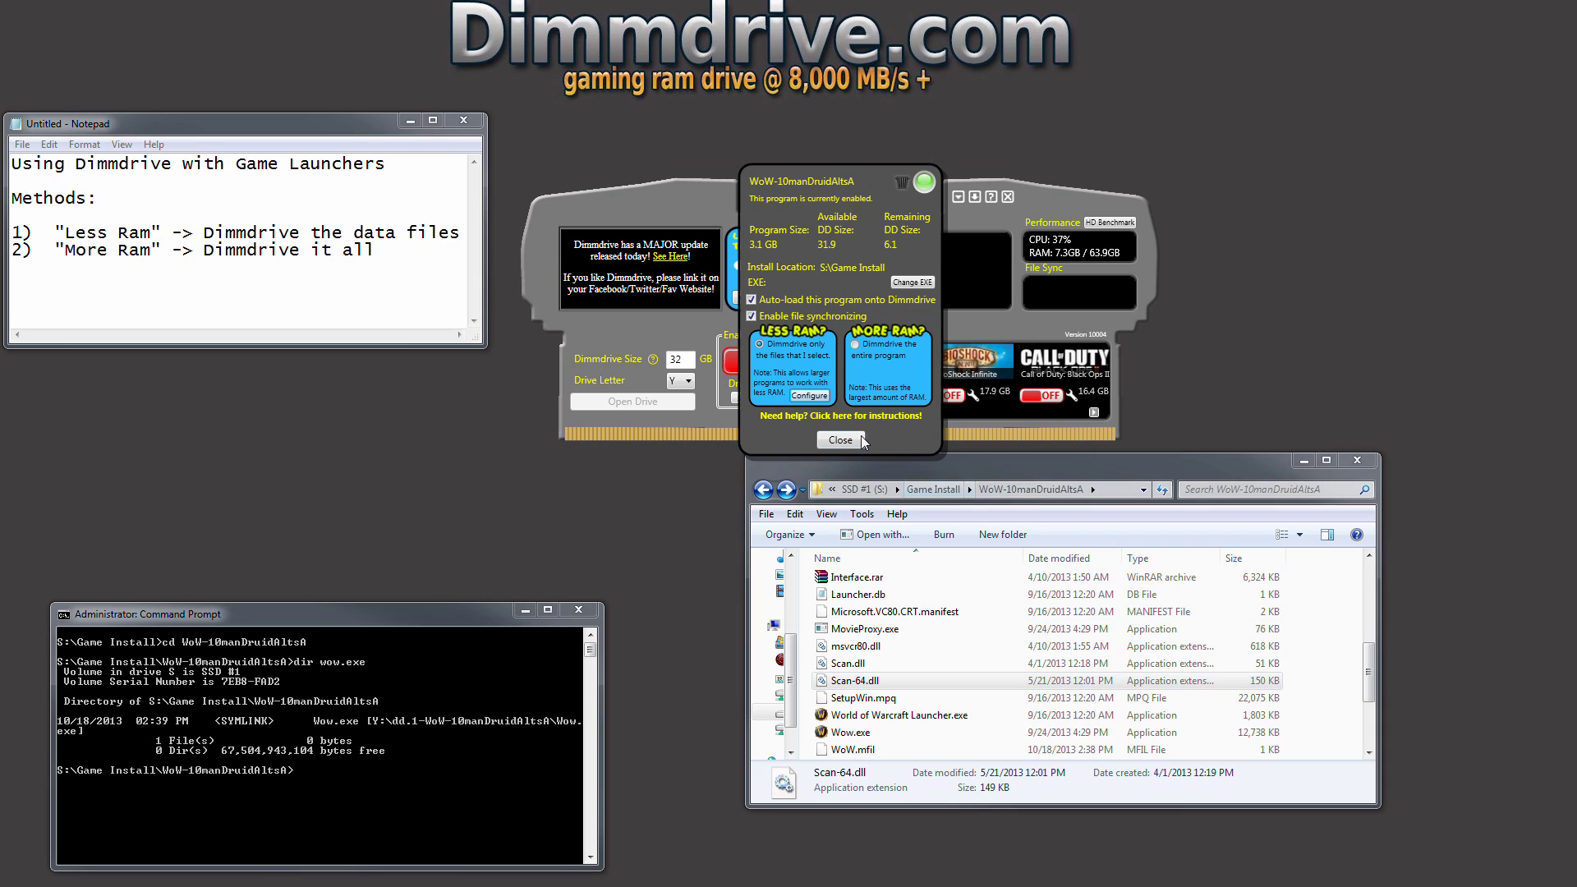
{"action": "left_click", "coordinate": [842, 441]}
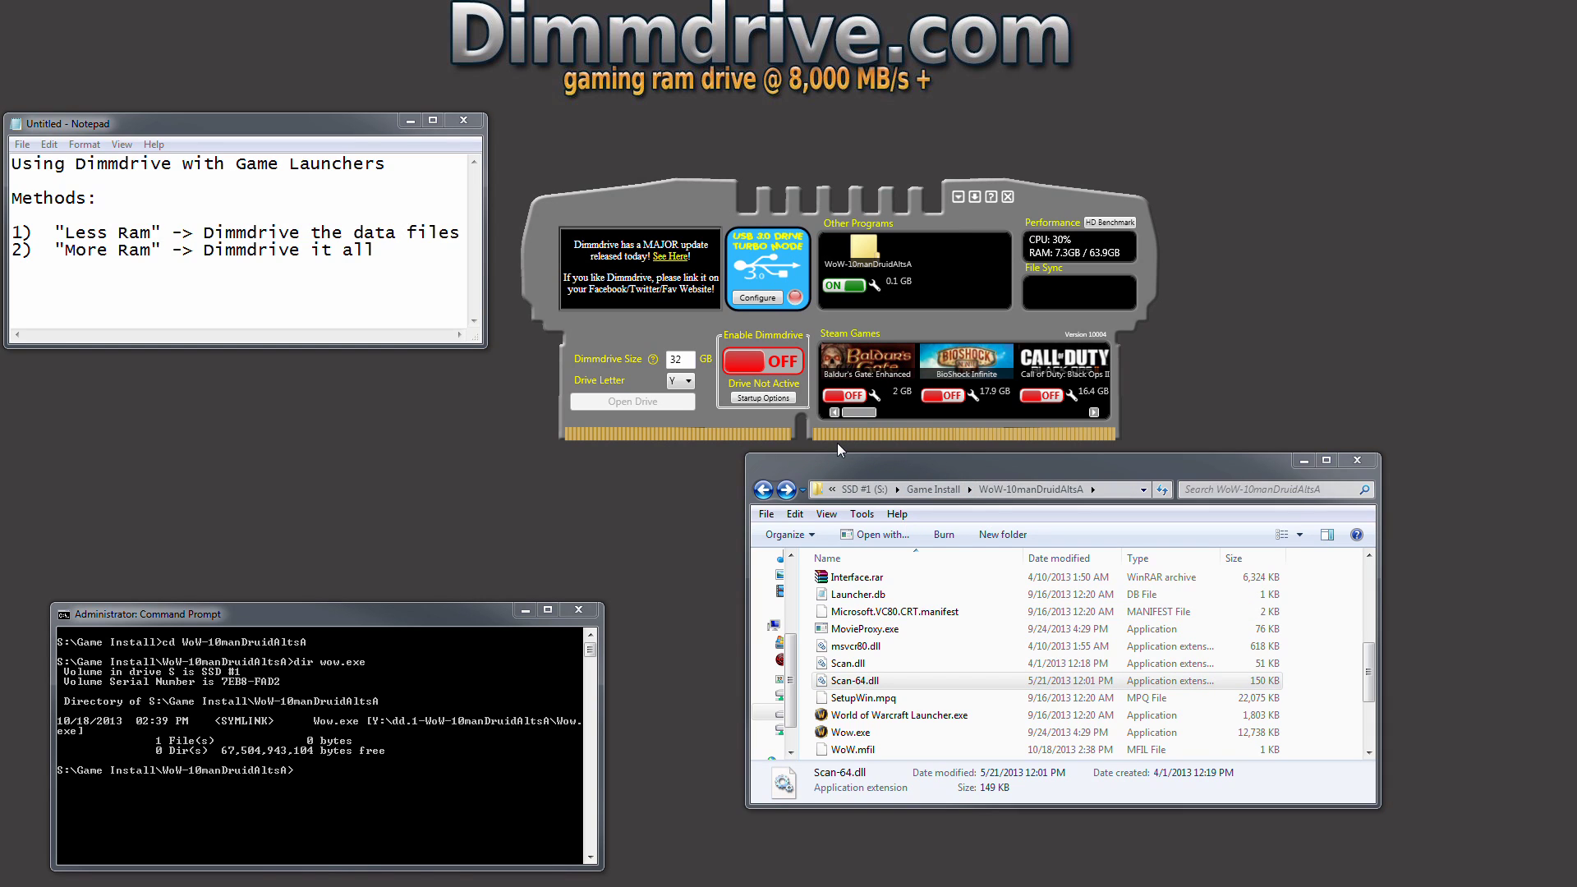
Step: Activate the Dimmdrive and start the game through World of Warcraft Launcher.exe
{"action": "left_click", "coordinate": [780, 374]}
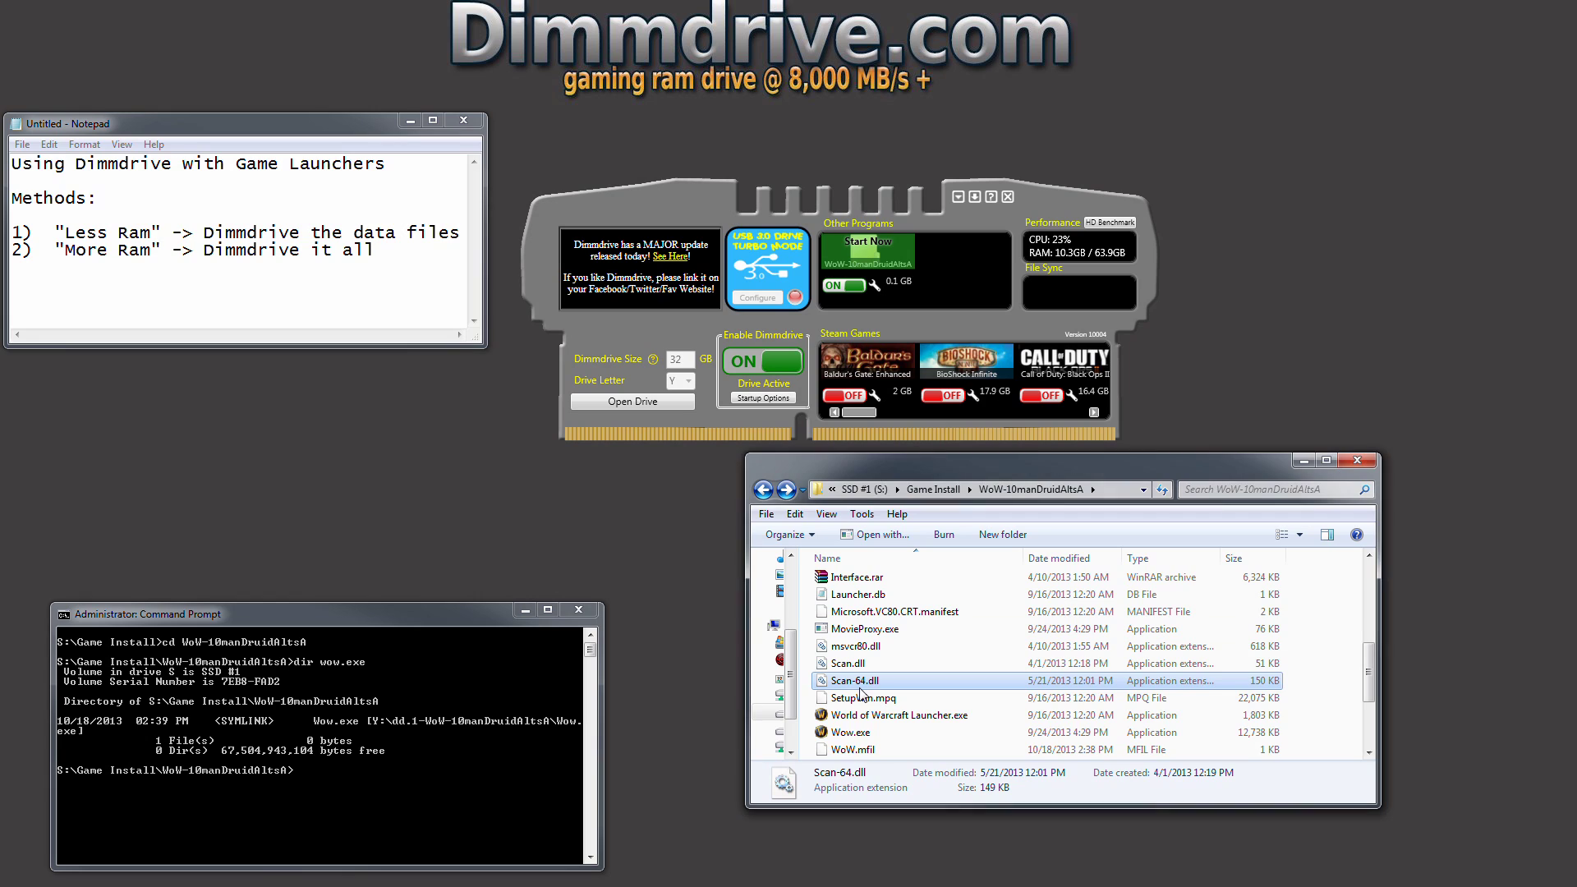
{"action": "left_click", "coordinate": [858, 733]}
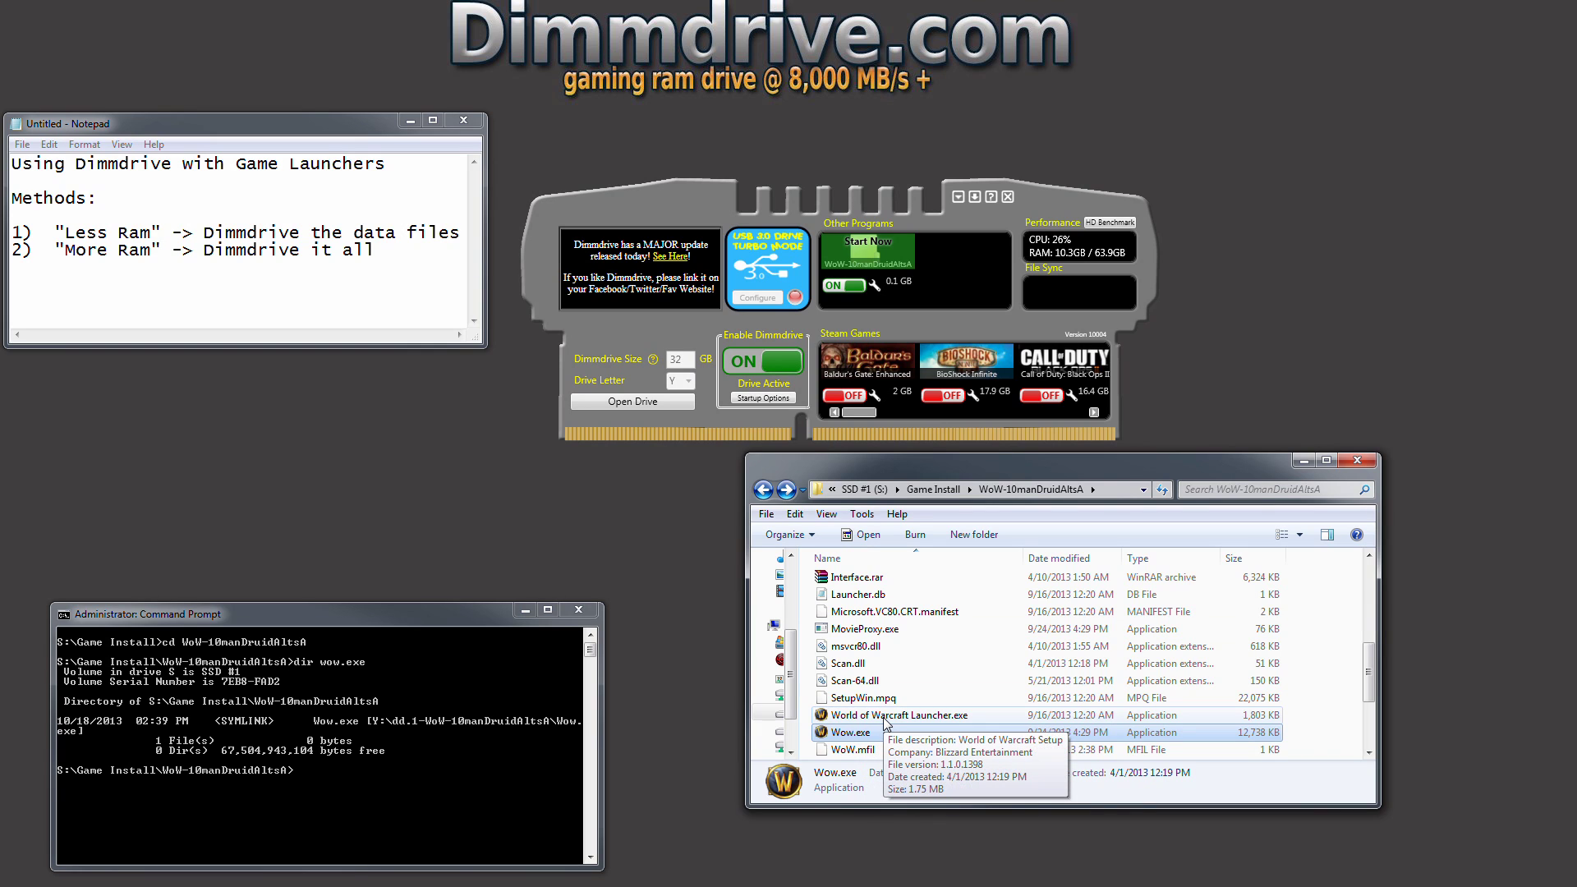
{"action": "left_click", "coordinate": [885, 717]}
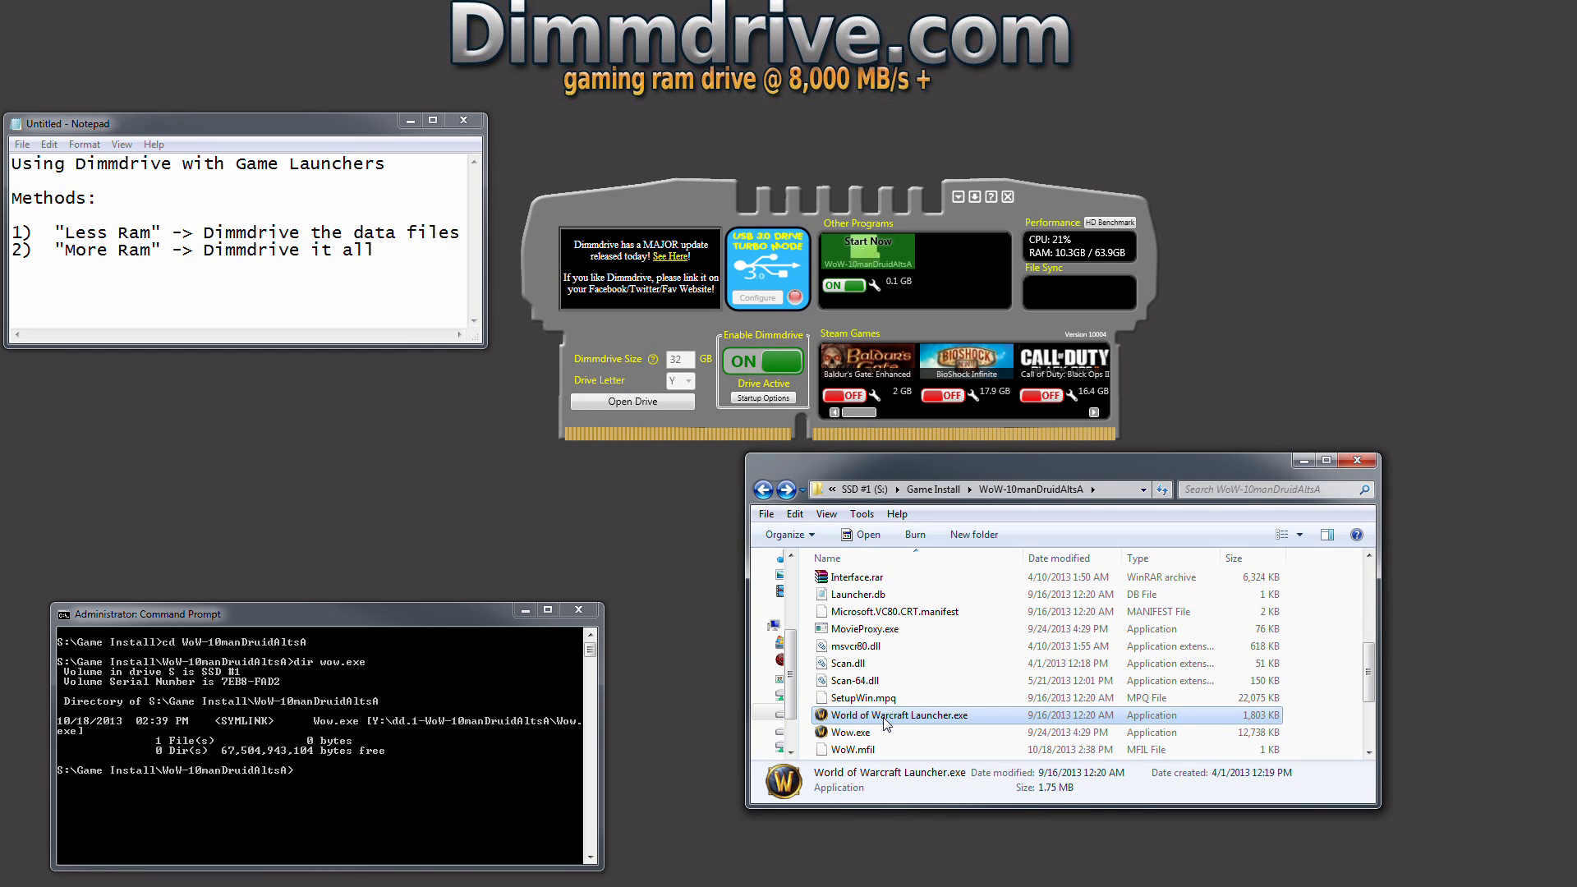
{"action": "double_click", "coordinate": [884, 717]}
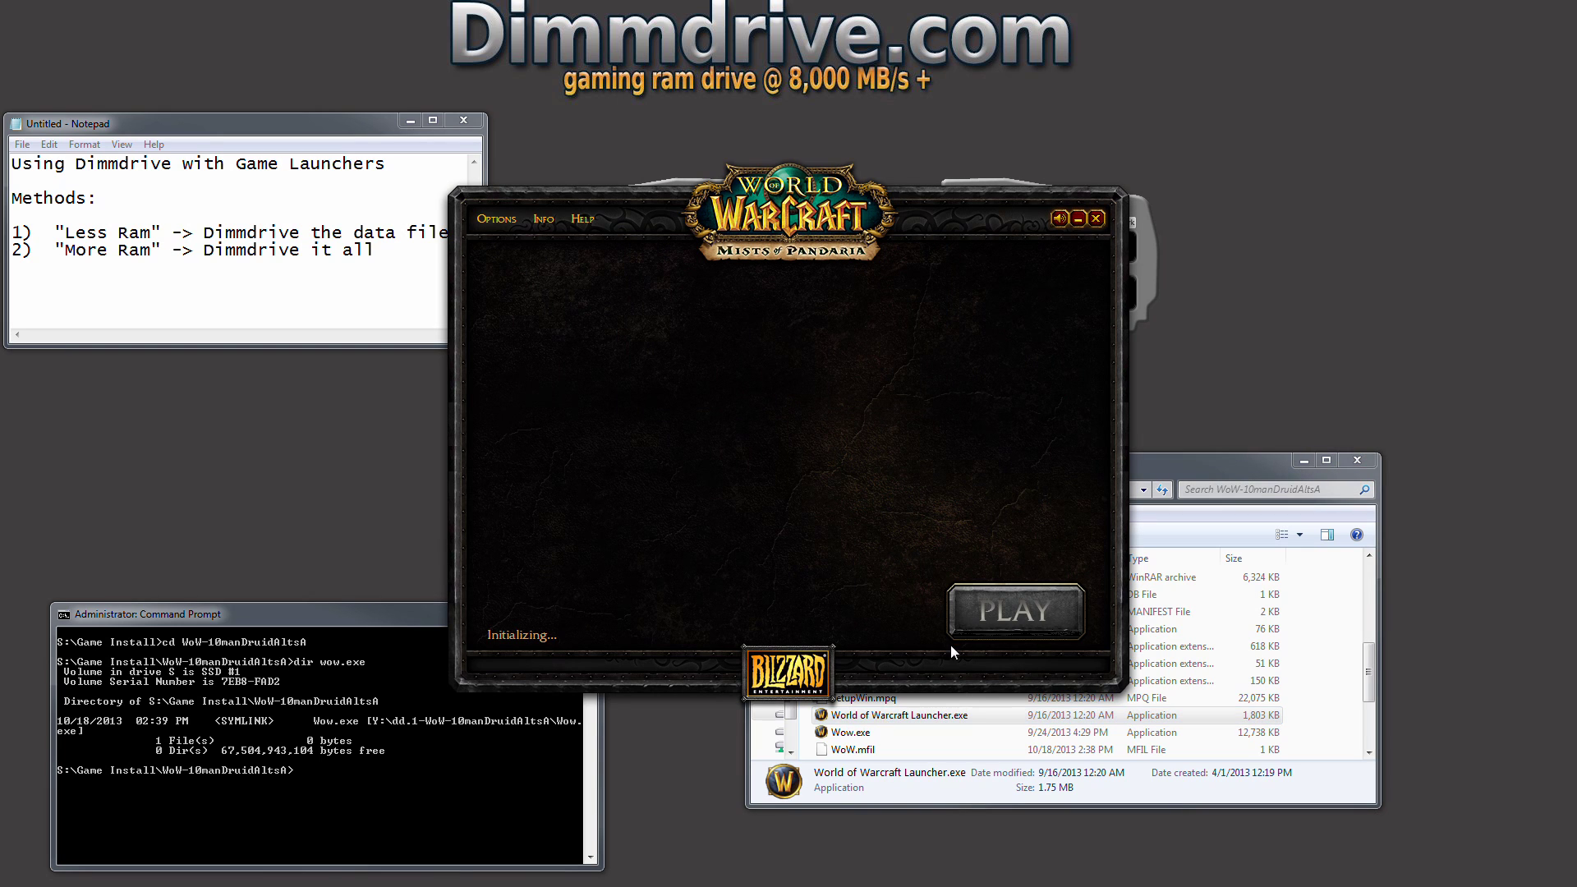
{"action": "left_click", "coordinate": [982, 618]}
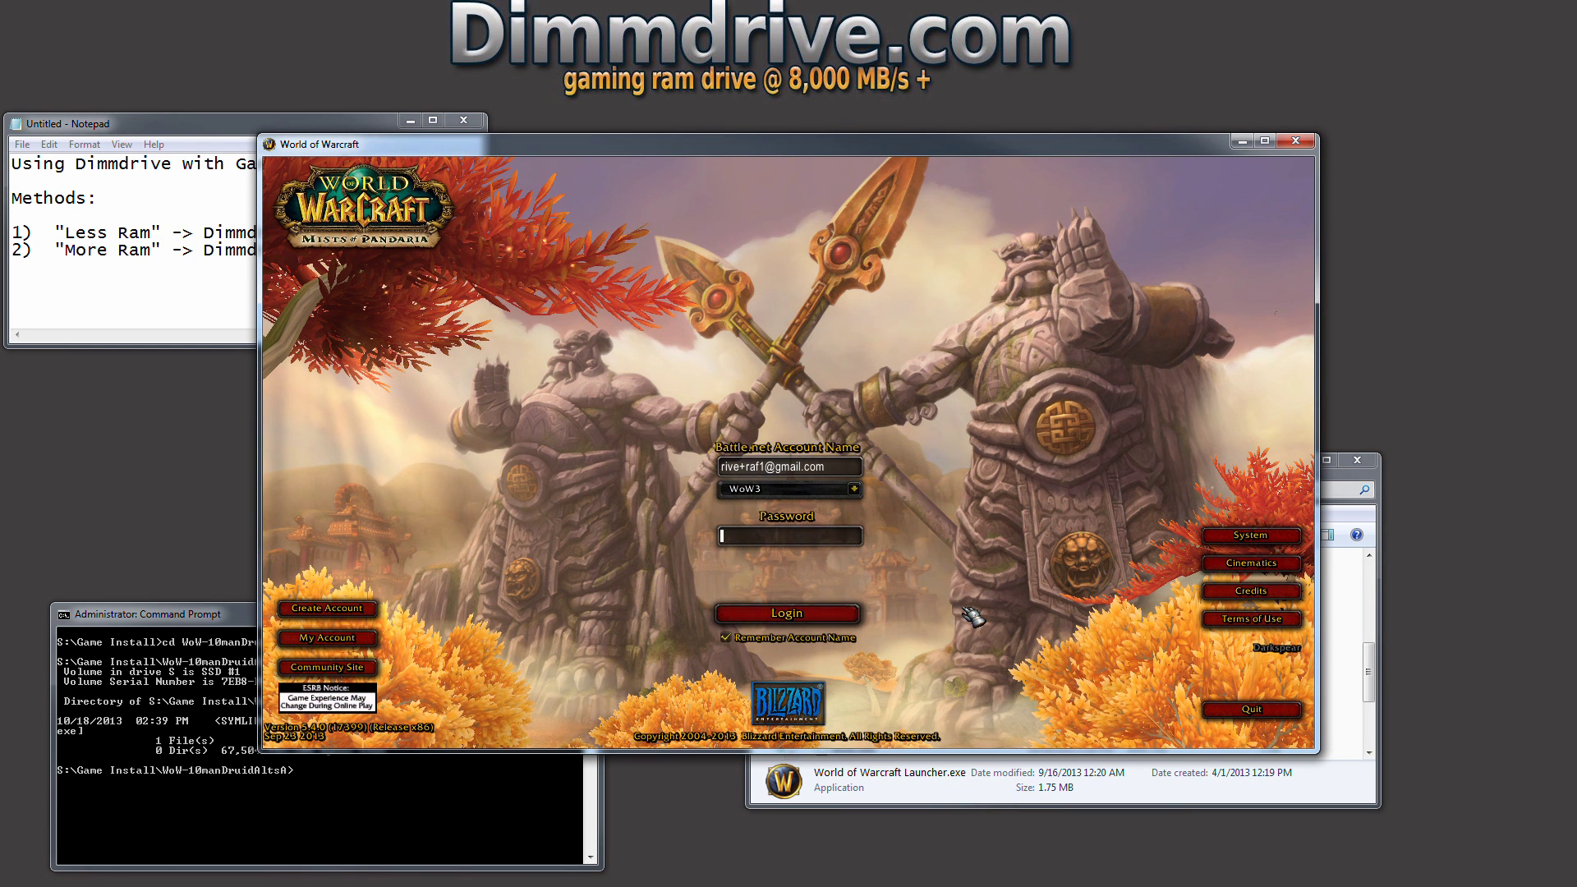
Step: Log in to World of Warcraft with the account password and enter the world with the level 90 Warlock
{"action": "type", "text": "********"}
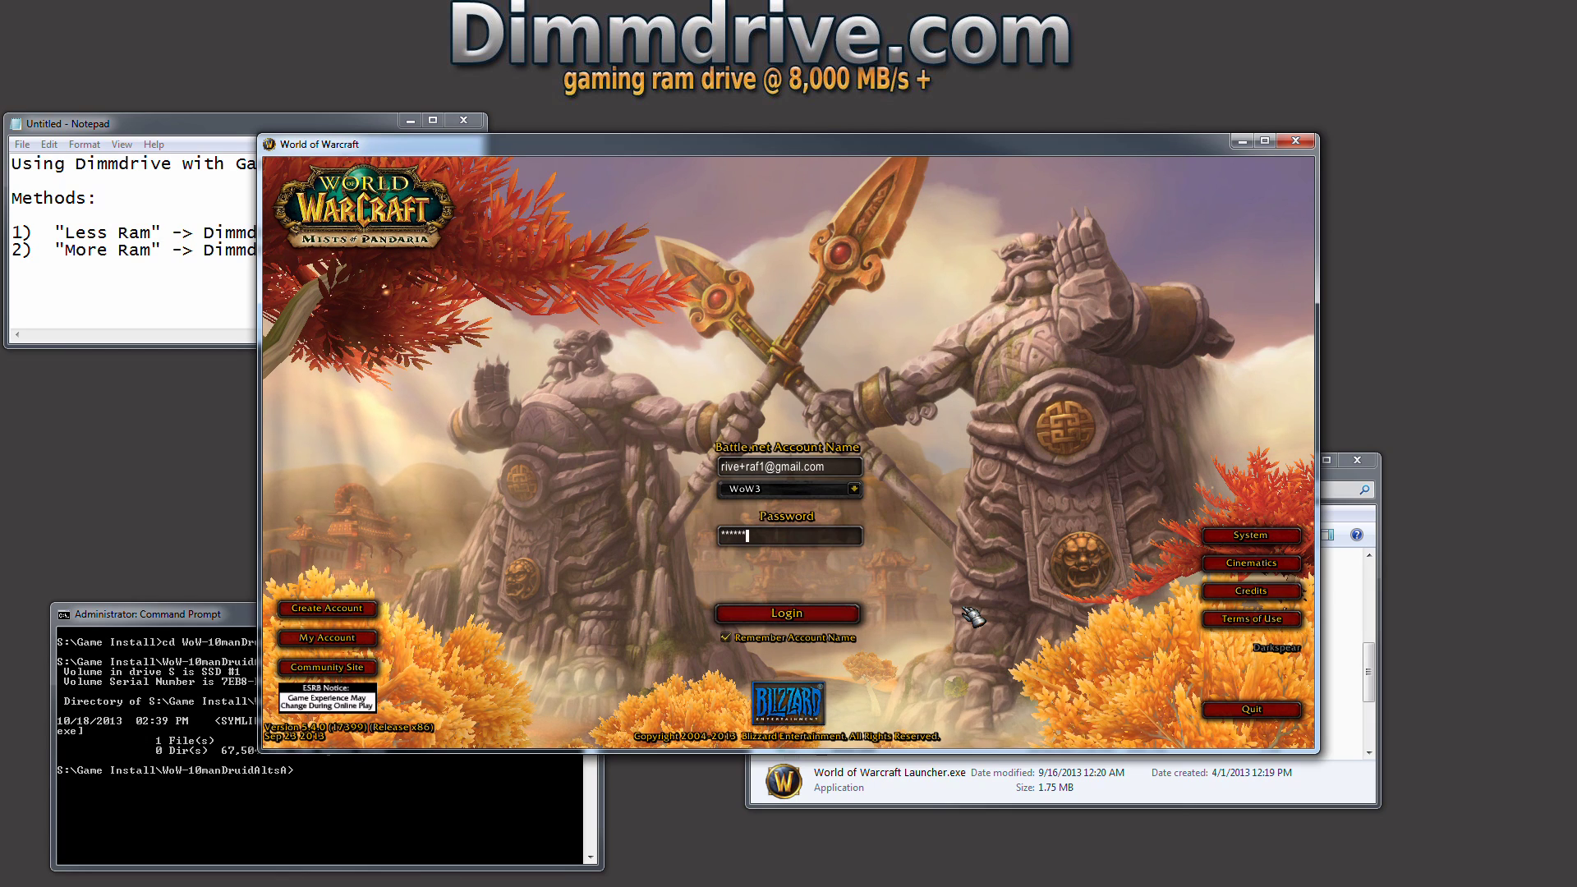
{"action": "key", "text": "Return"}
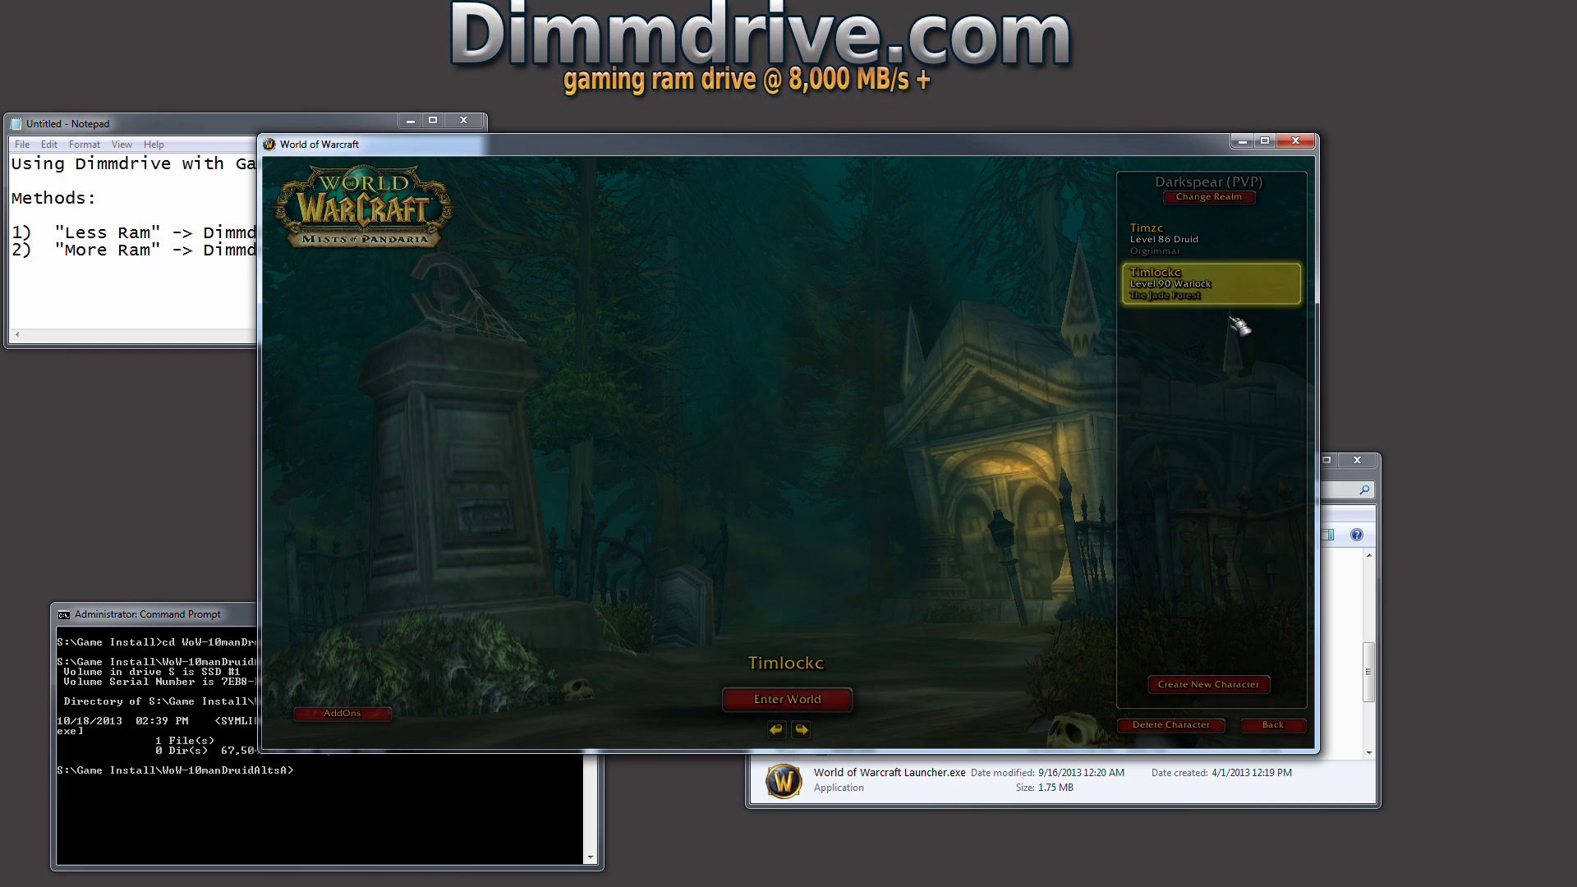
{"action": "double_click", "coordinate": [1231, 303]}
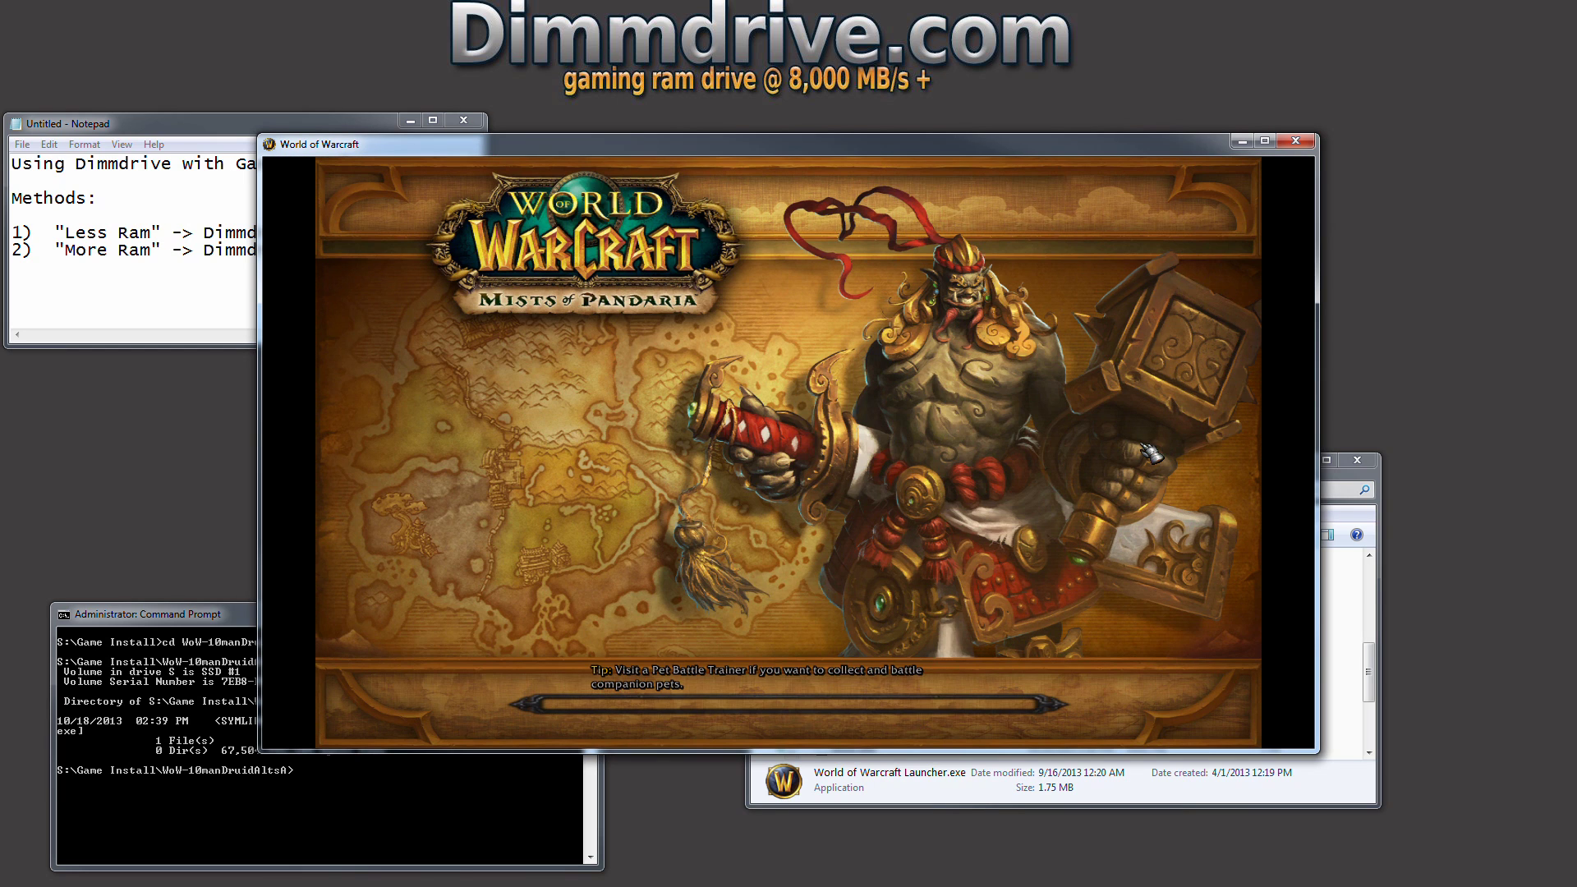
Step: In the Command Prompt, change to the Data folder and list texture.mpq to check its symbolic link
{"action": "left_click", "coordinate": [194, 771]}
{"action": "type", "text": "cd data"}
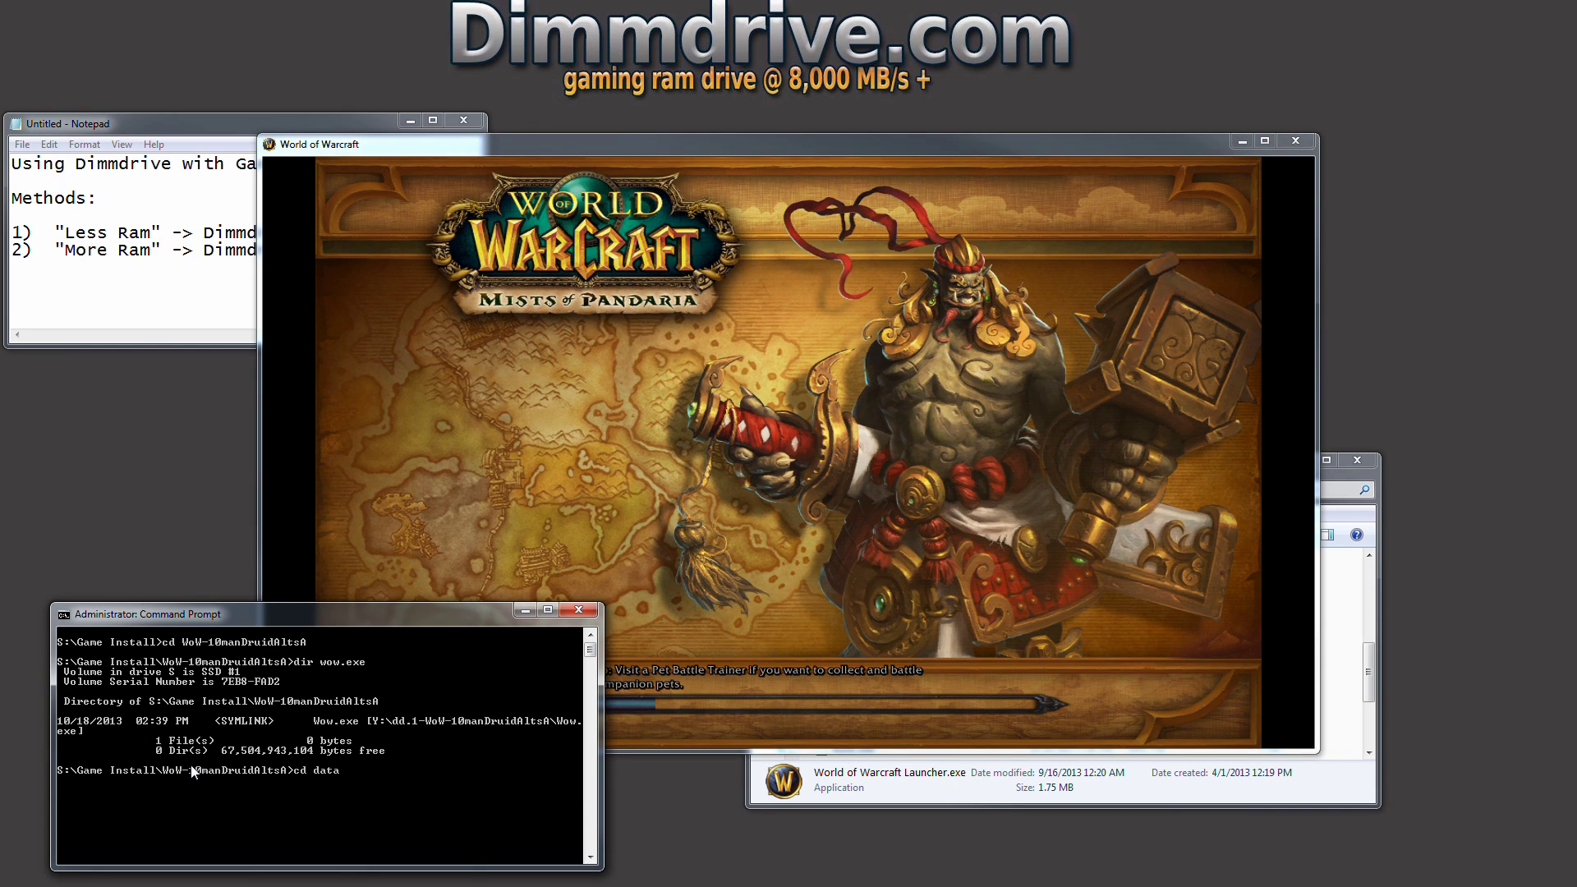
{"action": "key", "text": "Return"}
{"action": "type", "text": "dir text"}
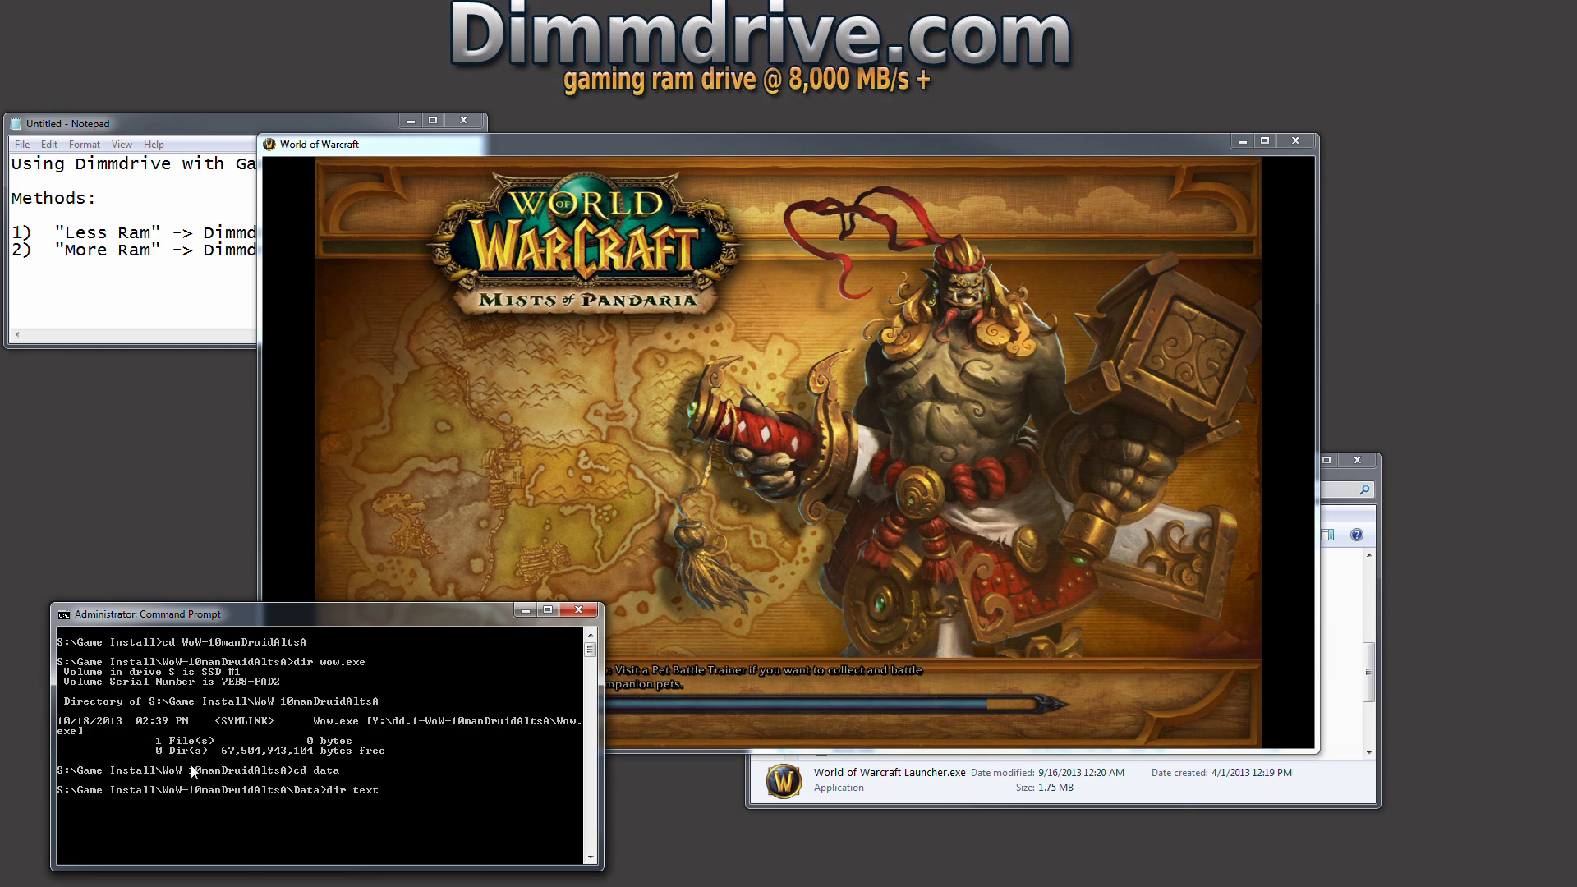
{"action": "type", "text": "ure.mpq"}
{"action": "key", "text": "Return"}
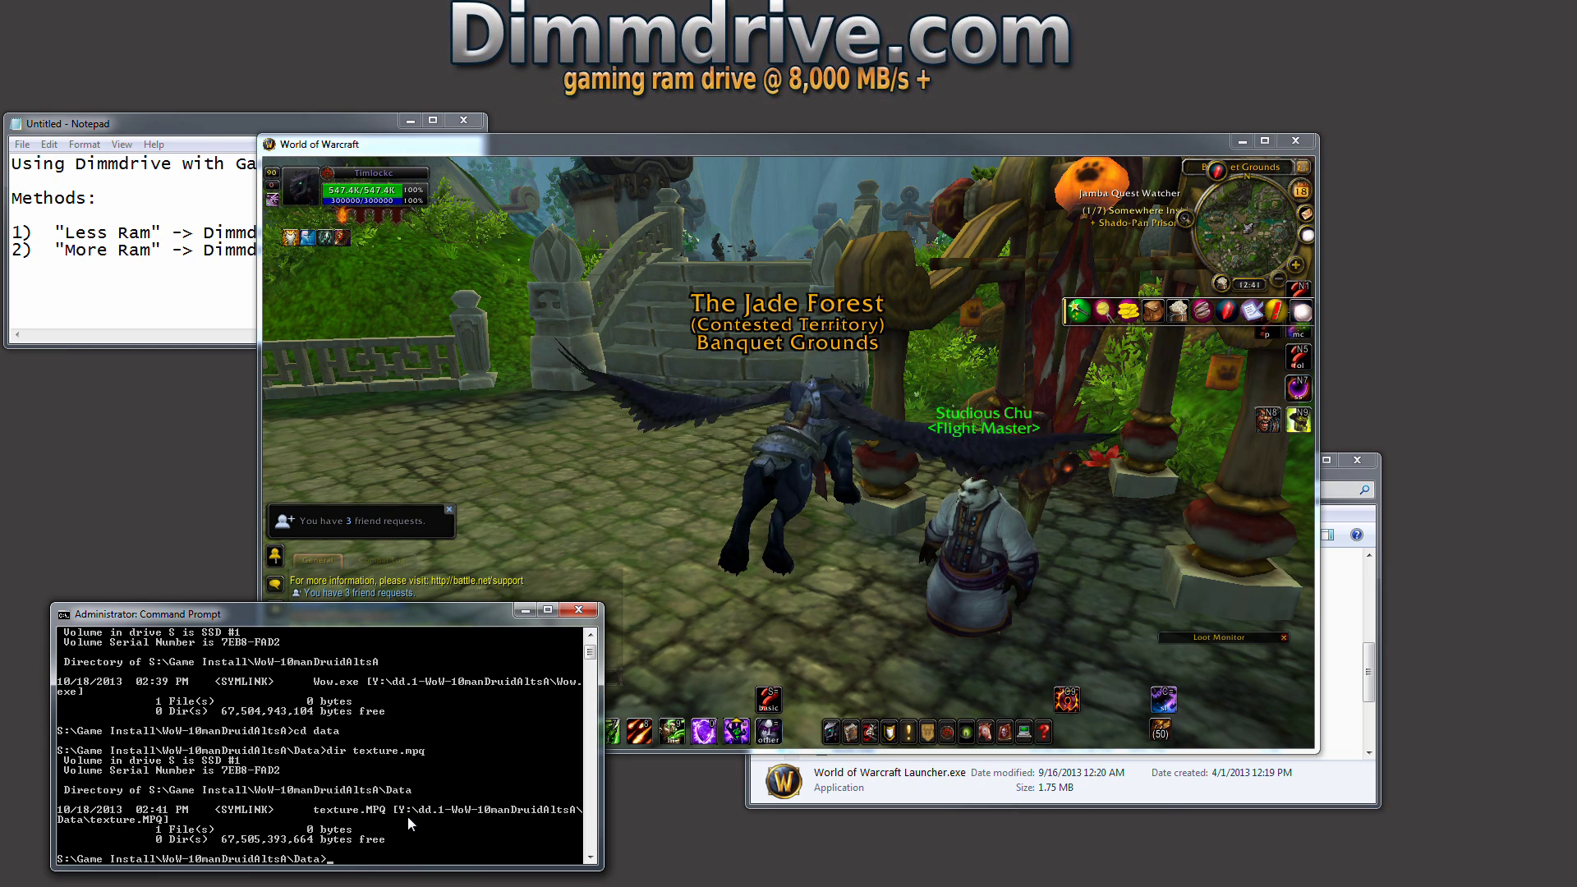
Step: Return to the running game, close it and deactivate the Dimmdrive
{"action": "key", "text": "alt+Tab"}
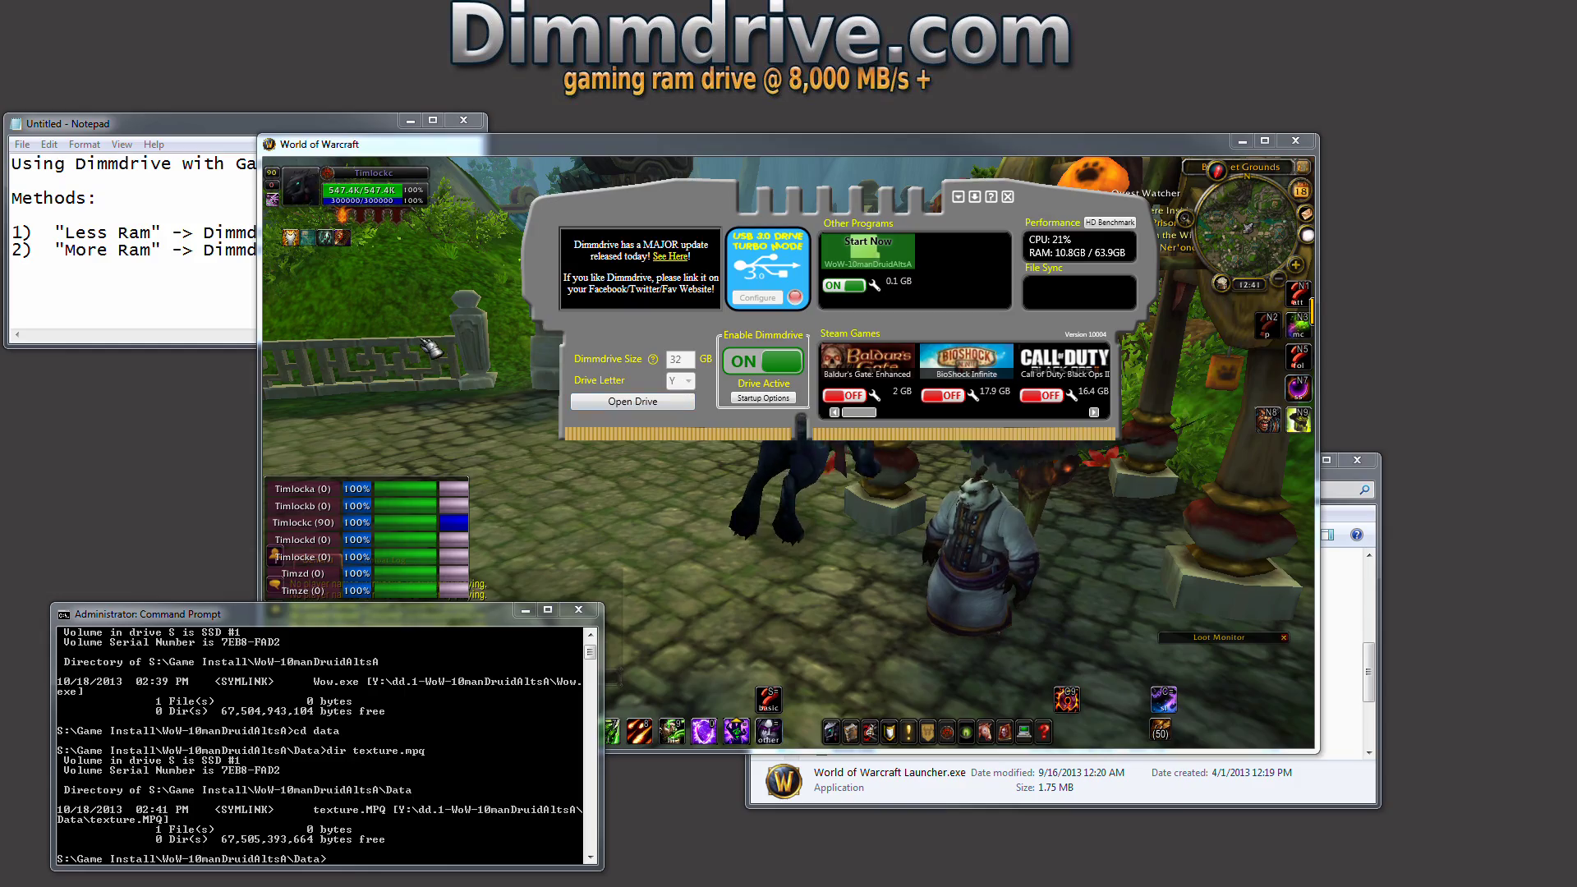
{"action": "left_click_drag", "start_coordinate": [436, 345], "coordinate": [1324, 164]}
{"action": "left_click", "coordinate": [1304, 144]}
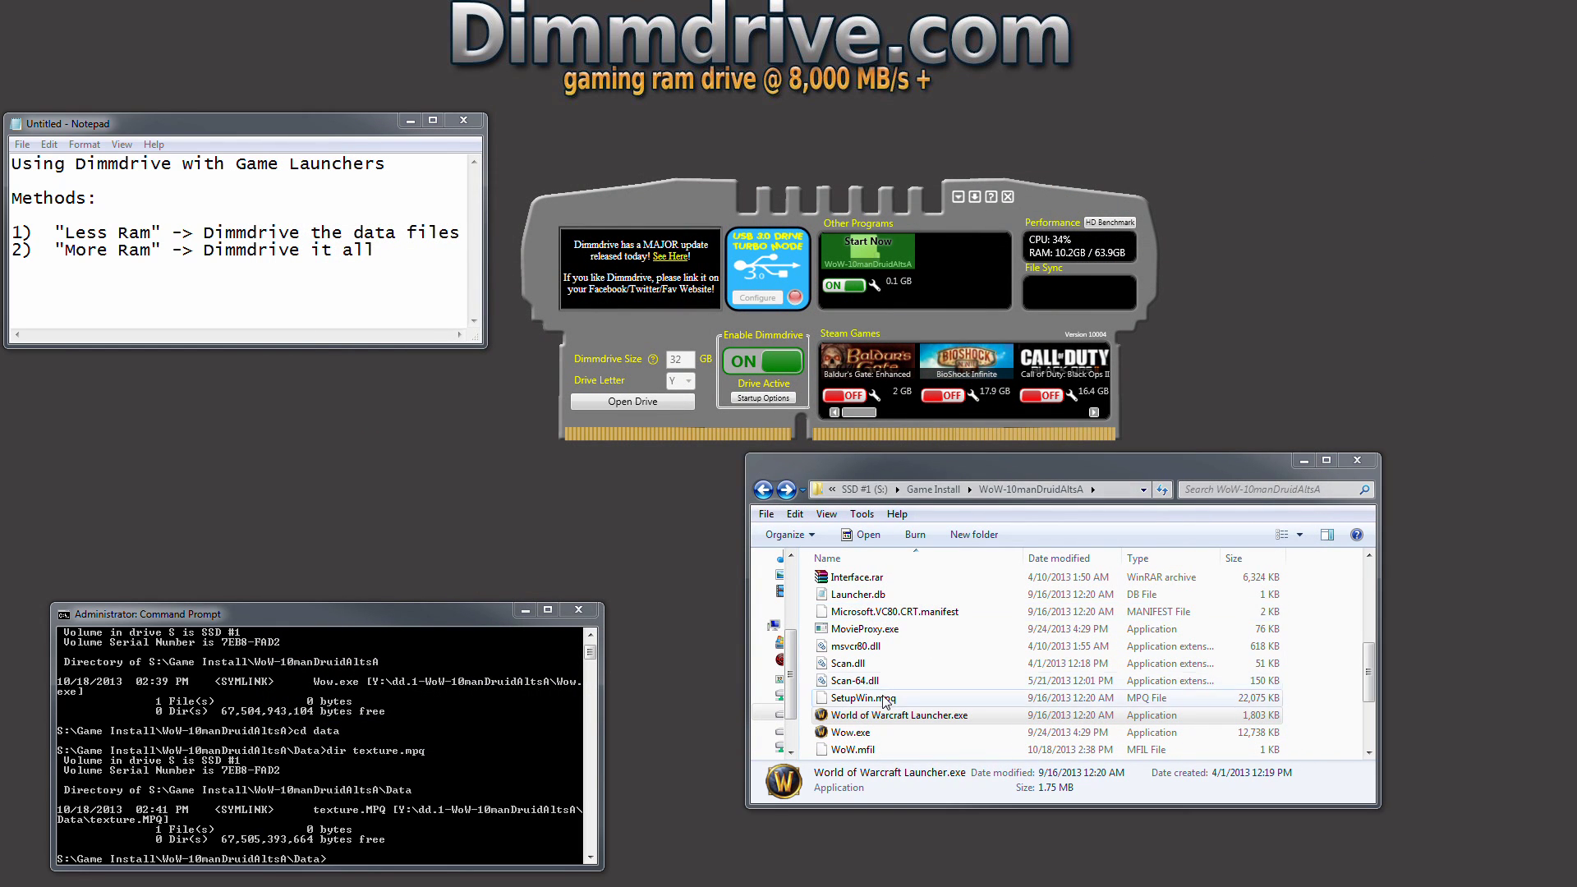
{"action": "left_click", "coordinate": [854, 680]}
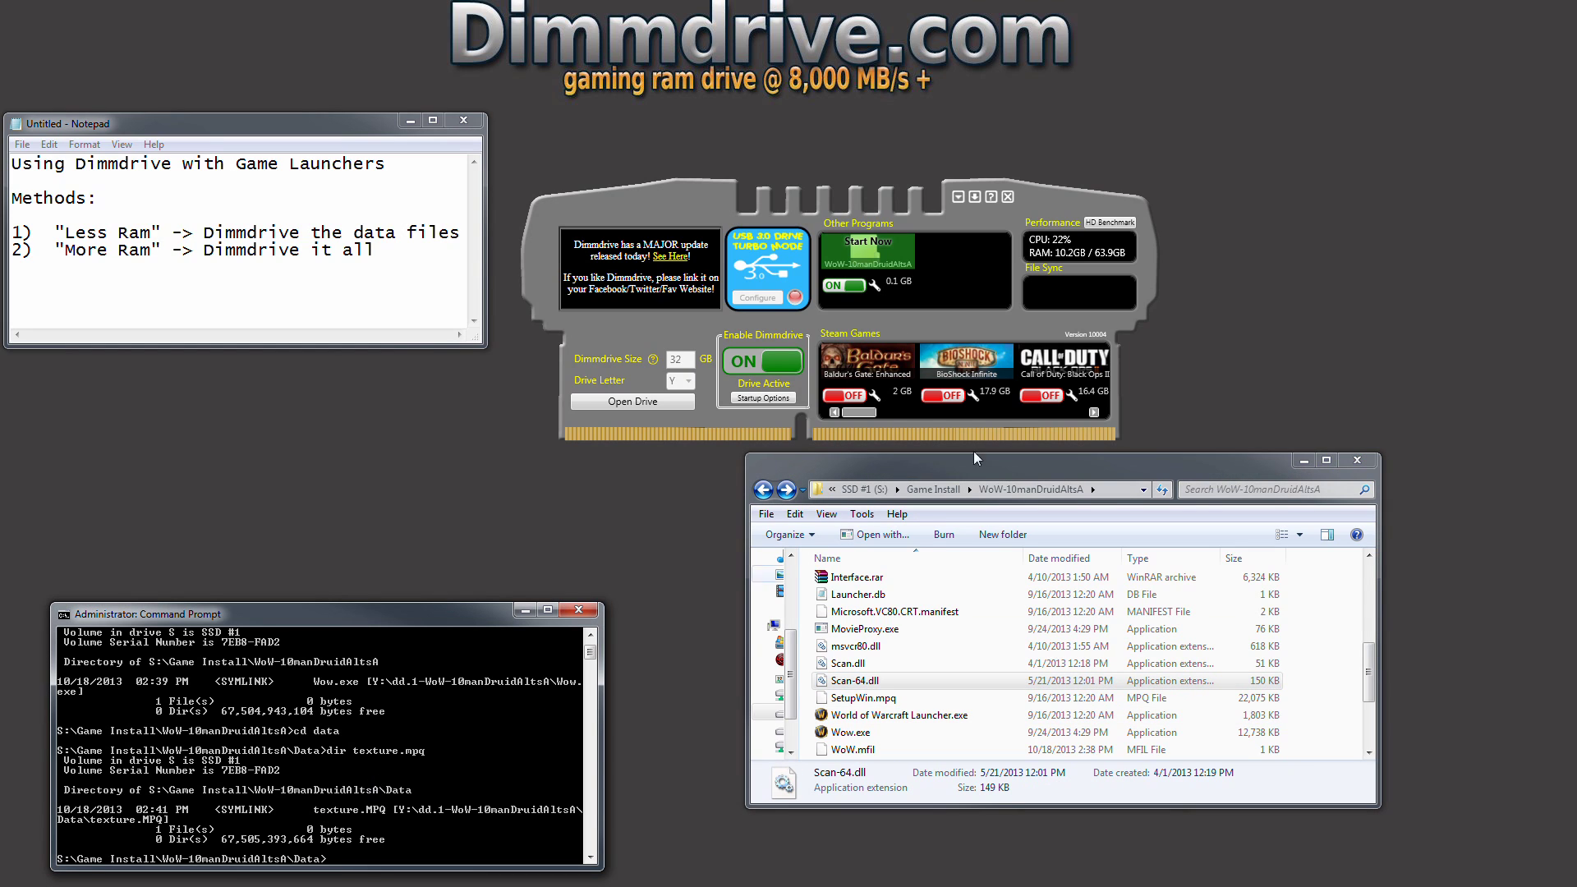
{"action": "left_click", "coordinate": [749, 362]}
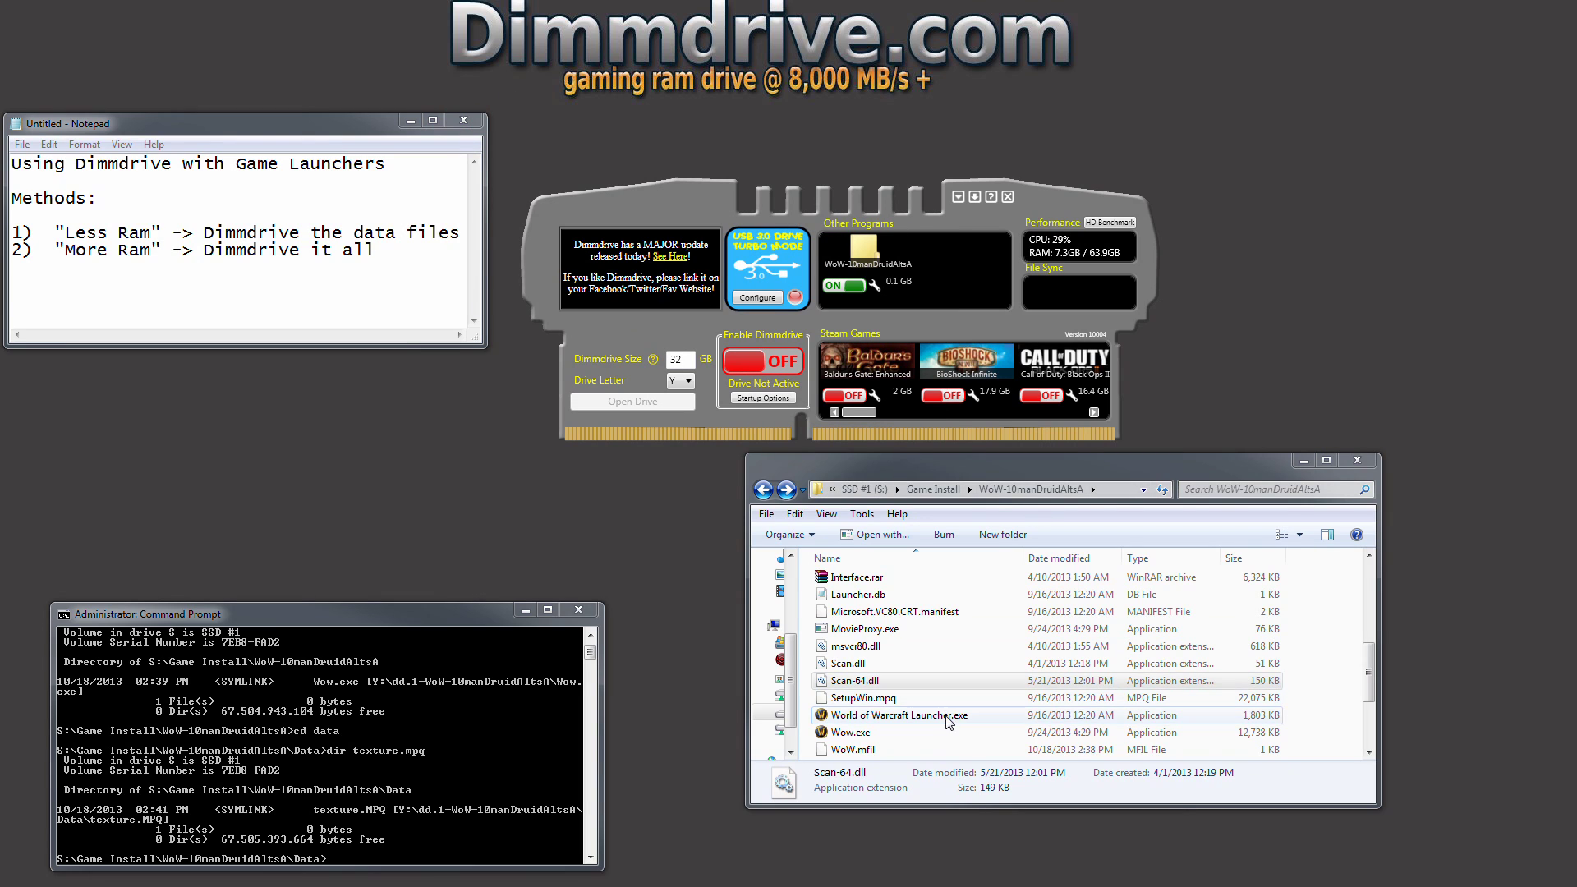
Step: Review the Less Ram file selection of WoW-10manDruidAltsA in Dimmdrive and cancel out of it
{"action": "left_click", "coordinate": [945, 717]}
{"action": "left_click", "coordinate": [891, 701]}
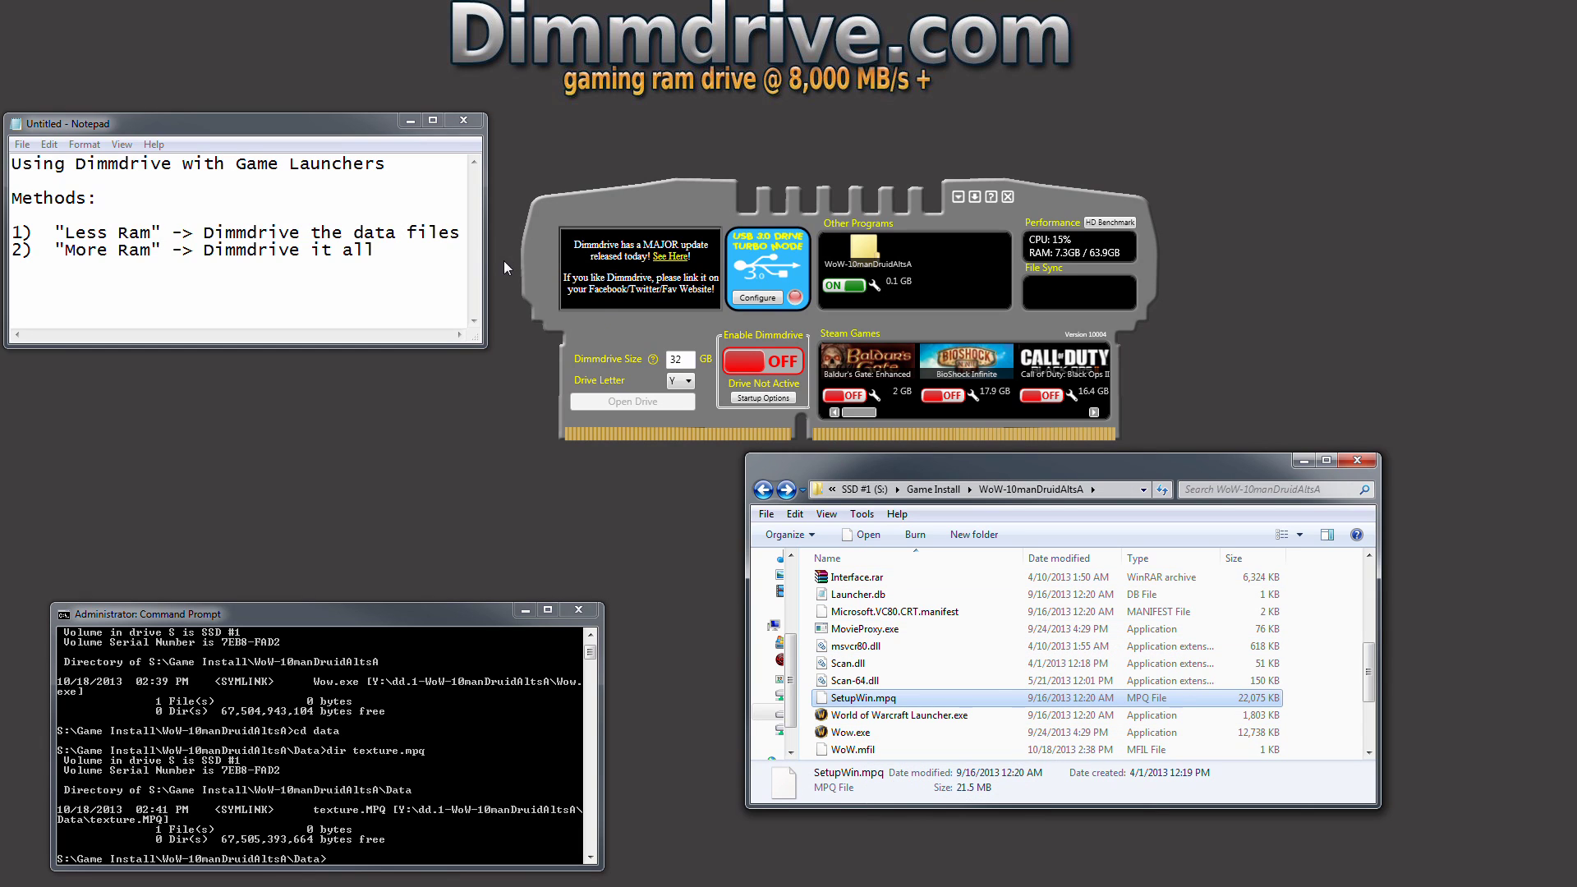
{"action": "left_click", "coordinate": [465, 232]}
{"action": "left_click", "coordinate": [876, 285]}
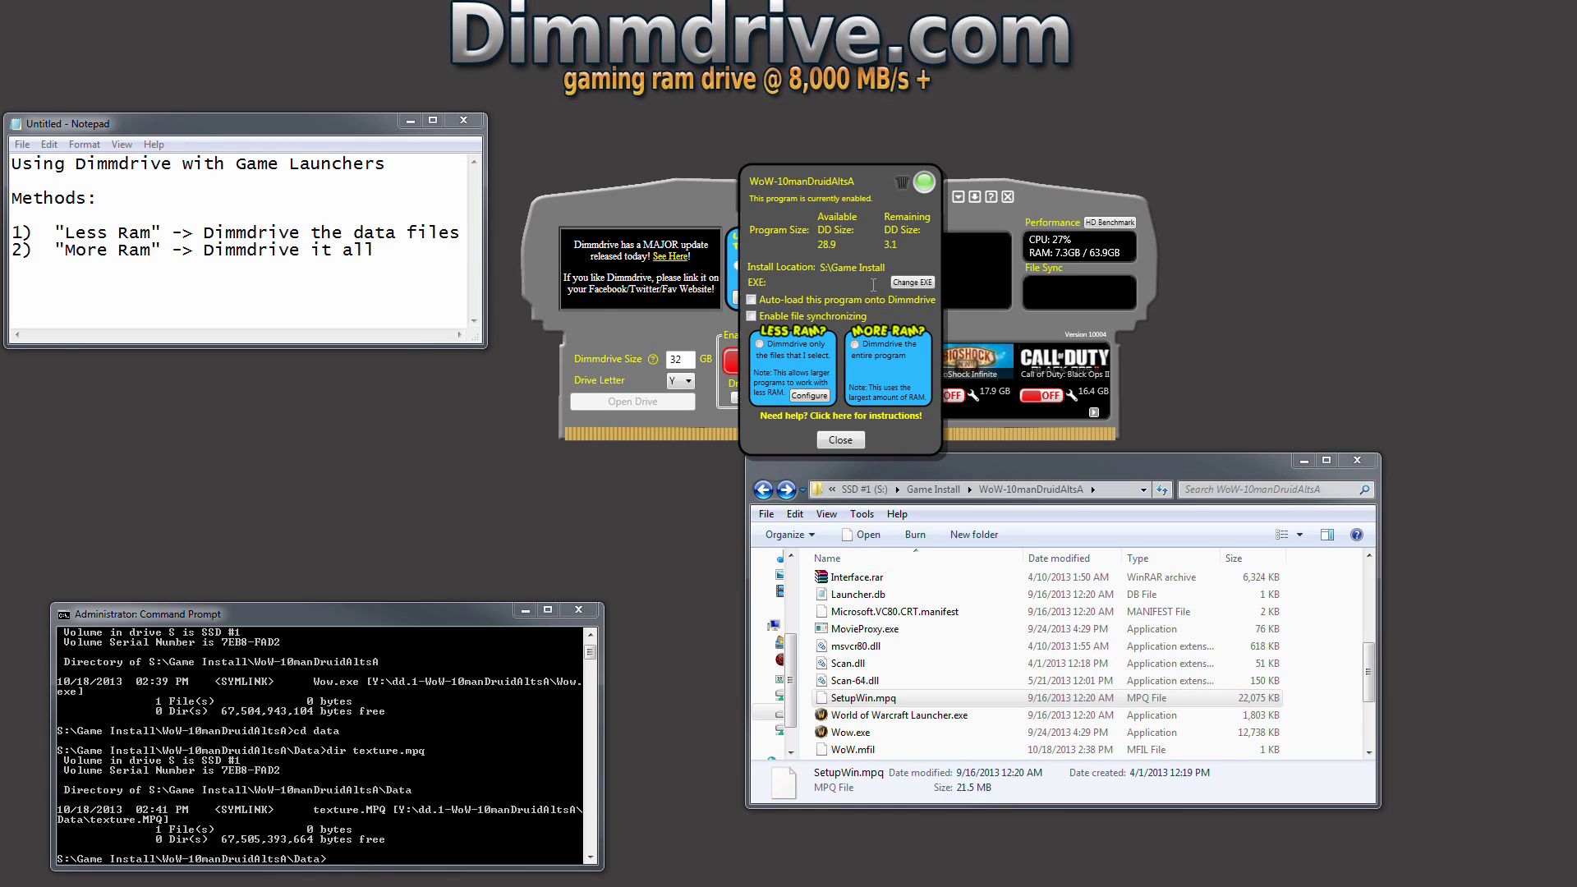
{"action": "left_click", "coordinate": [810, 396]}
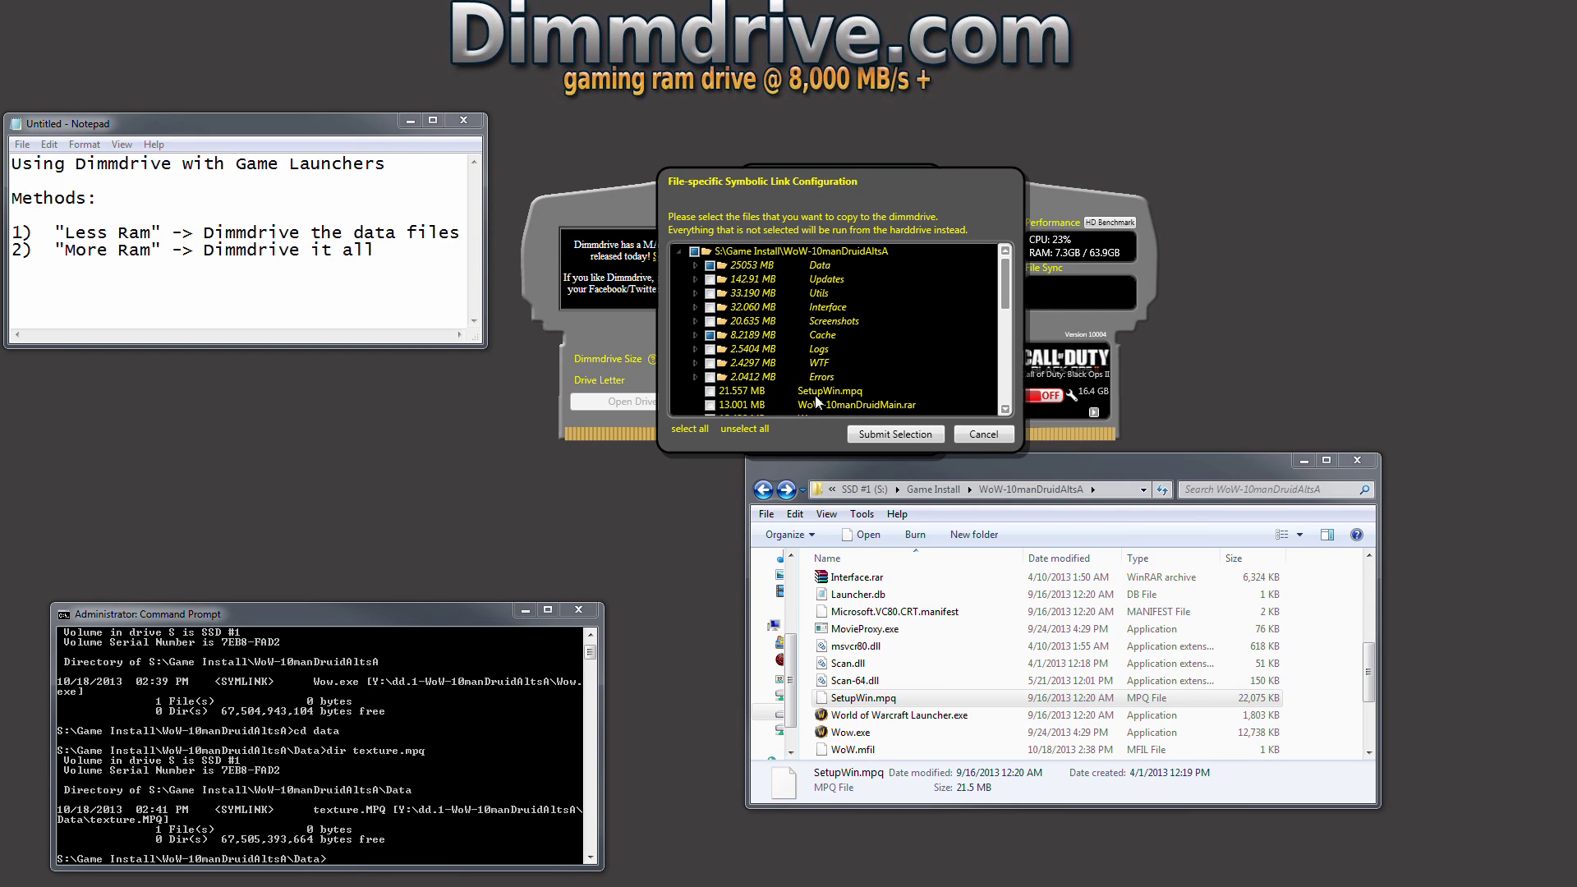
{"action": "left_click", "coordinate": [980, 435]}
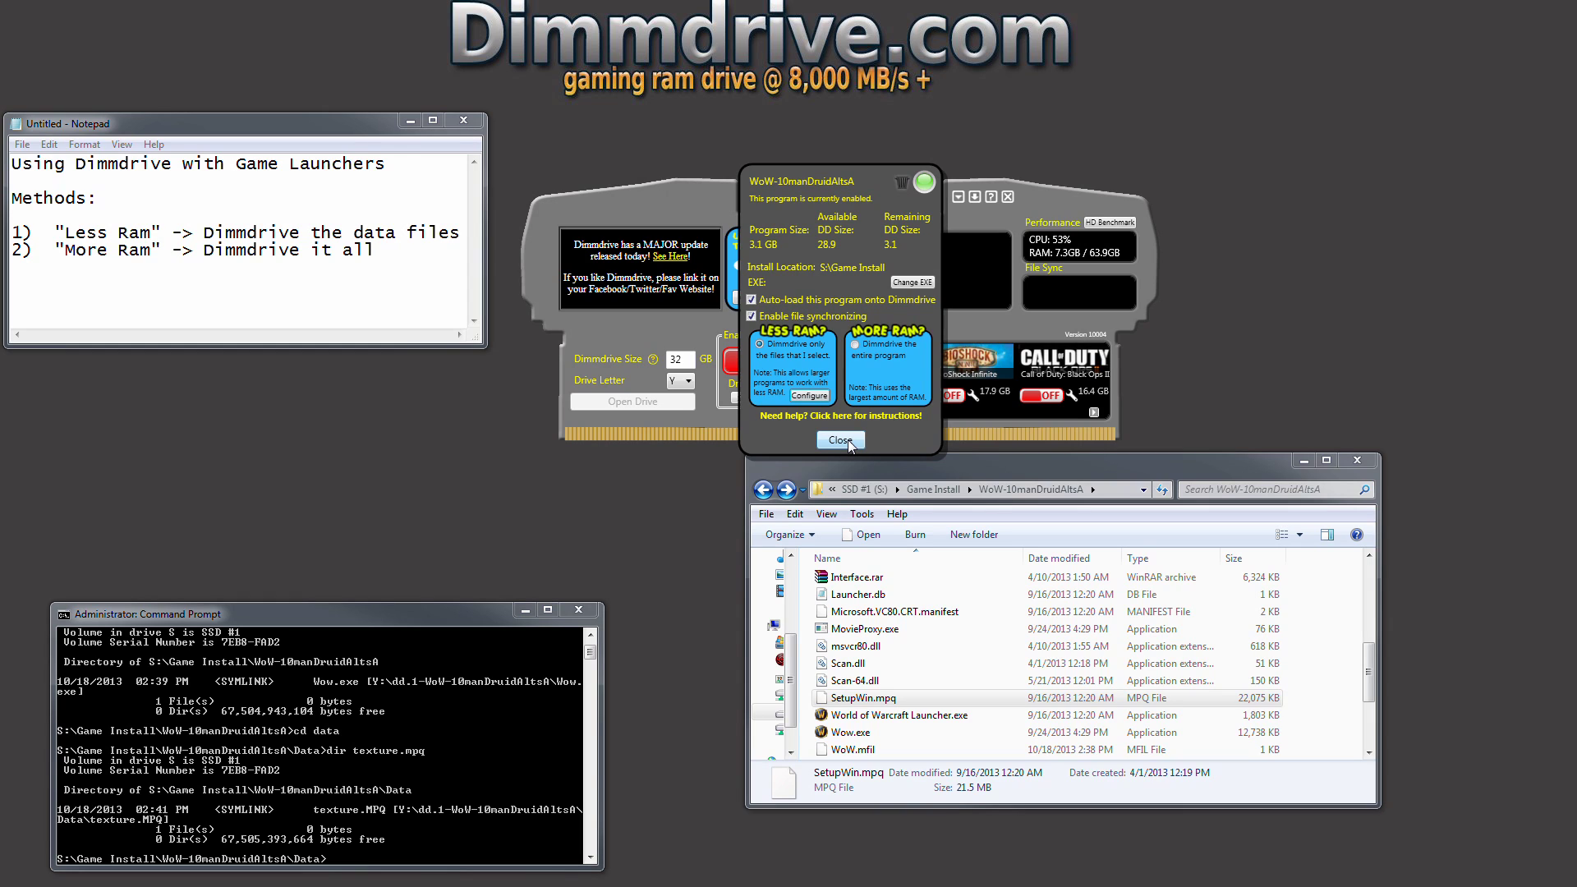
Step: Set WoW-10manDruidAltsA to the More Ram method that loads the entire program, and check its size against the Dimmdrive size
{"action": "left_click", "coordinate": [855, 345]}
{"action": "left_click", "coordinate": [844, 446]}
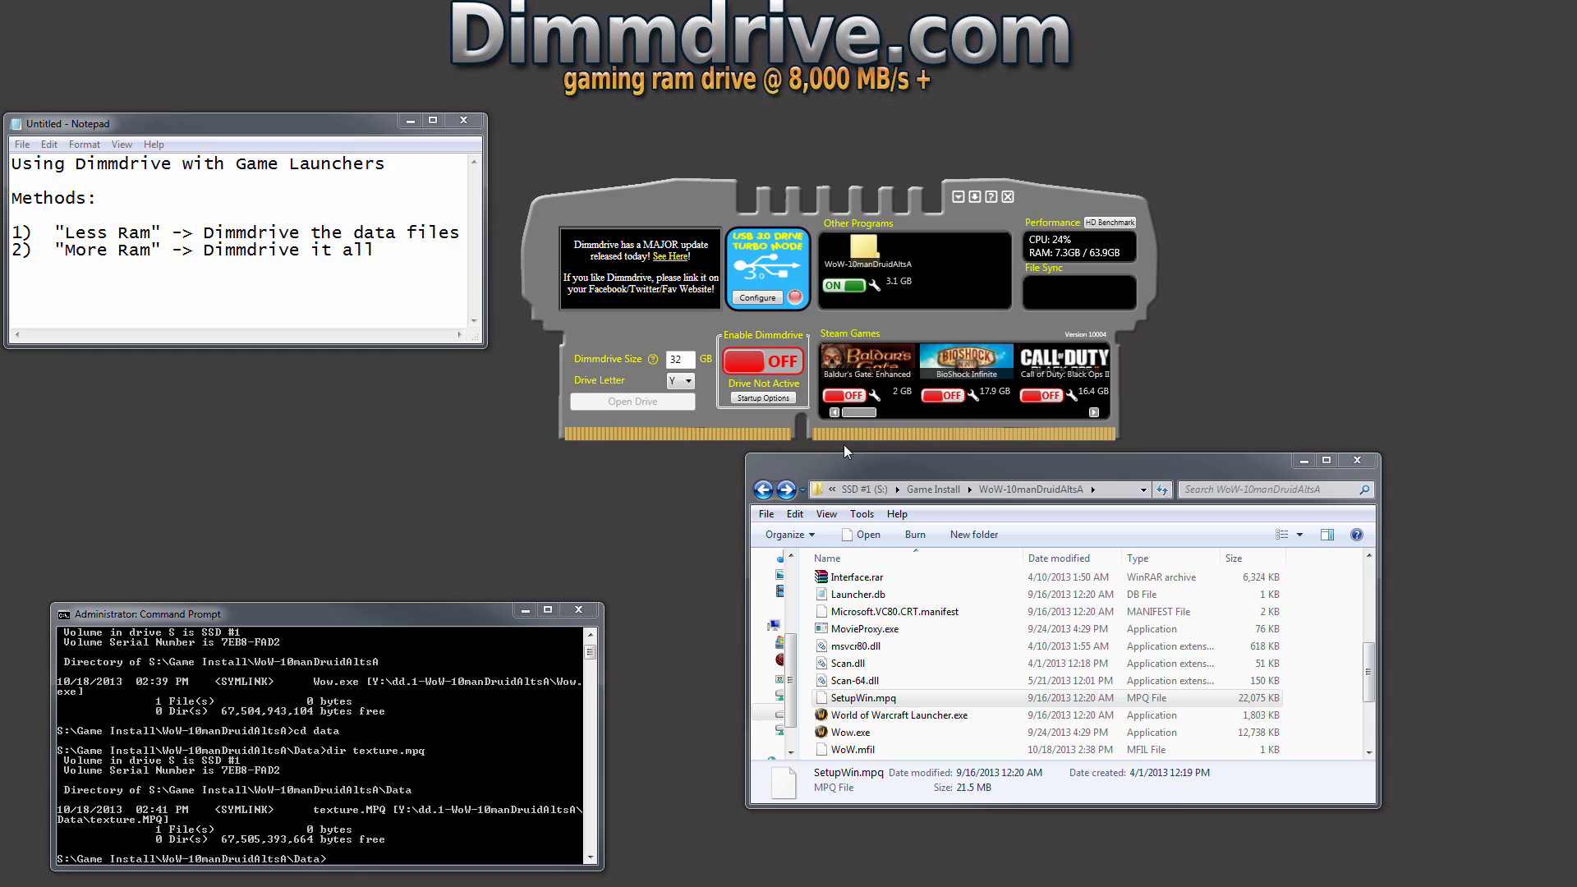
{"action": "left_click", "coordinate": [875, 285]}
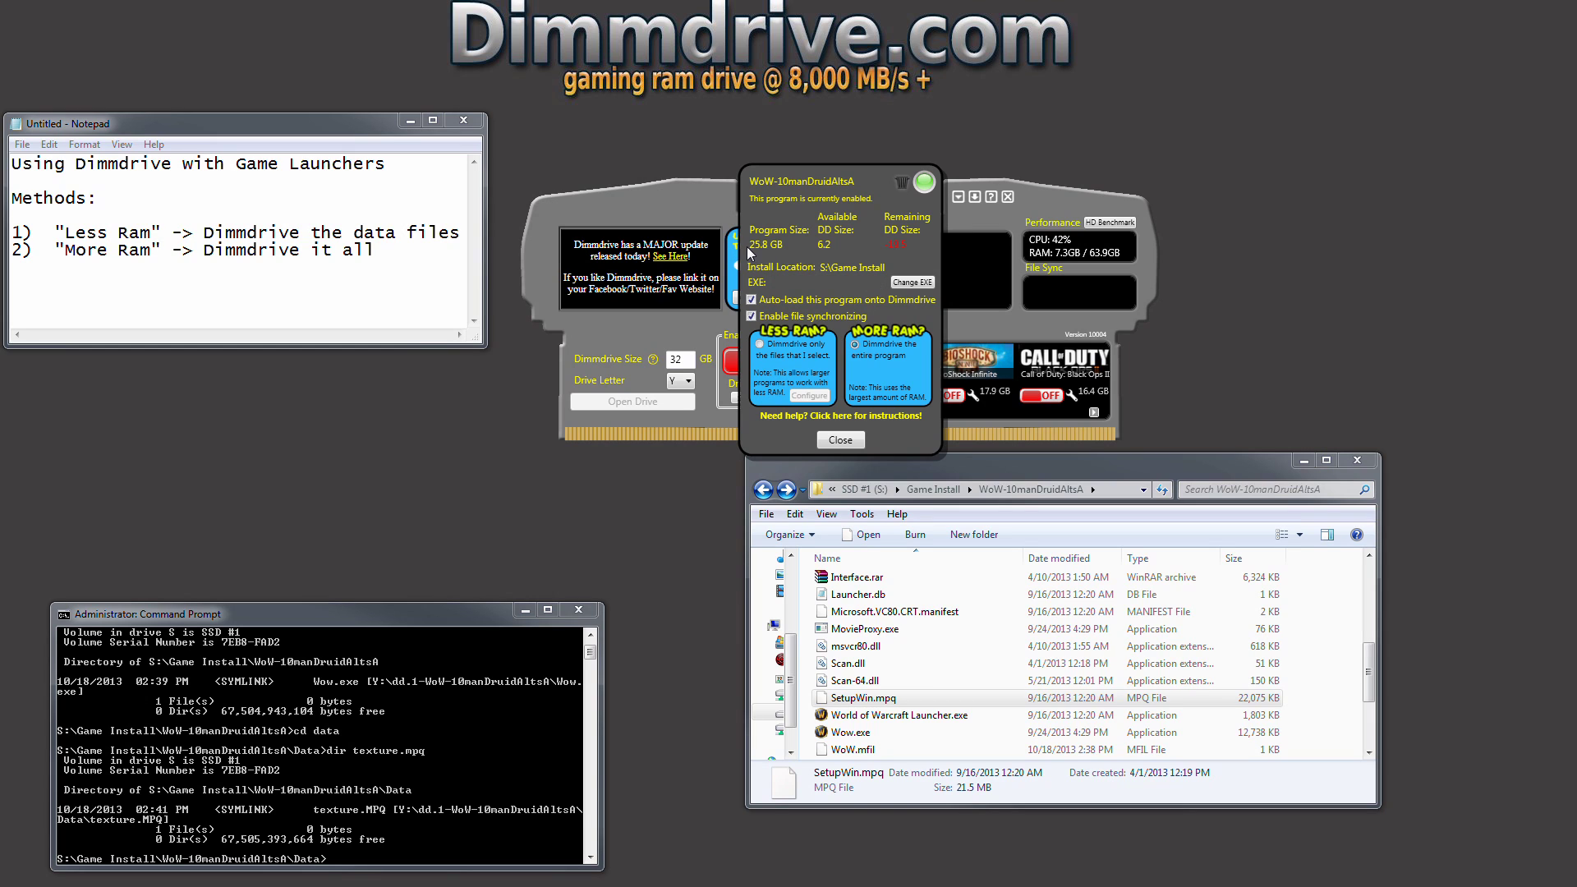
{"action": "left_click", "coordinate": [841, 440]}
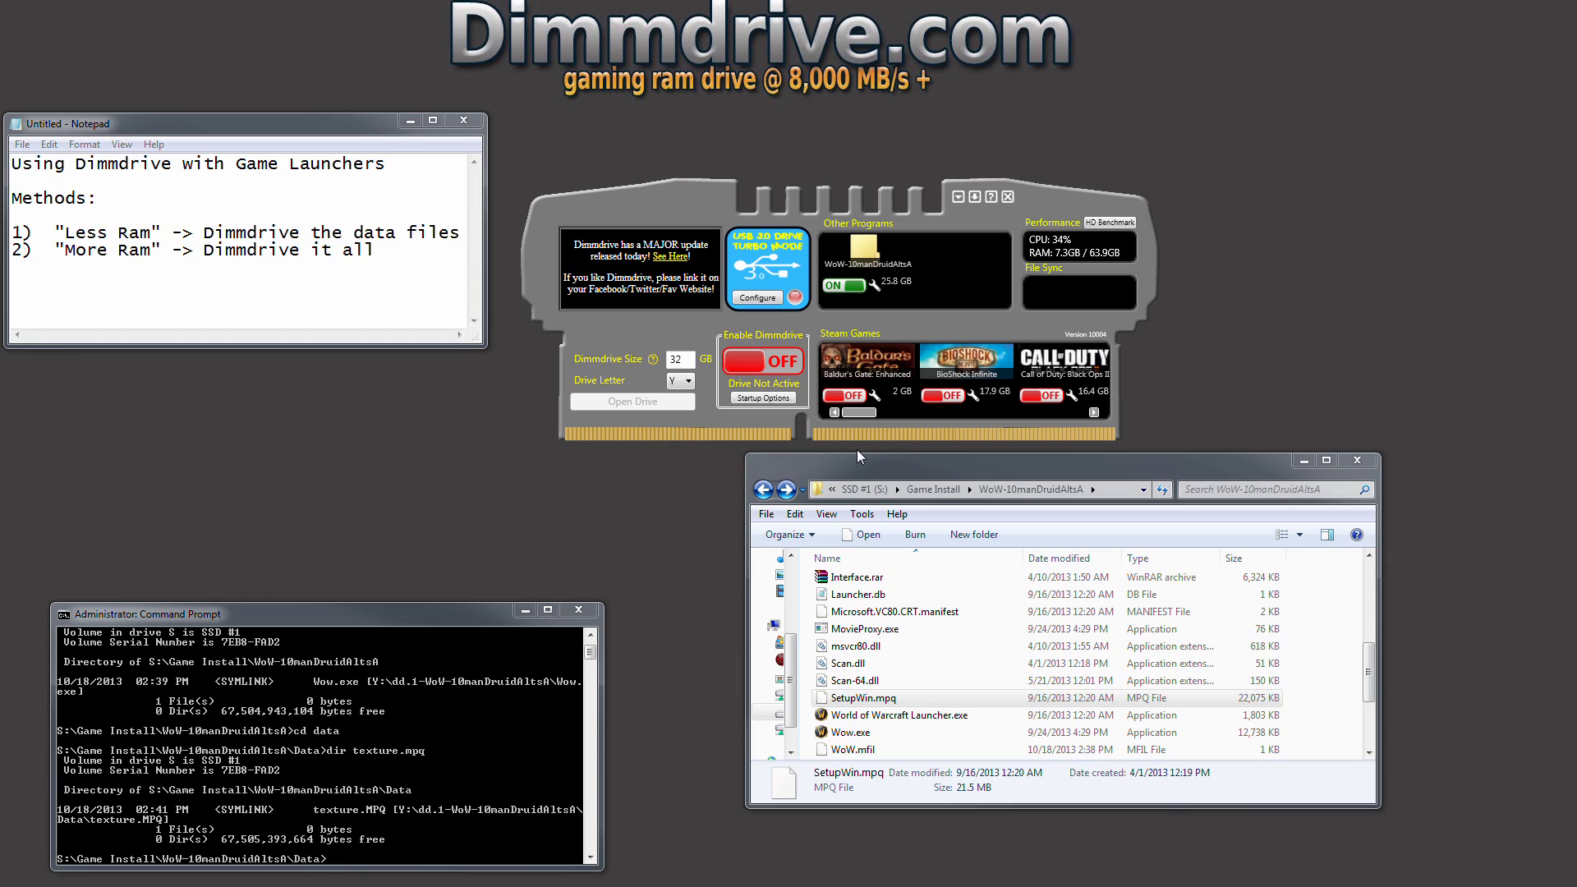
{"action": "double_click", "coordinate": [692, 358]}
Step: Go up to the Game Install folder in both Explorer and the Command Prompt and list its contents with dir
{"action": "left_click", "coordinate": [933, 490]}
{"action": "left_click", "coordinate": [320, 770]}
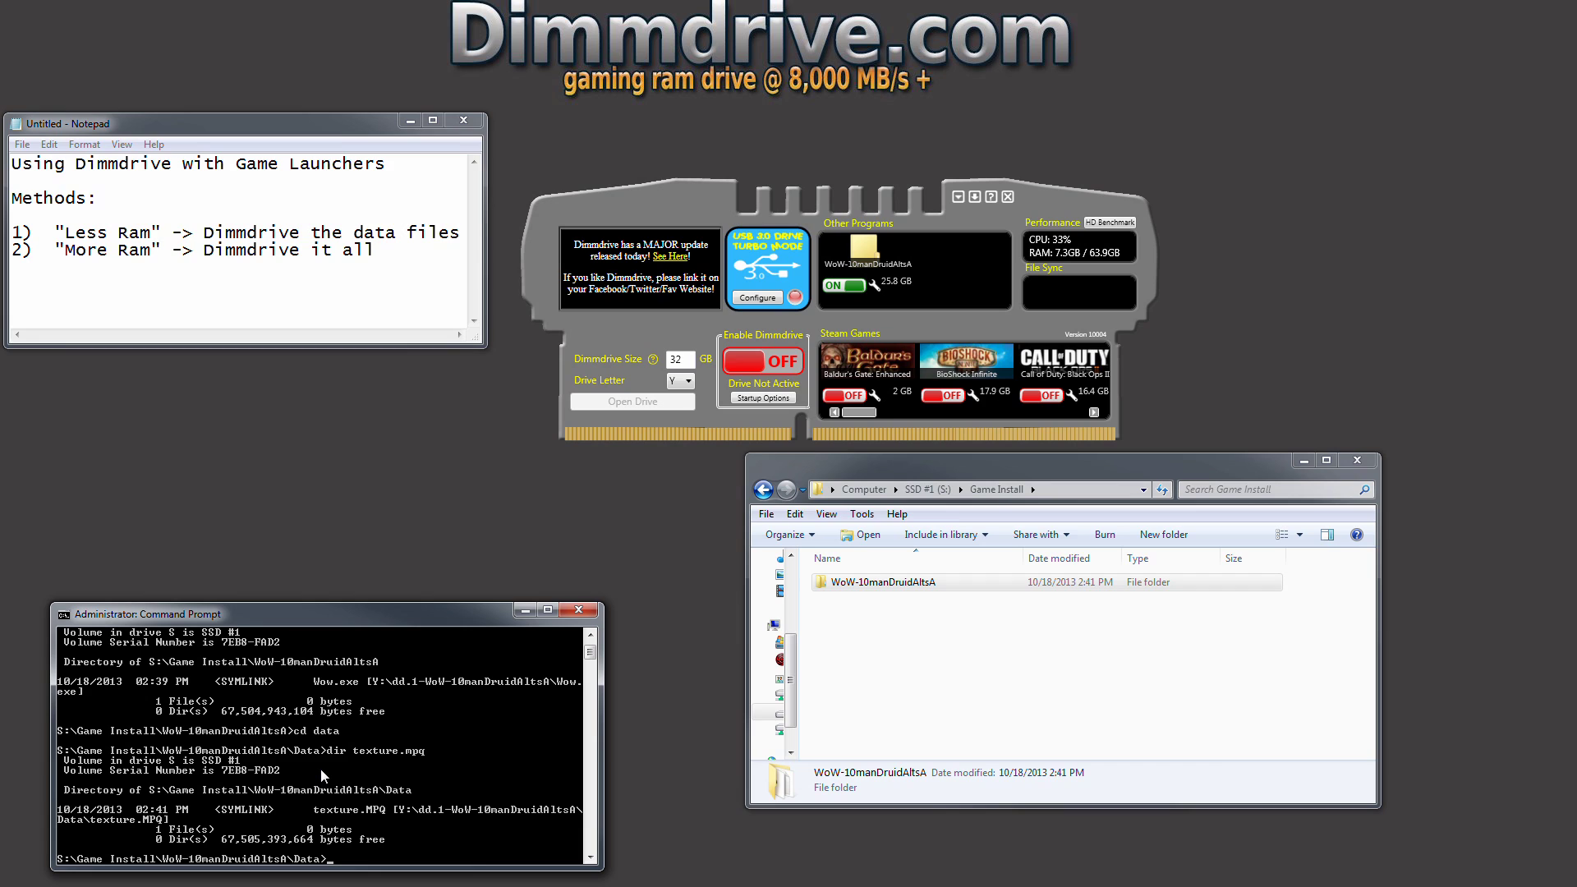
{"action": "type", "text": "cd .."}
{"action": "key", "text": "Return"}
{"action": "type", "text": "cd .."}
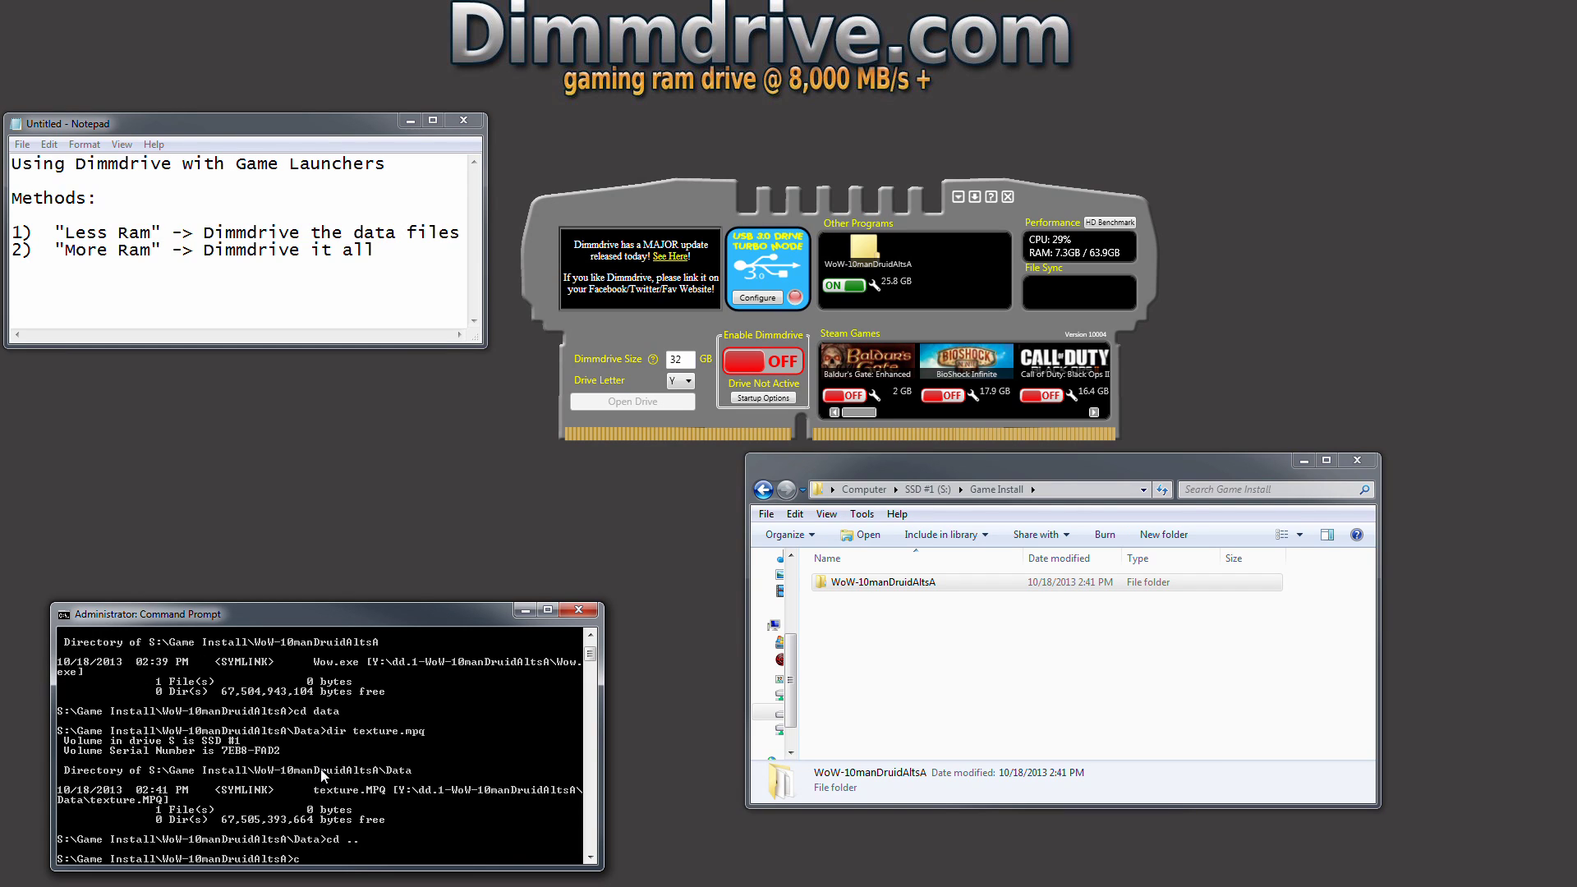
{"action": "key", "text": "Return"}
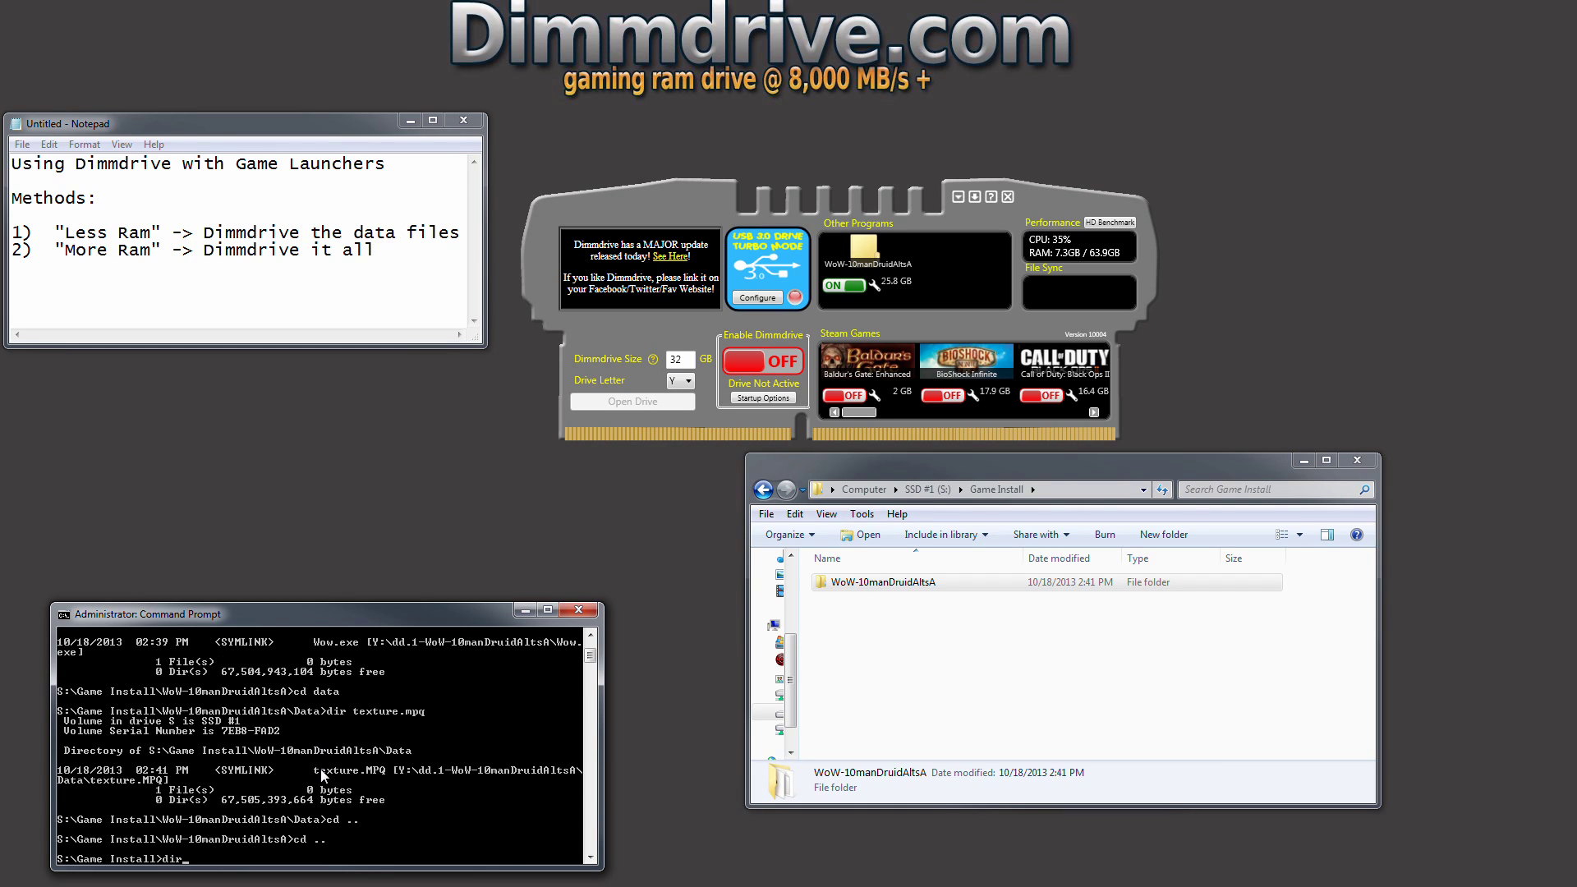
{"action": "type", "text": "dir"}
{"action": "key", "text": "Return"}
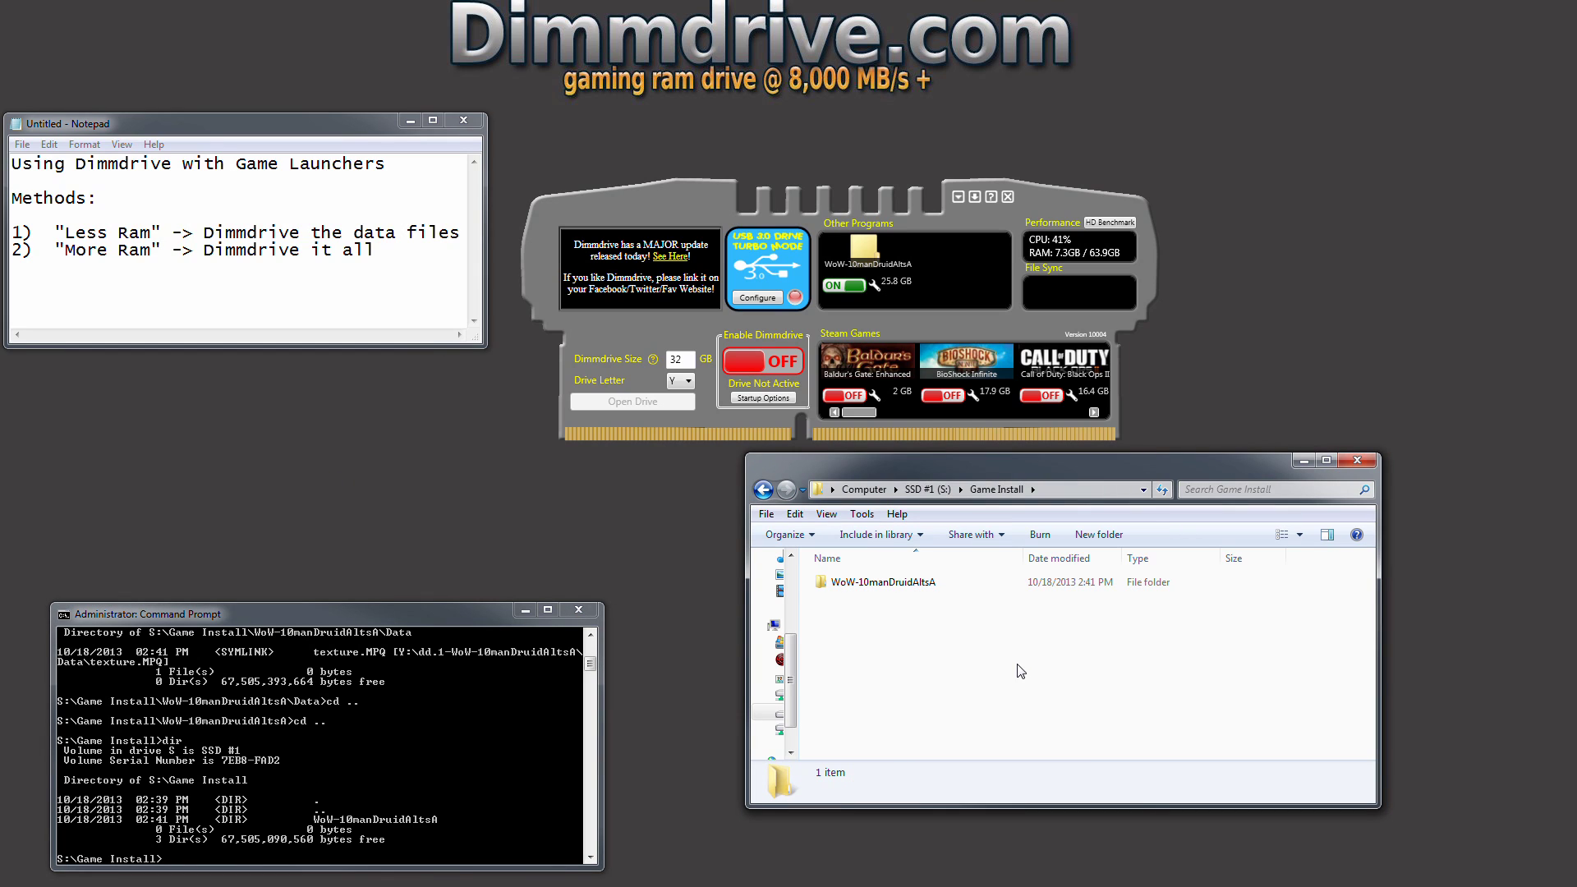
Step: Activate the Dimmdrive and list the contents of the WoW-10manDruidAltsA folder in the Command Prompt
{"action": "left_click", "coordinate": [789, 374]}
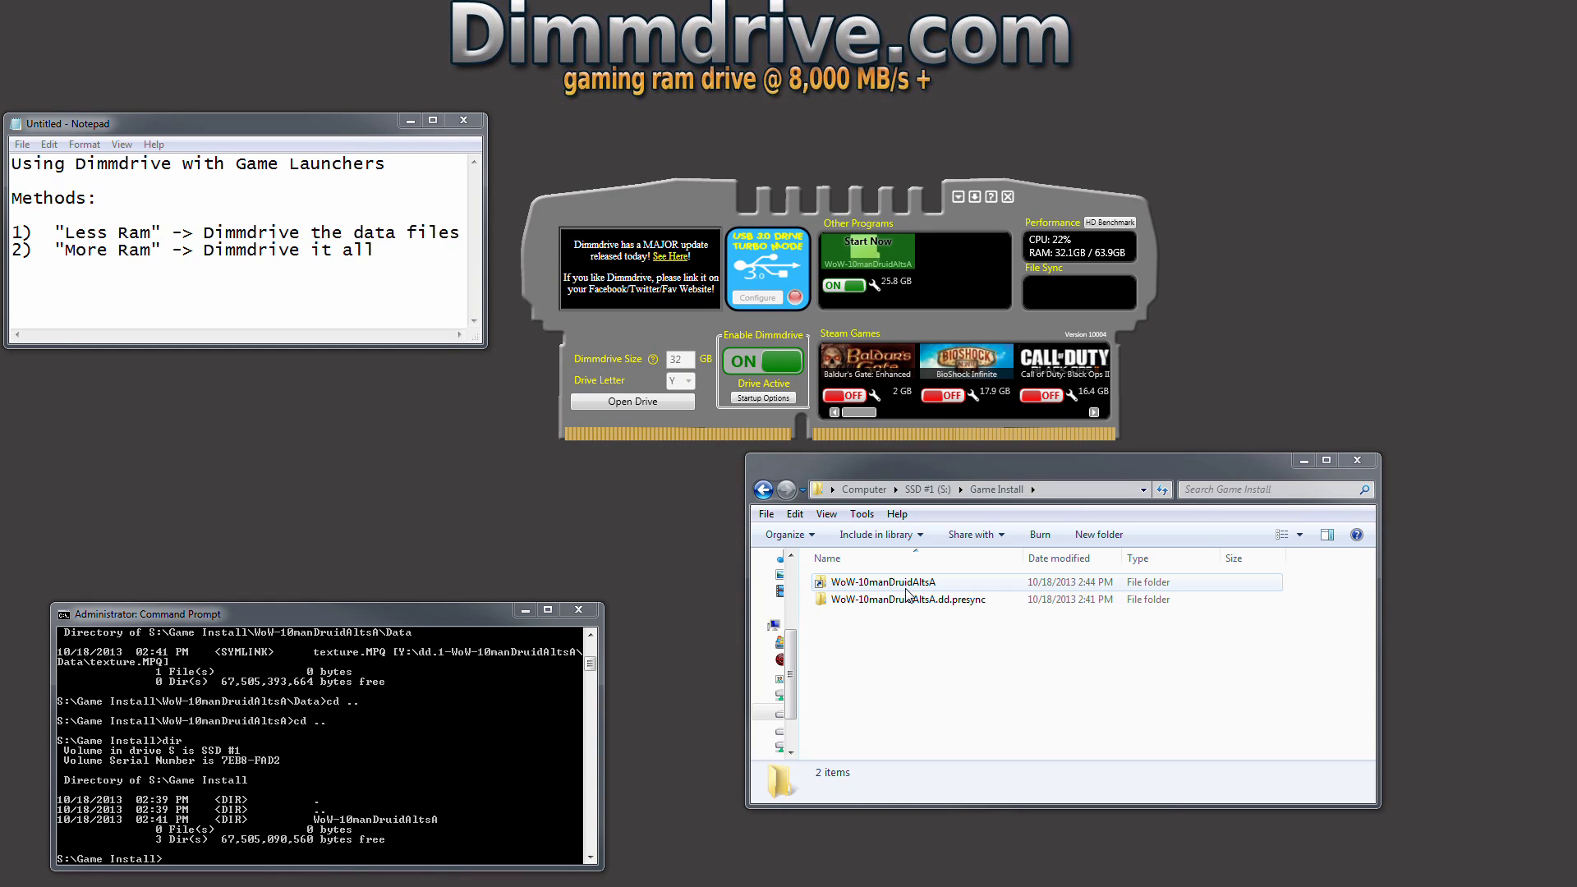
{"action": "left_click", "coordinate": [339, 820]}
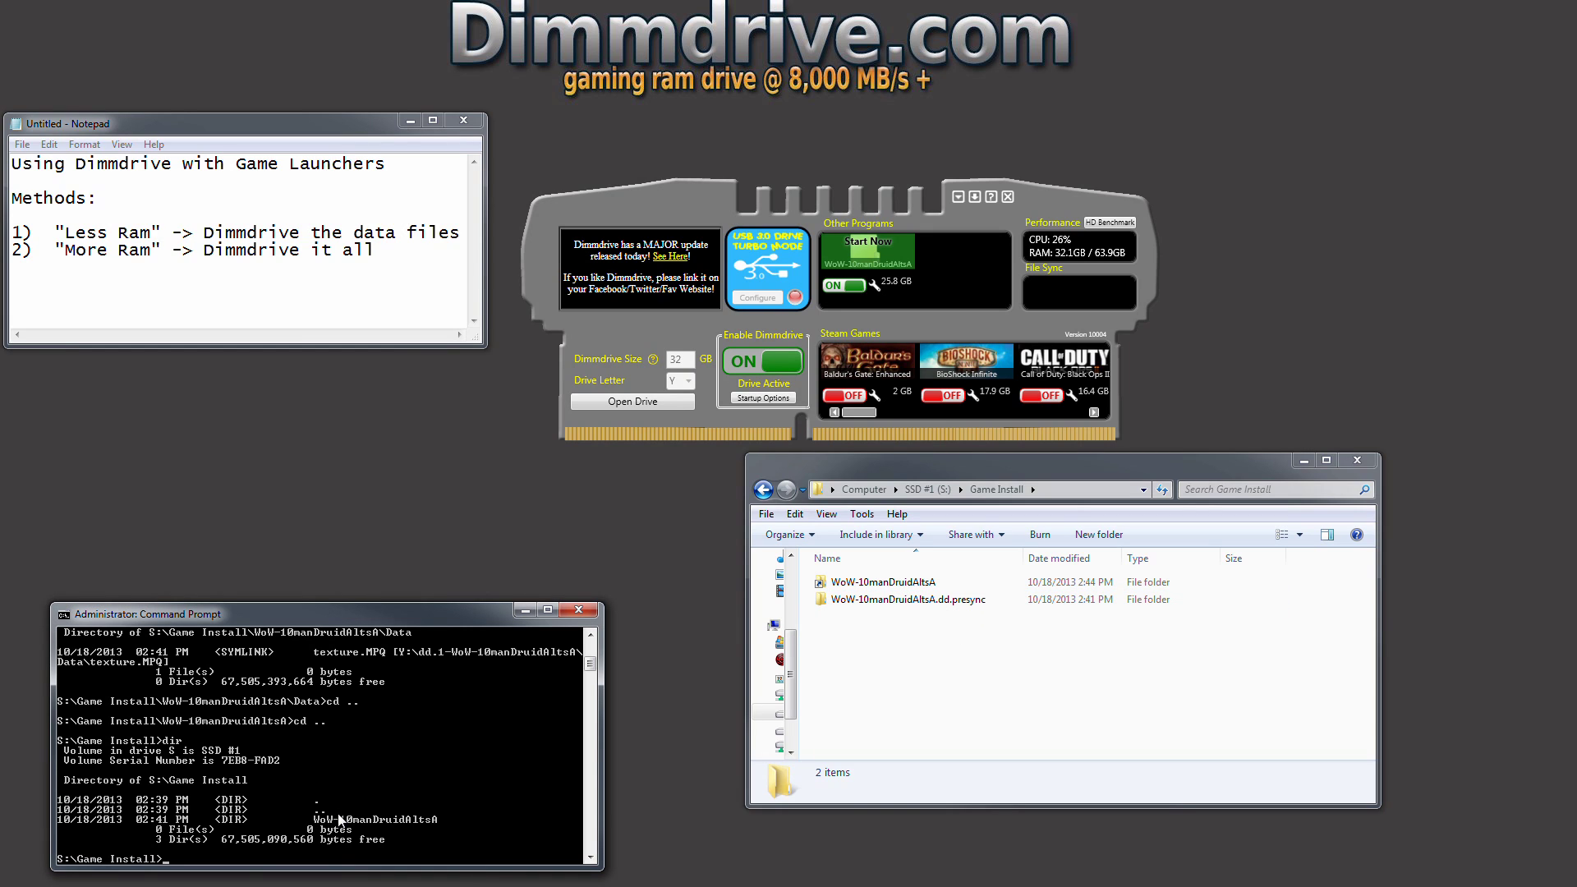
{"action": "type", "text": "dir w"}
{"action": "key", "text": "Tab"}
{"action": "key", "text": "Return"}
Step: Reduce the previous command to a plain dir and list the Game Install folder to check for the symlinked game folder
{"action": "key", "text": "Up"}
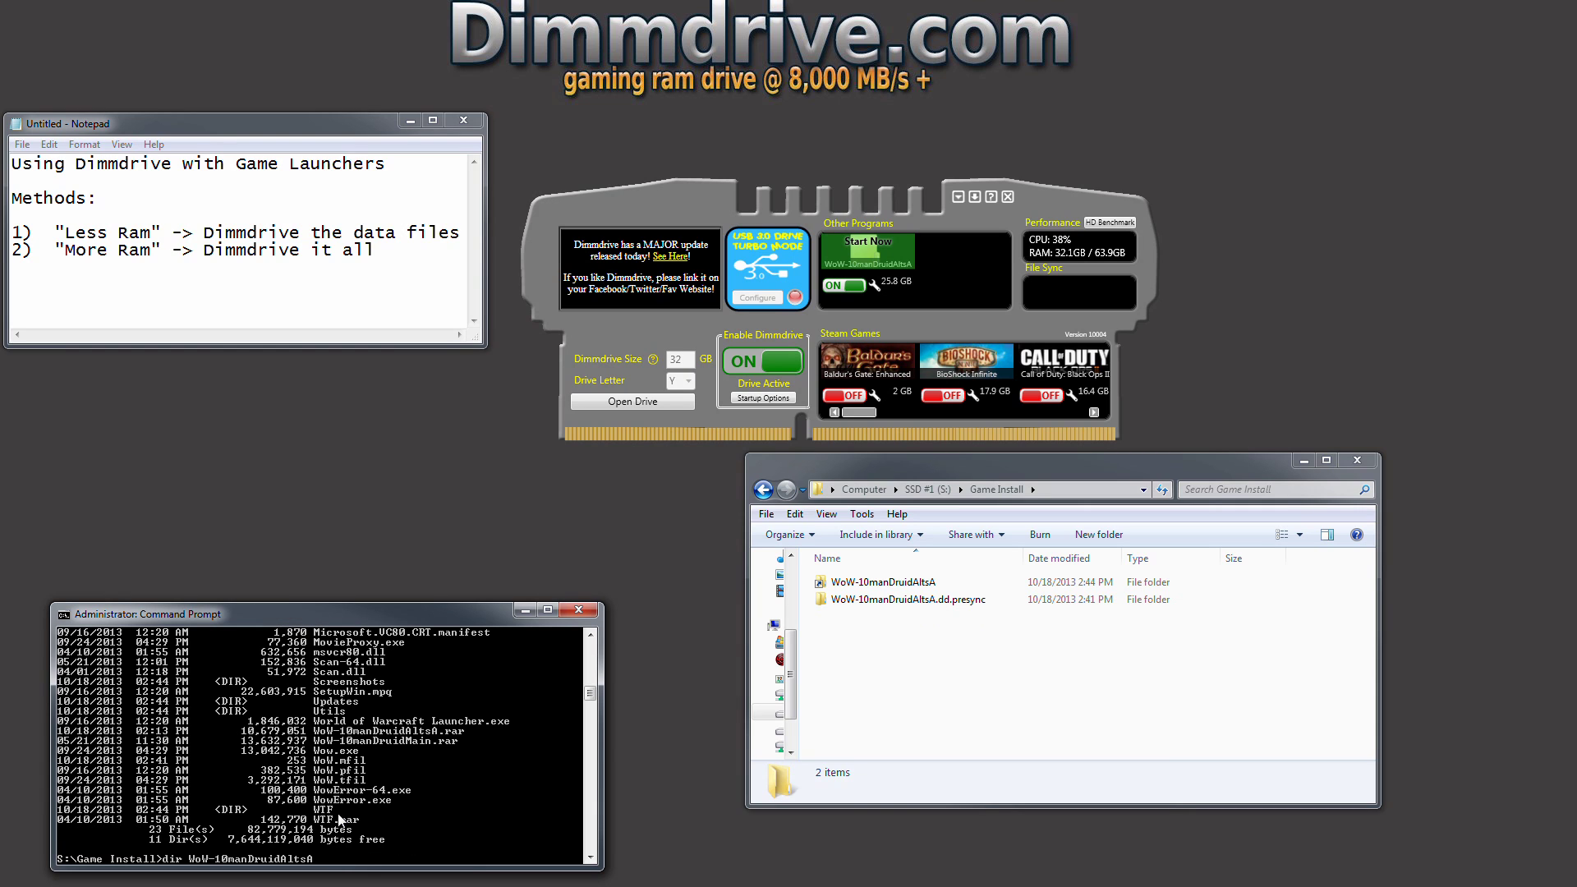
{"action": "key", "text": "BackSpace"}
{"action": "key", "text": "BackSpace"}
{"action": "key", "text": "BackSpace"}
{"action": "key", "text": "BackSpace"}
{"action": "key", "text": "BackSpace"}
{"action": "key", "text": "BackSpace"}
{"action": "key", "text": "BackSpace"}
{"action": "key", "text": "BackSpace"}
{"action": "key", "text": "BackSpace"}
{"action": "key", "text": "BackSpace"}
{"action": "key", "text": "BackSpace"}
{"action": "key", "text": "BackSpace"}
{"action": "key", "text": "BackSpace"}
{"action": "key", "text": "BackSpace"}
{"action": "key", "text": "BackSpace"}
{"action": "key", "text": "BackSpace"}
{"action": "key", "text": "BackSpace"}
{"action": "key", "text": "BackSpace"}
{"action": "key", "text": "BackSpace"}
{"action": "key", "text": "Return"}
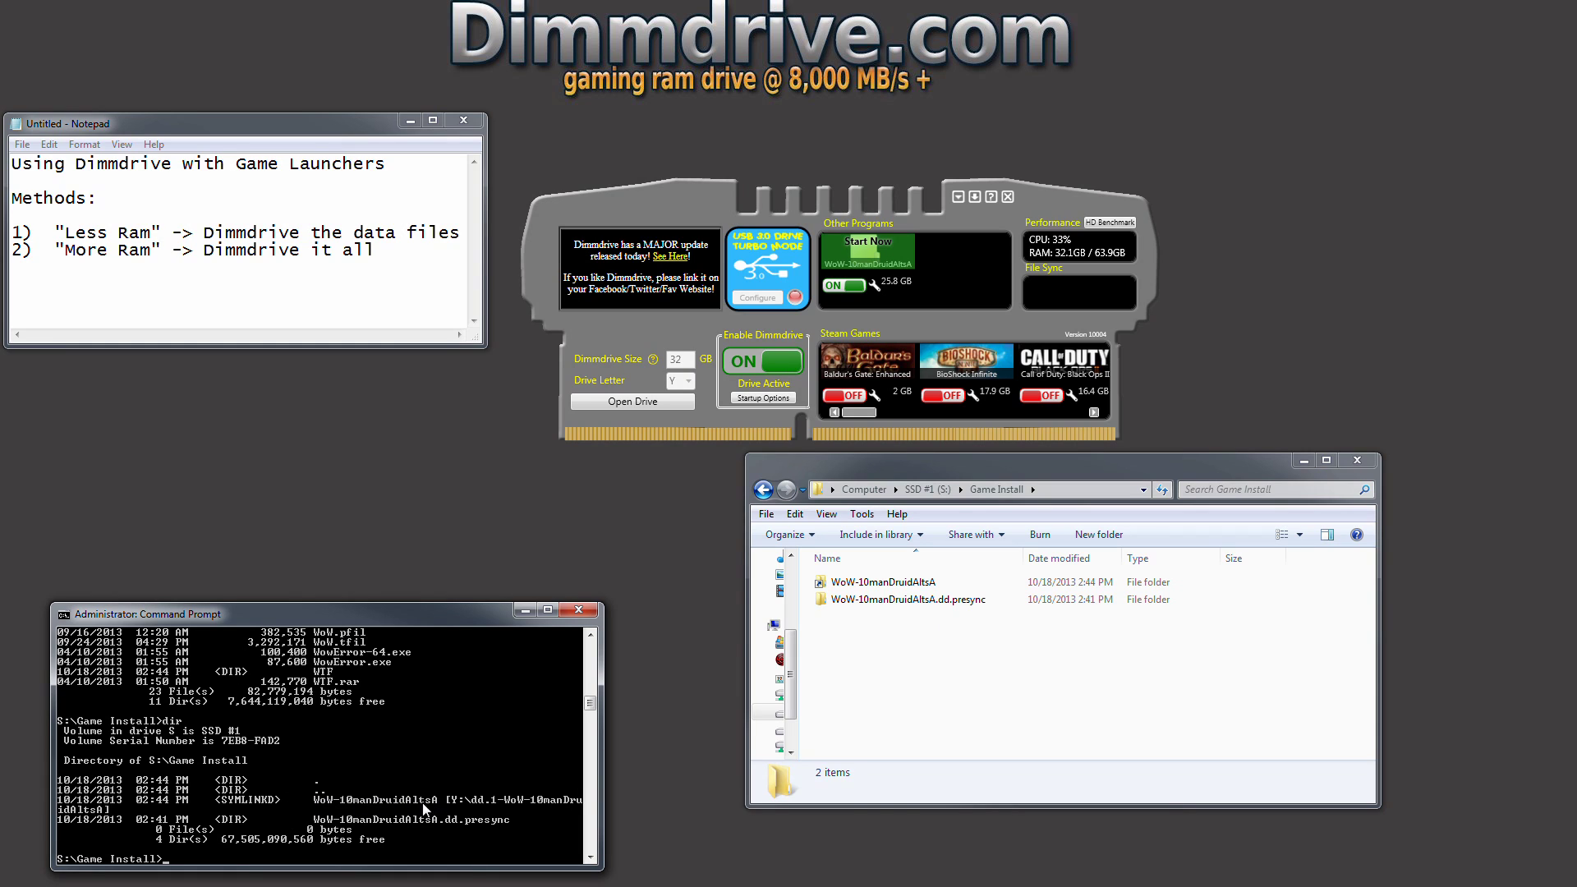
Step: Open the symlinked WoW-10manDruidAltsA folder and start the game through World of Warcraft Launcher.exe
{"action": "double_click", "coordinate": [914, 587]}
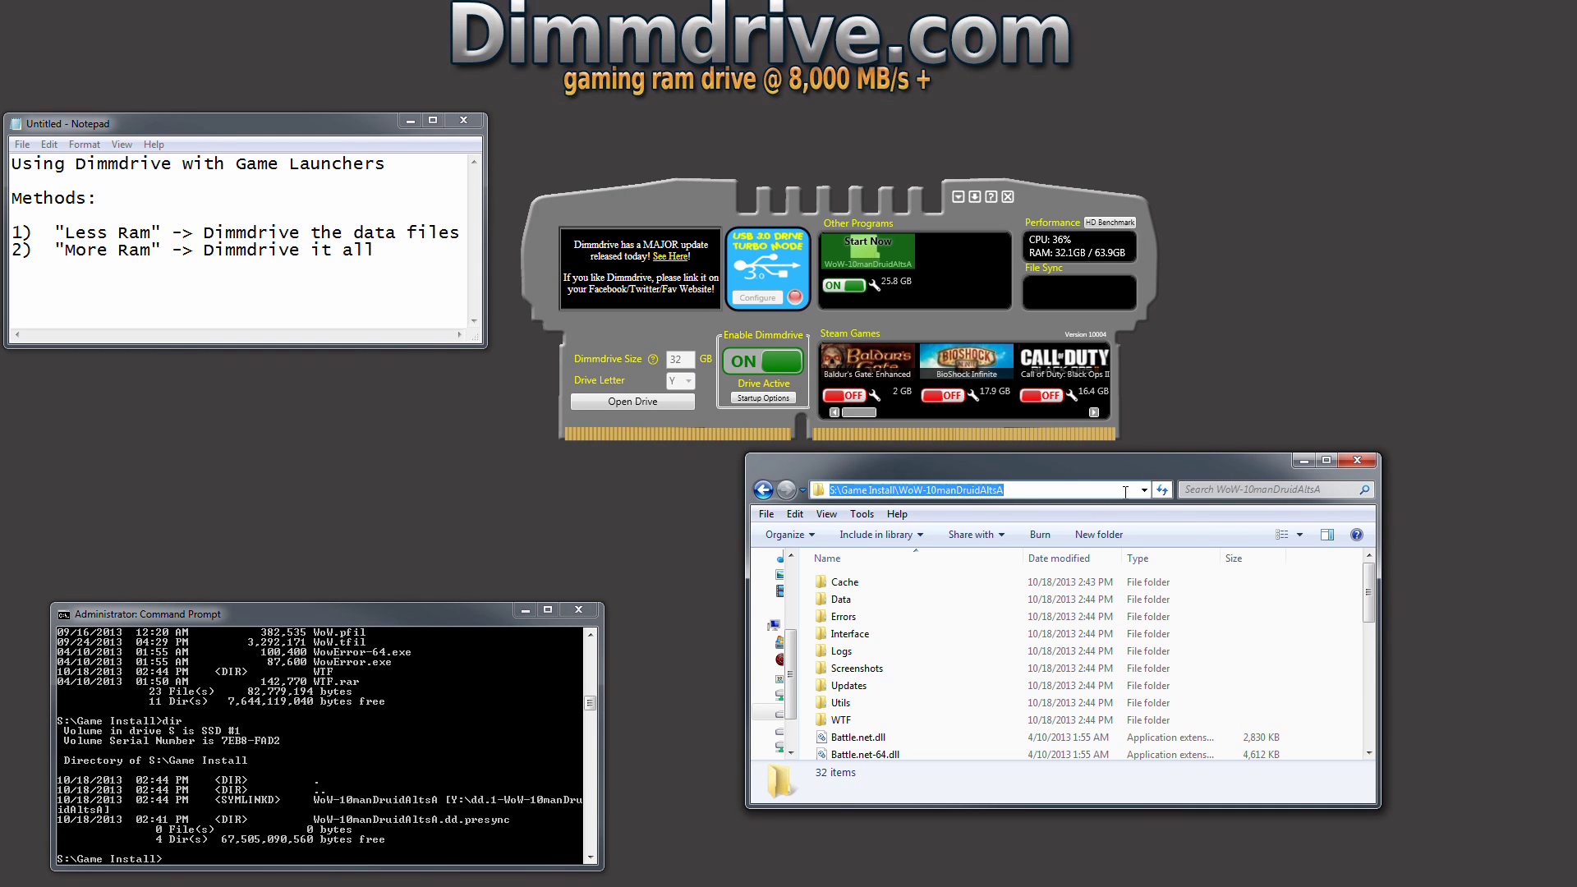
{"action": "left_click", "coordinate": [969, 633]}
{"action": "scroll", "coordinate": [969, 634], "scroll_direction": "down", "scroll_amount": 7}
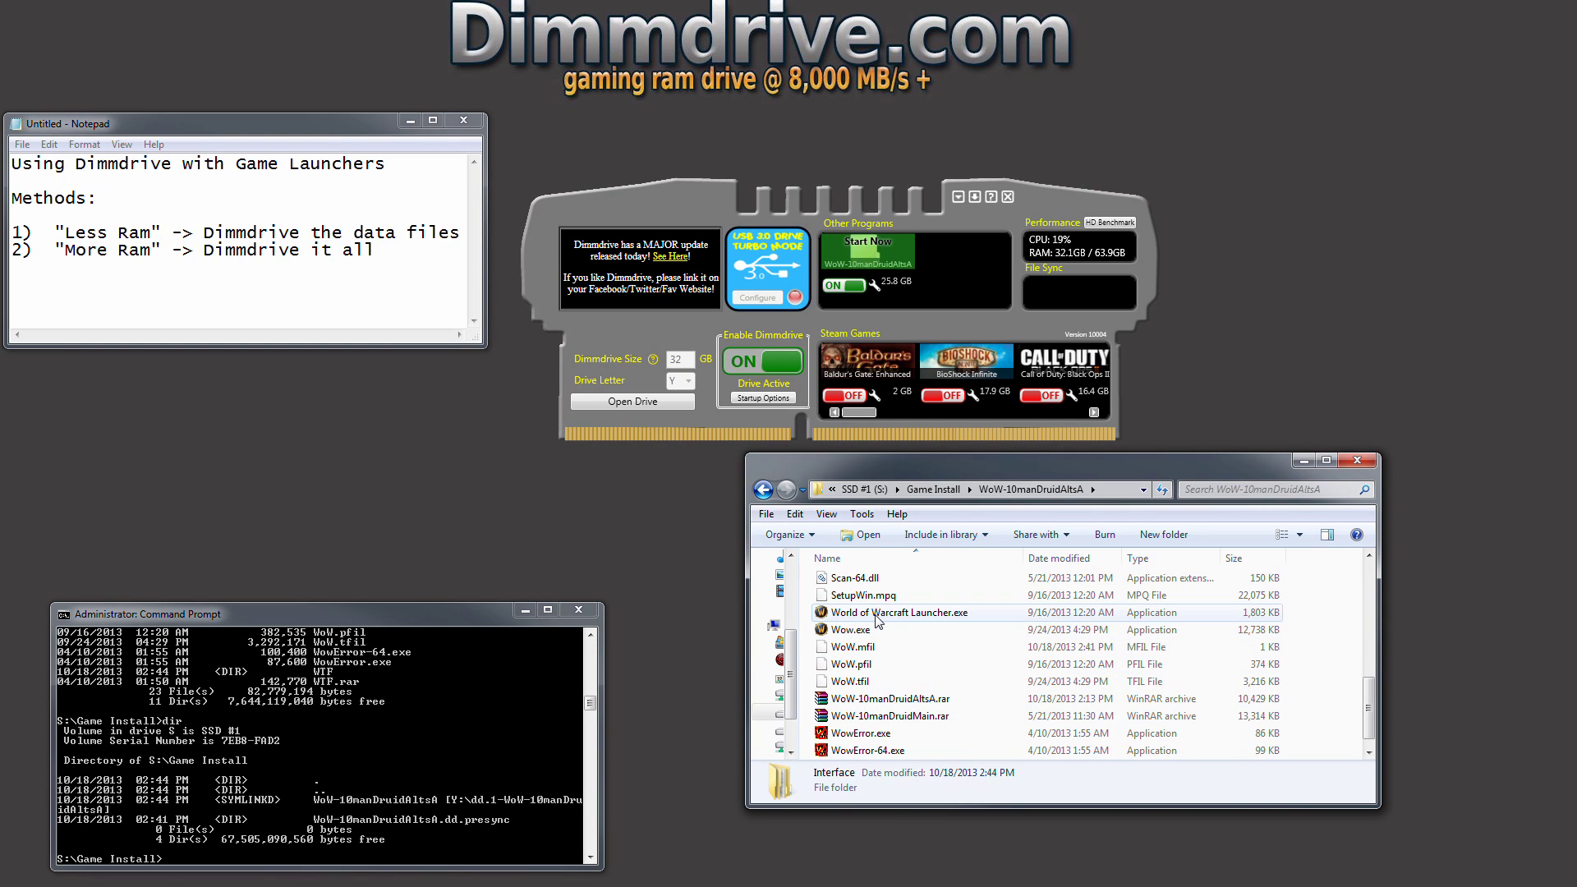
{"action": "left_click", "coordinate": [879, 613]}
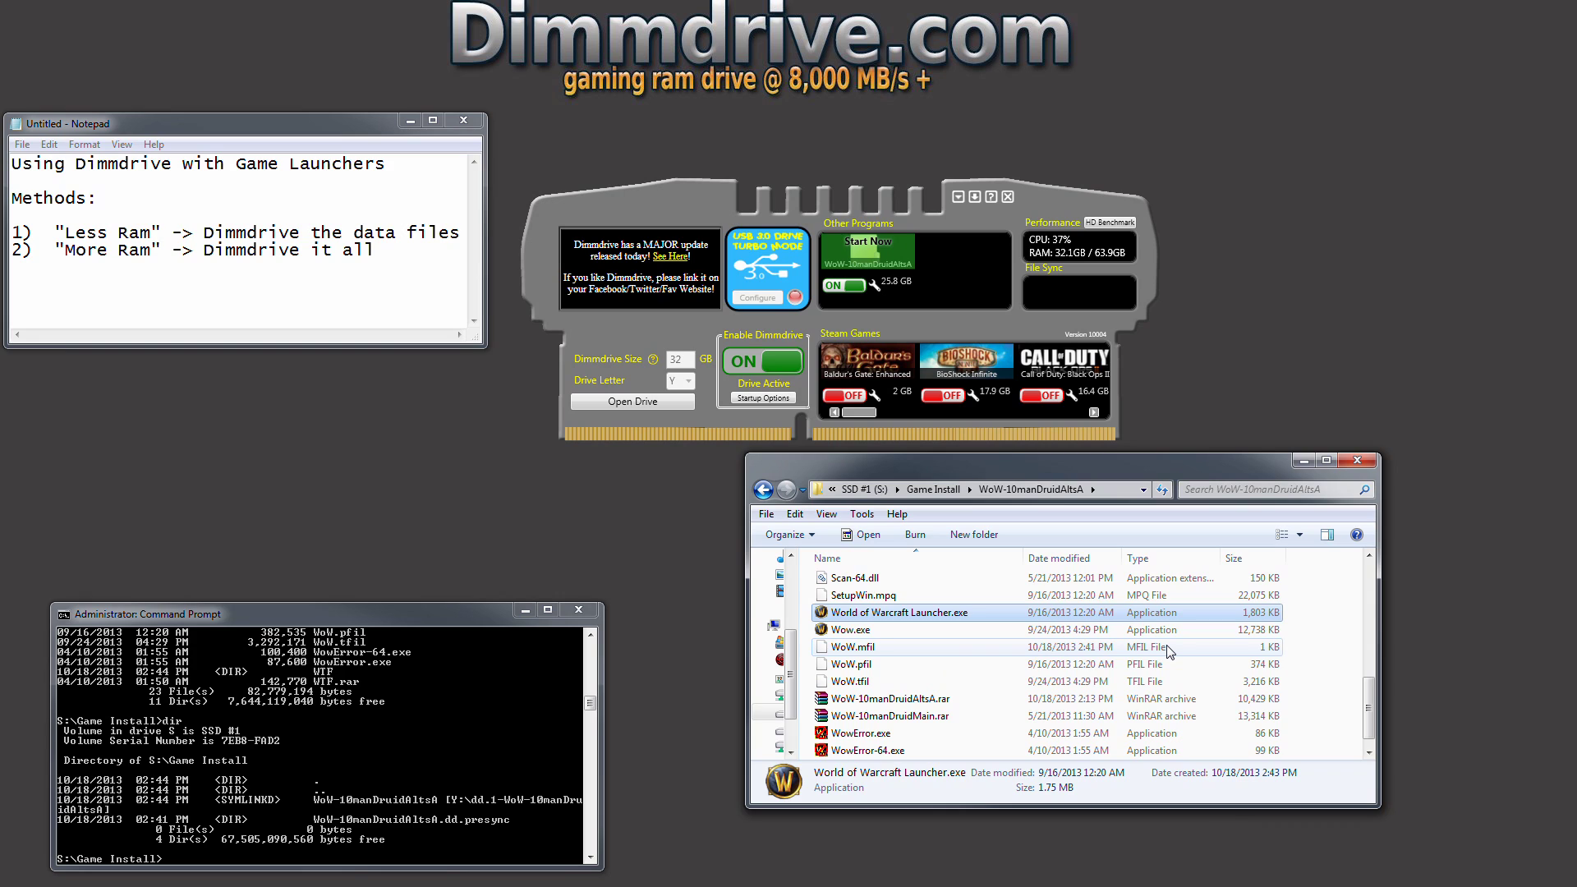
{"action": "key", "text": "Return"}
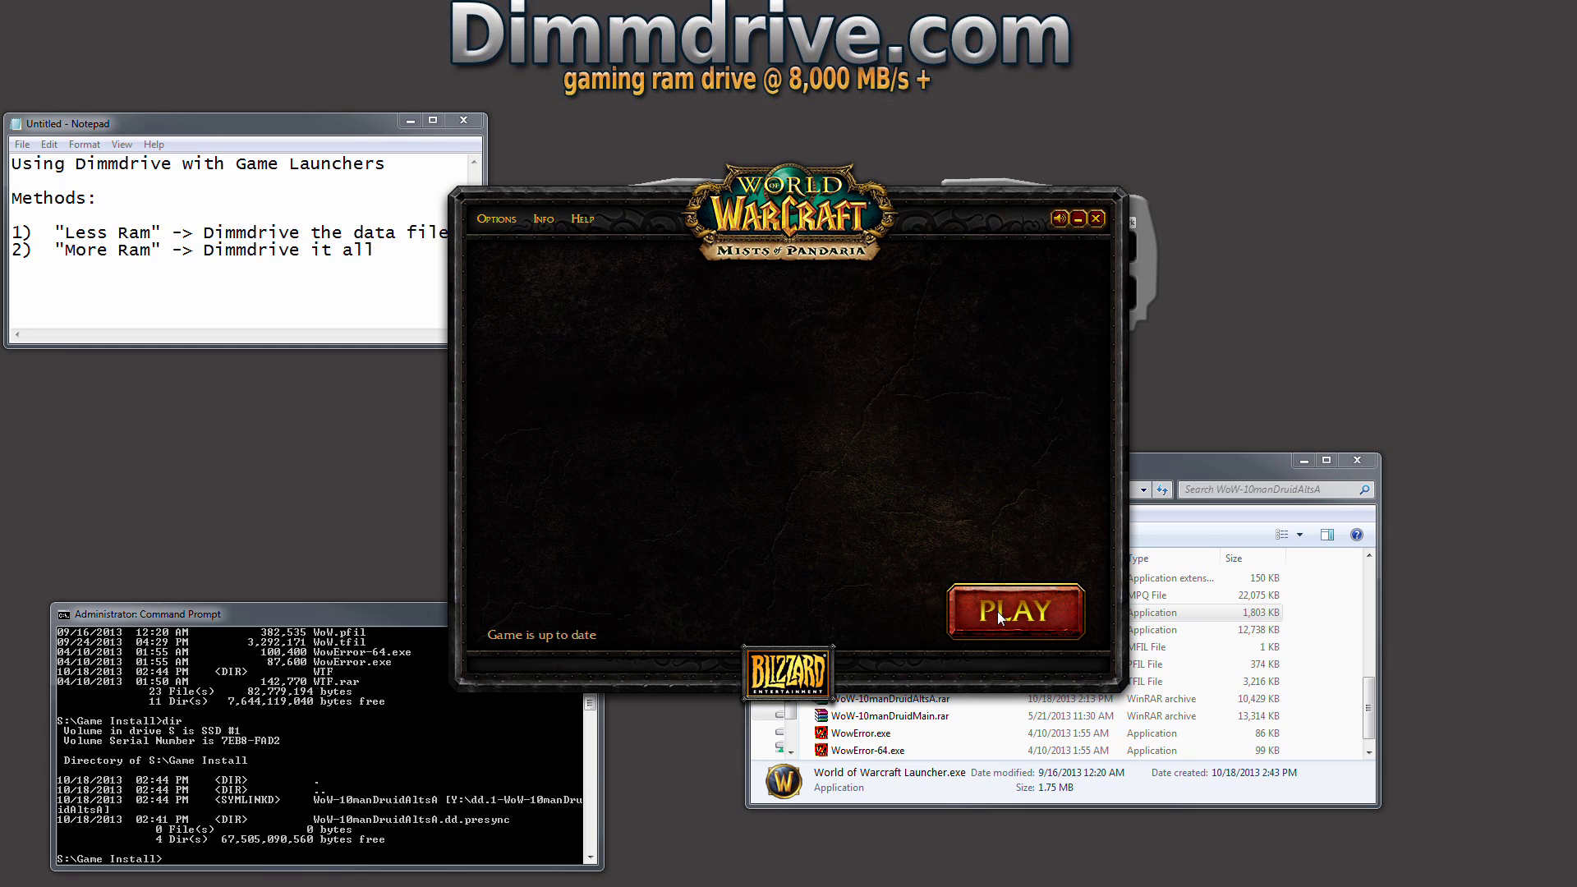
{"action": "left_click", "coordinate": [1000, 618]}
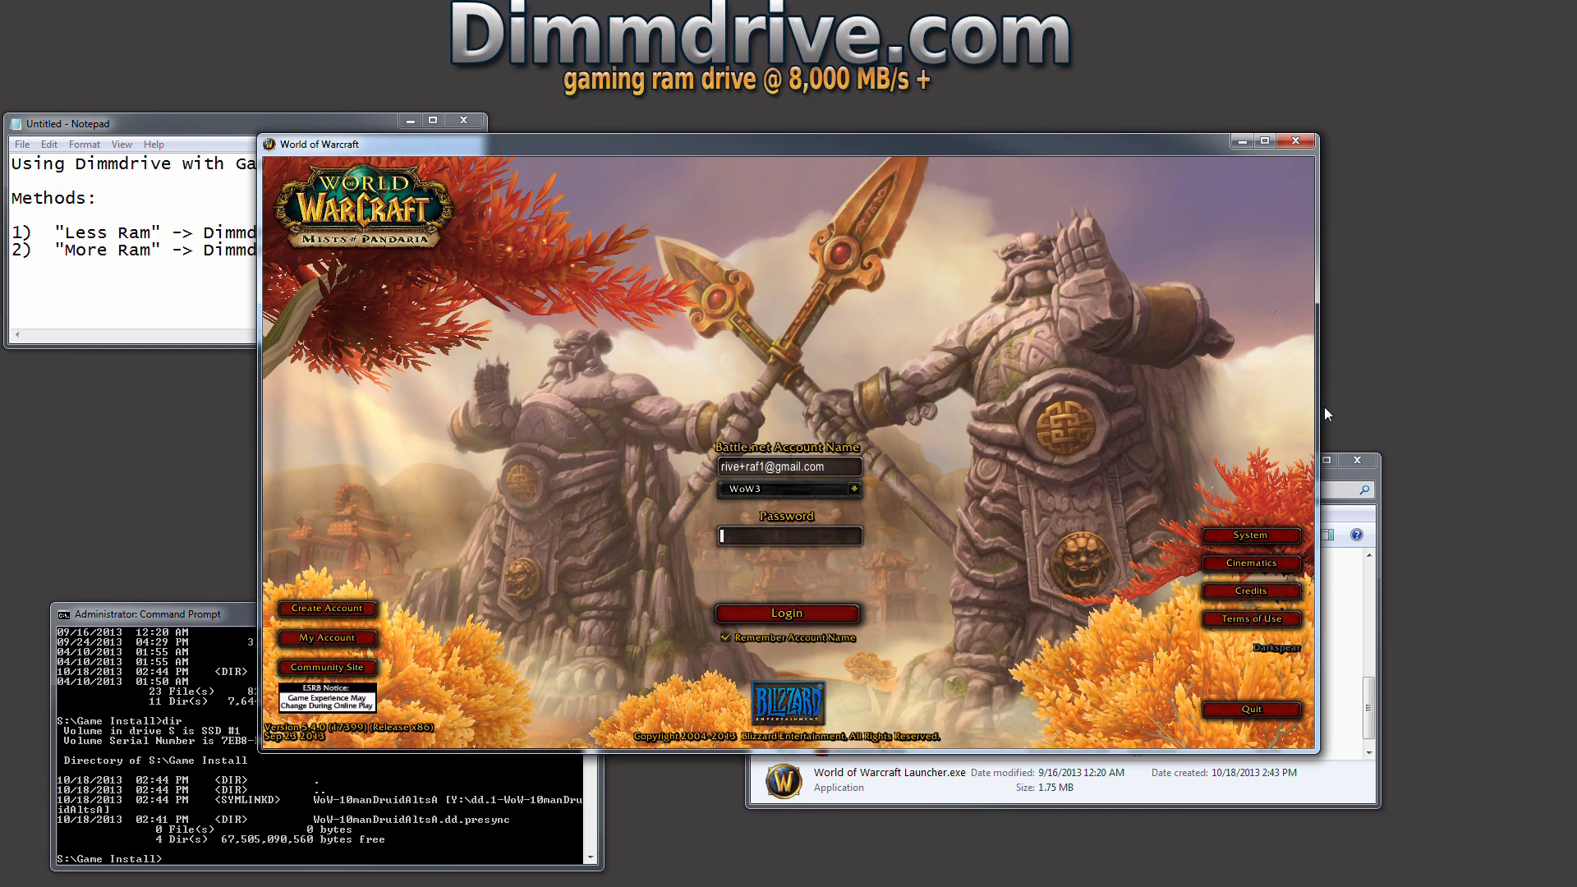
Step: Log in again with the account password and enter the world as the level 90 Warlock
{"action": "key", "text": "Return"}
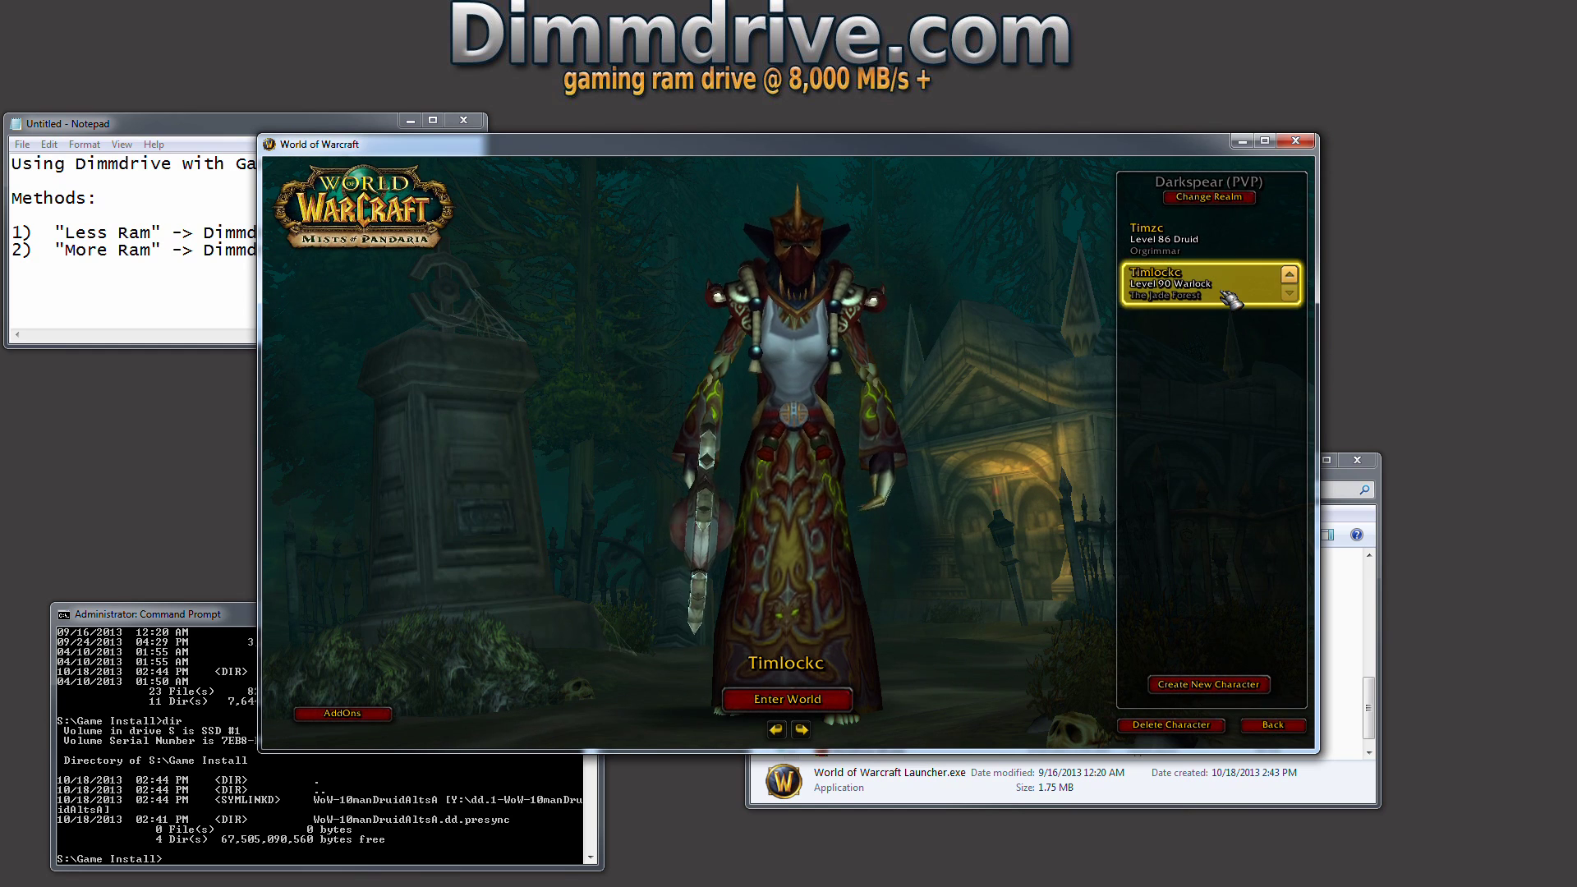
{"action": "double_click", "coordinate": [1226, 296]}
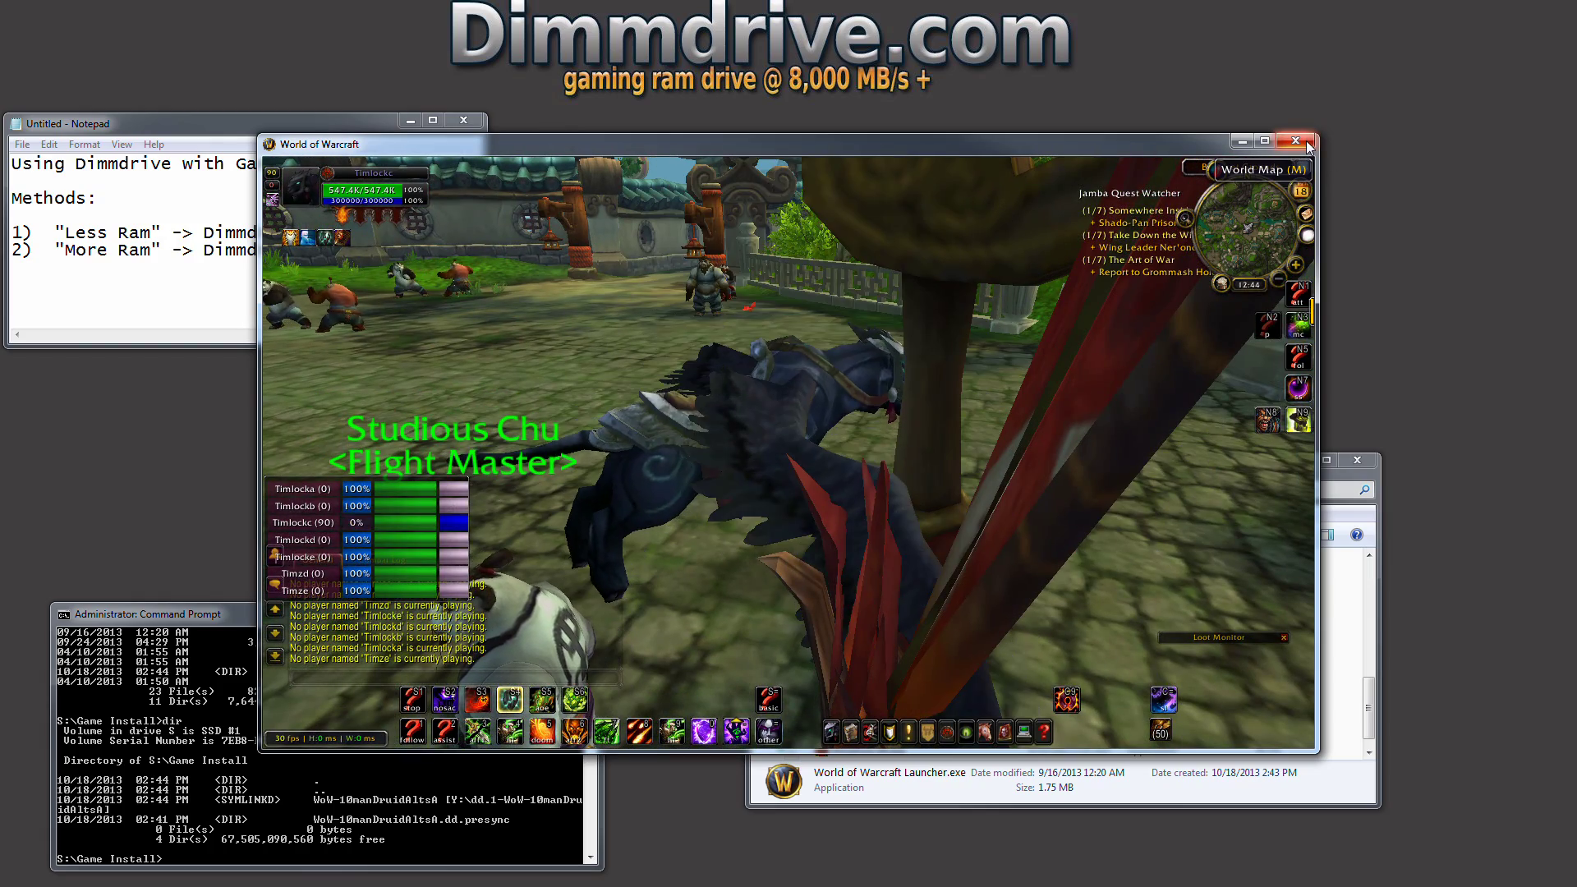
Step: Close the World of Warcraft game window and return to the notes
{"action": "left_click", "coordinate": [1306, 143]}
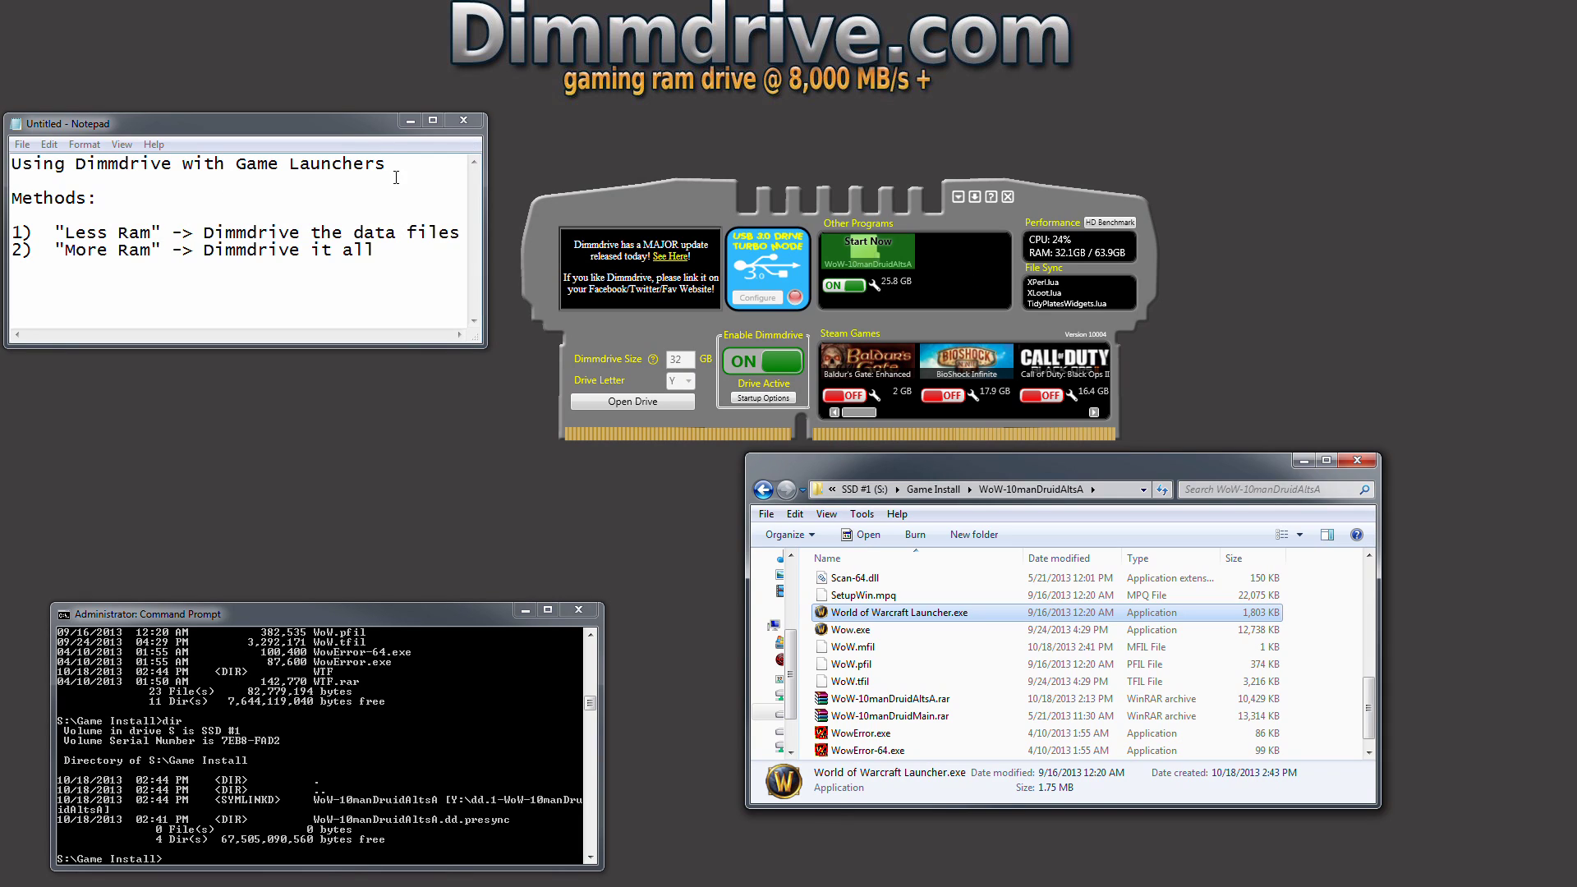
{"action": "mouse_move", "coordinate": [386, 164]}
{"action": "left_mouse_down"}
{"action": "mouse_move", "coordinate": [57, 164]}
{"action": "mouse_move", "coordinate": [387, 152]}
{"action": "left_mouse_up"}
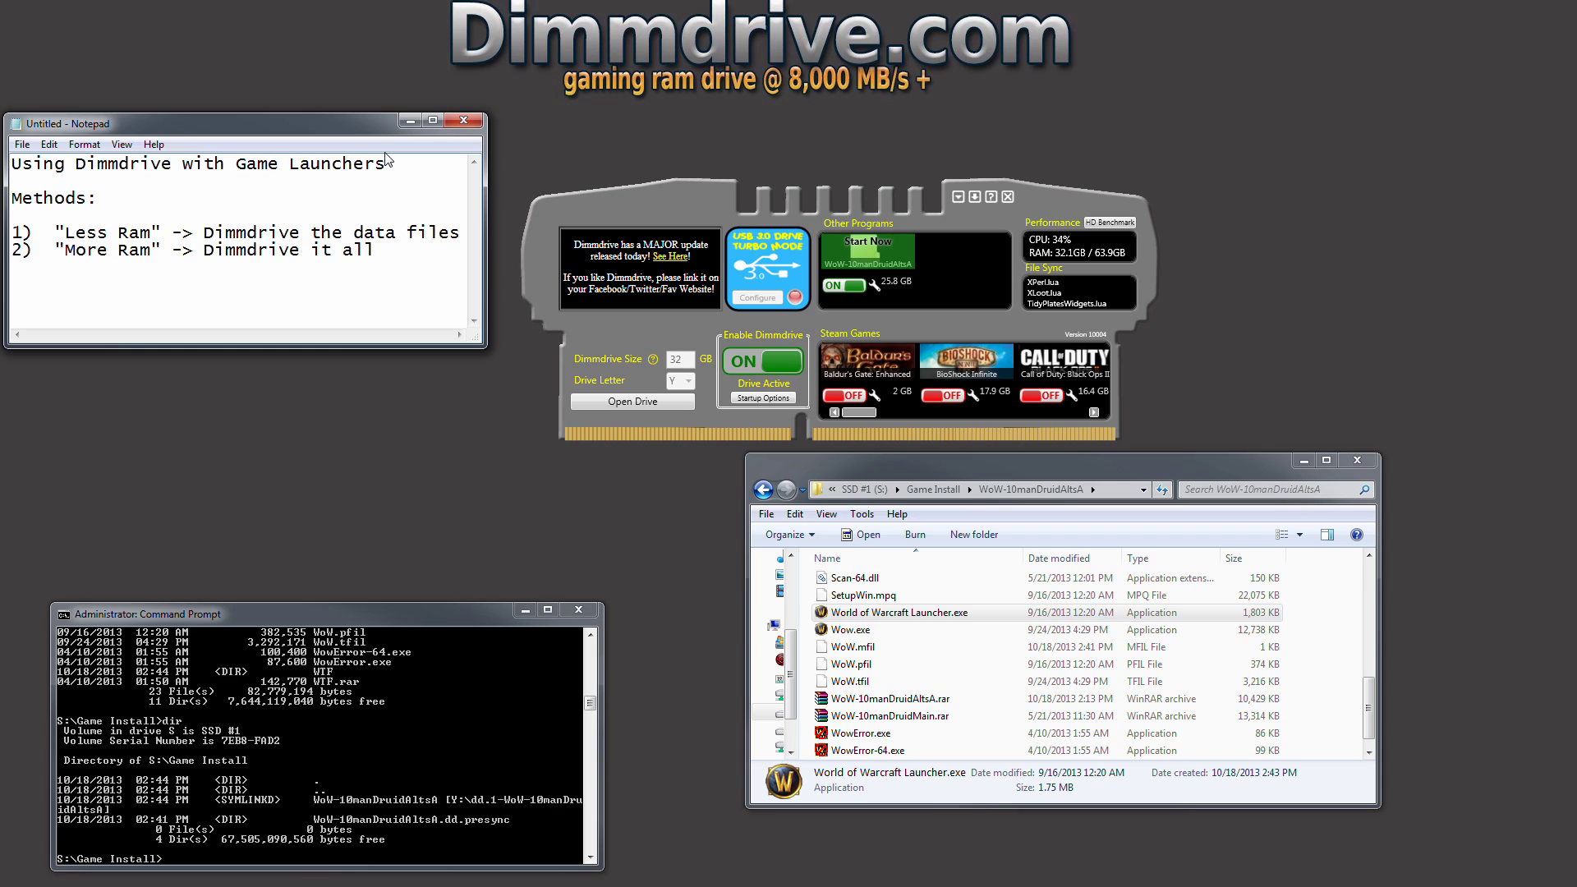